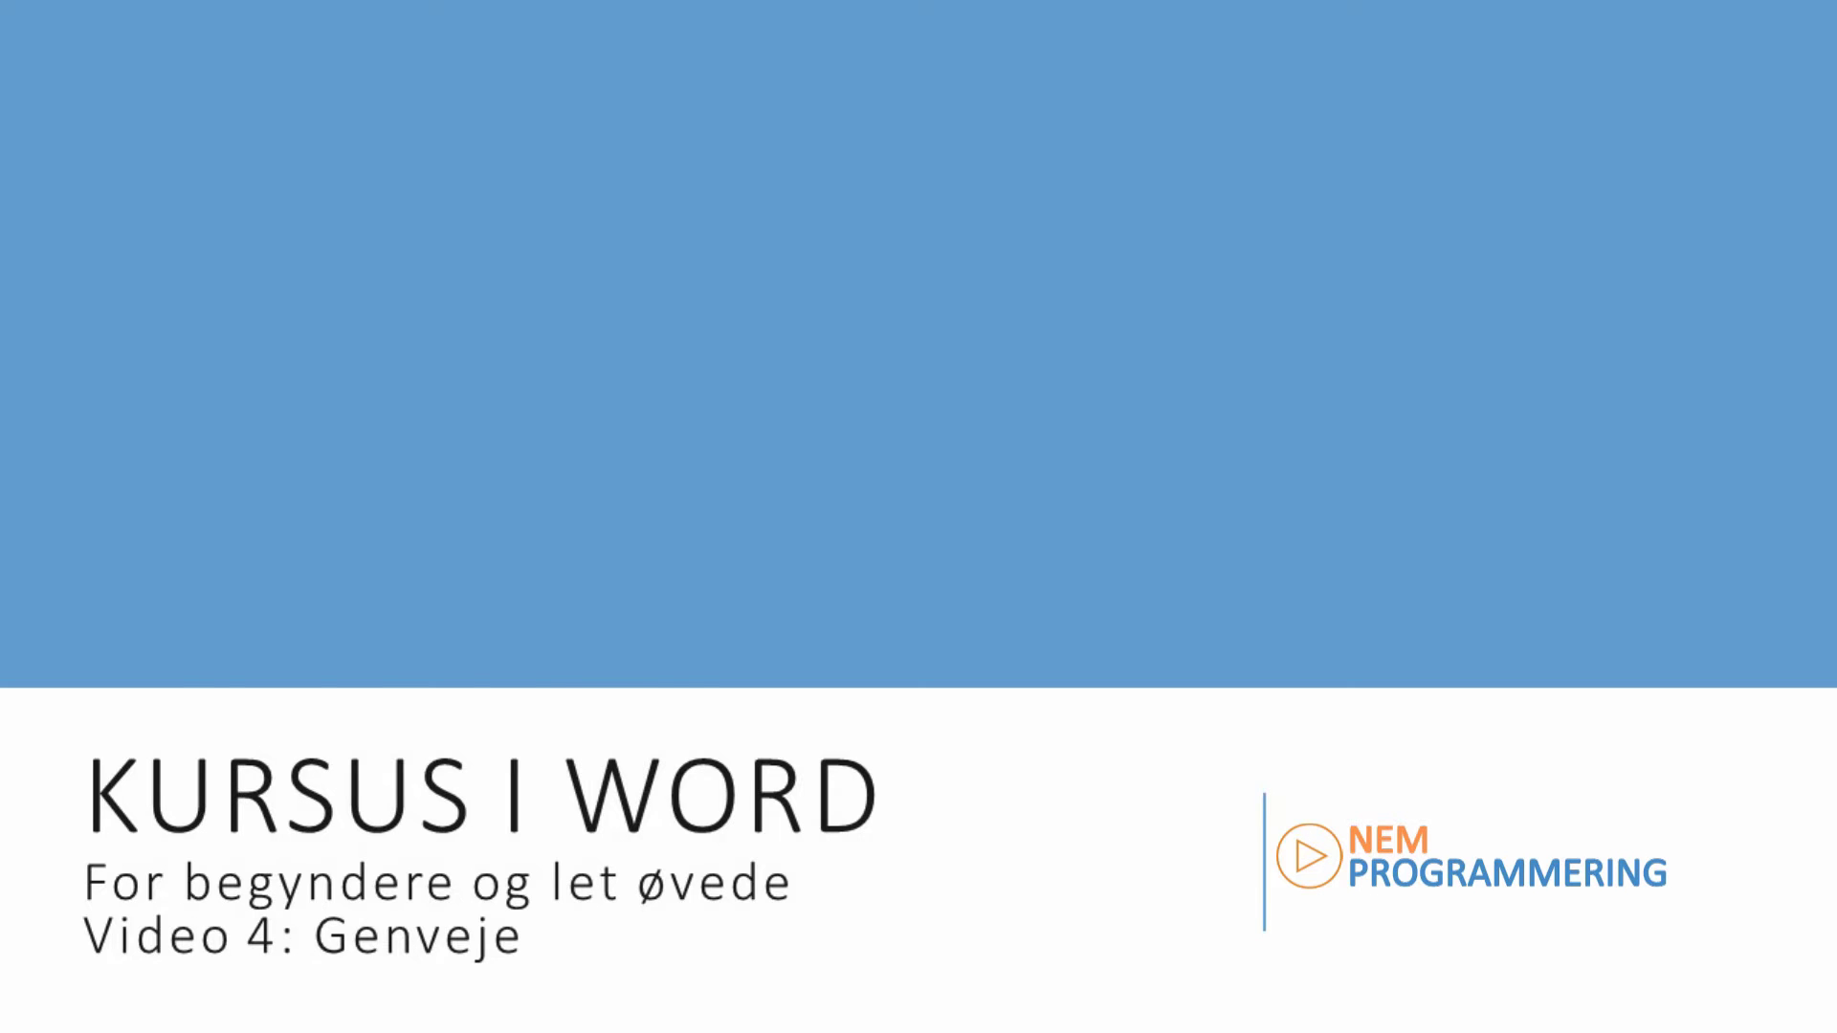
# Advance past the intro slide that lists the video's topics.
pyautogui.press('Right')
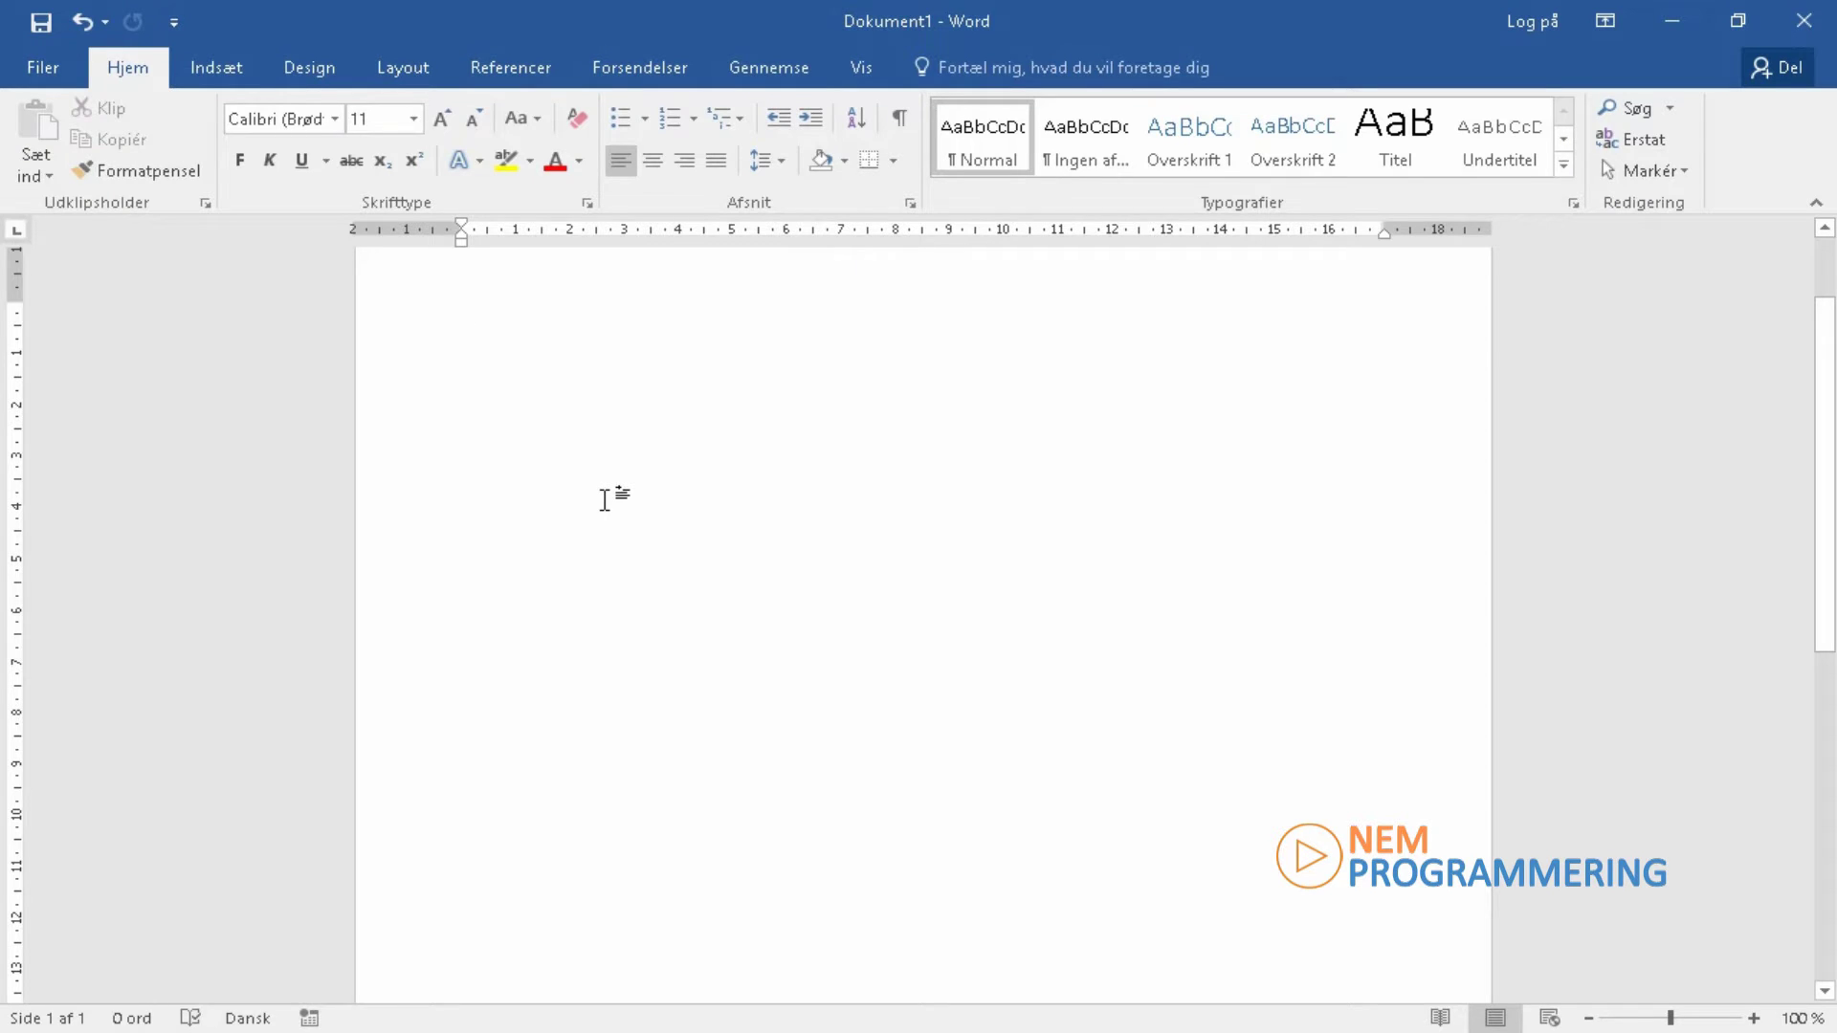
pyautogui.rightClick(466, 401)
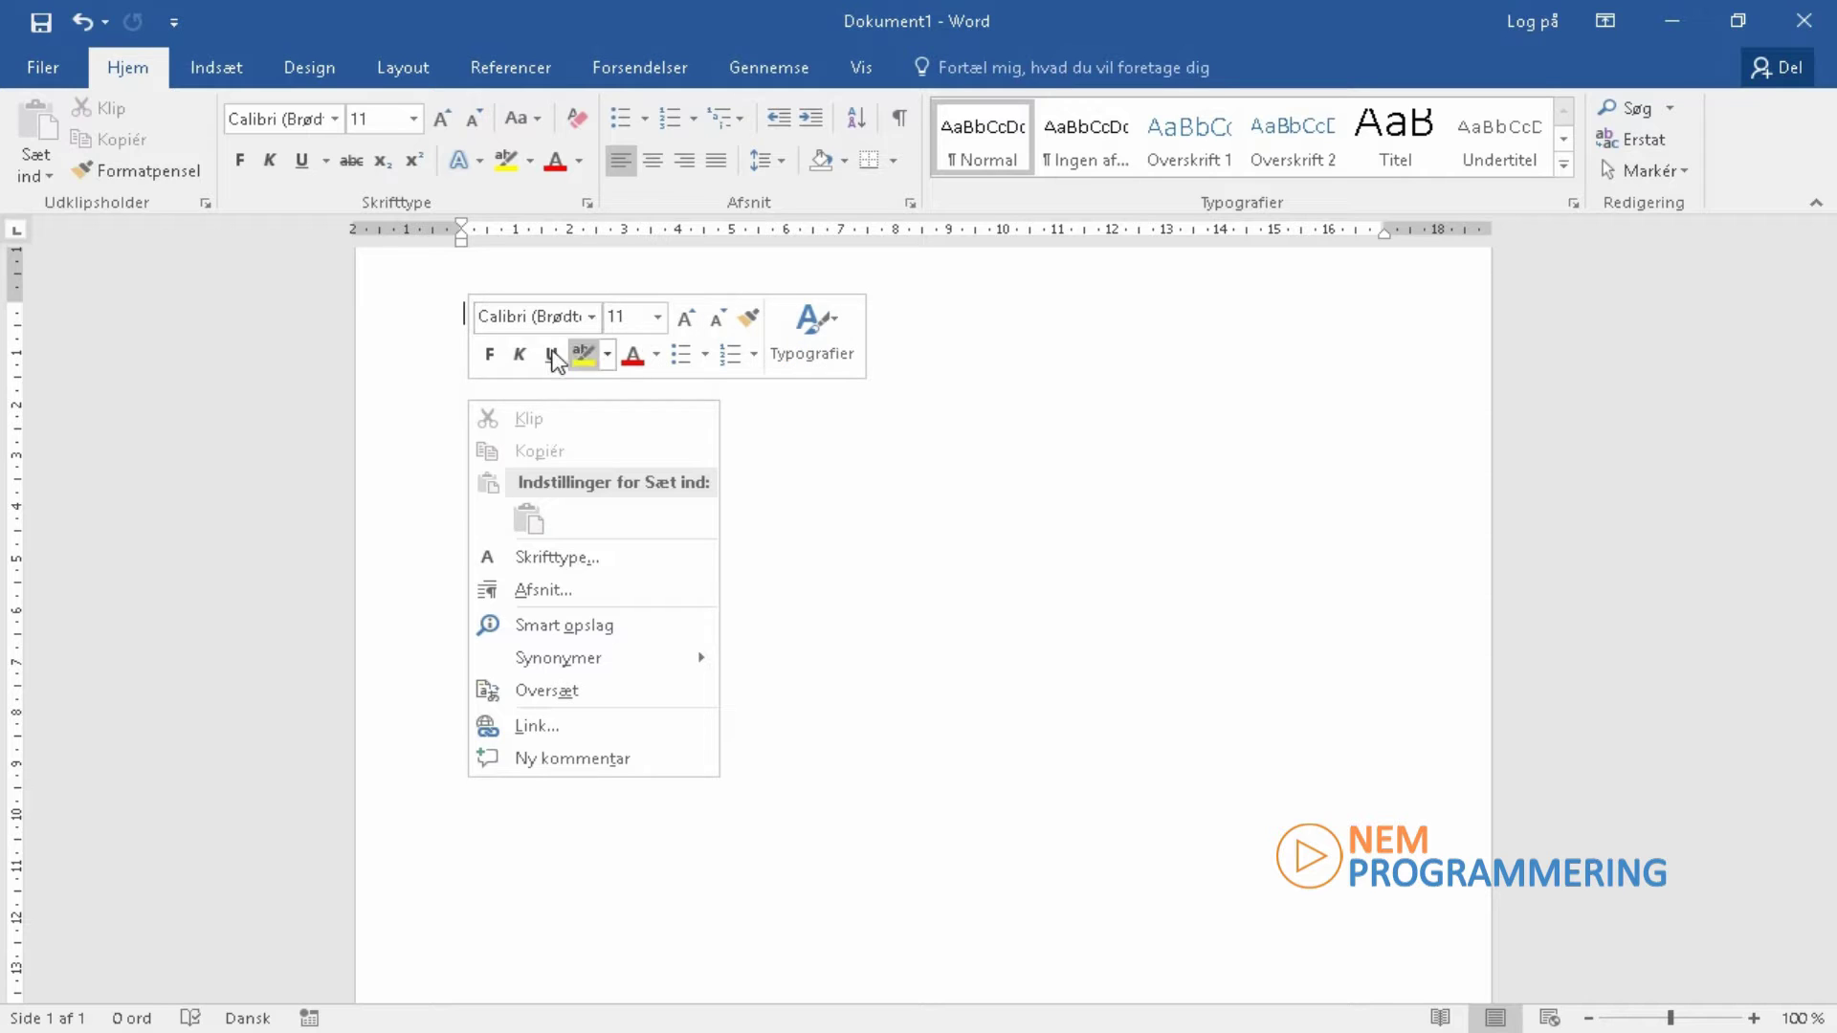
pyautogui.click(904, 471)
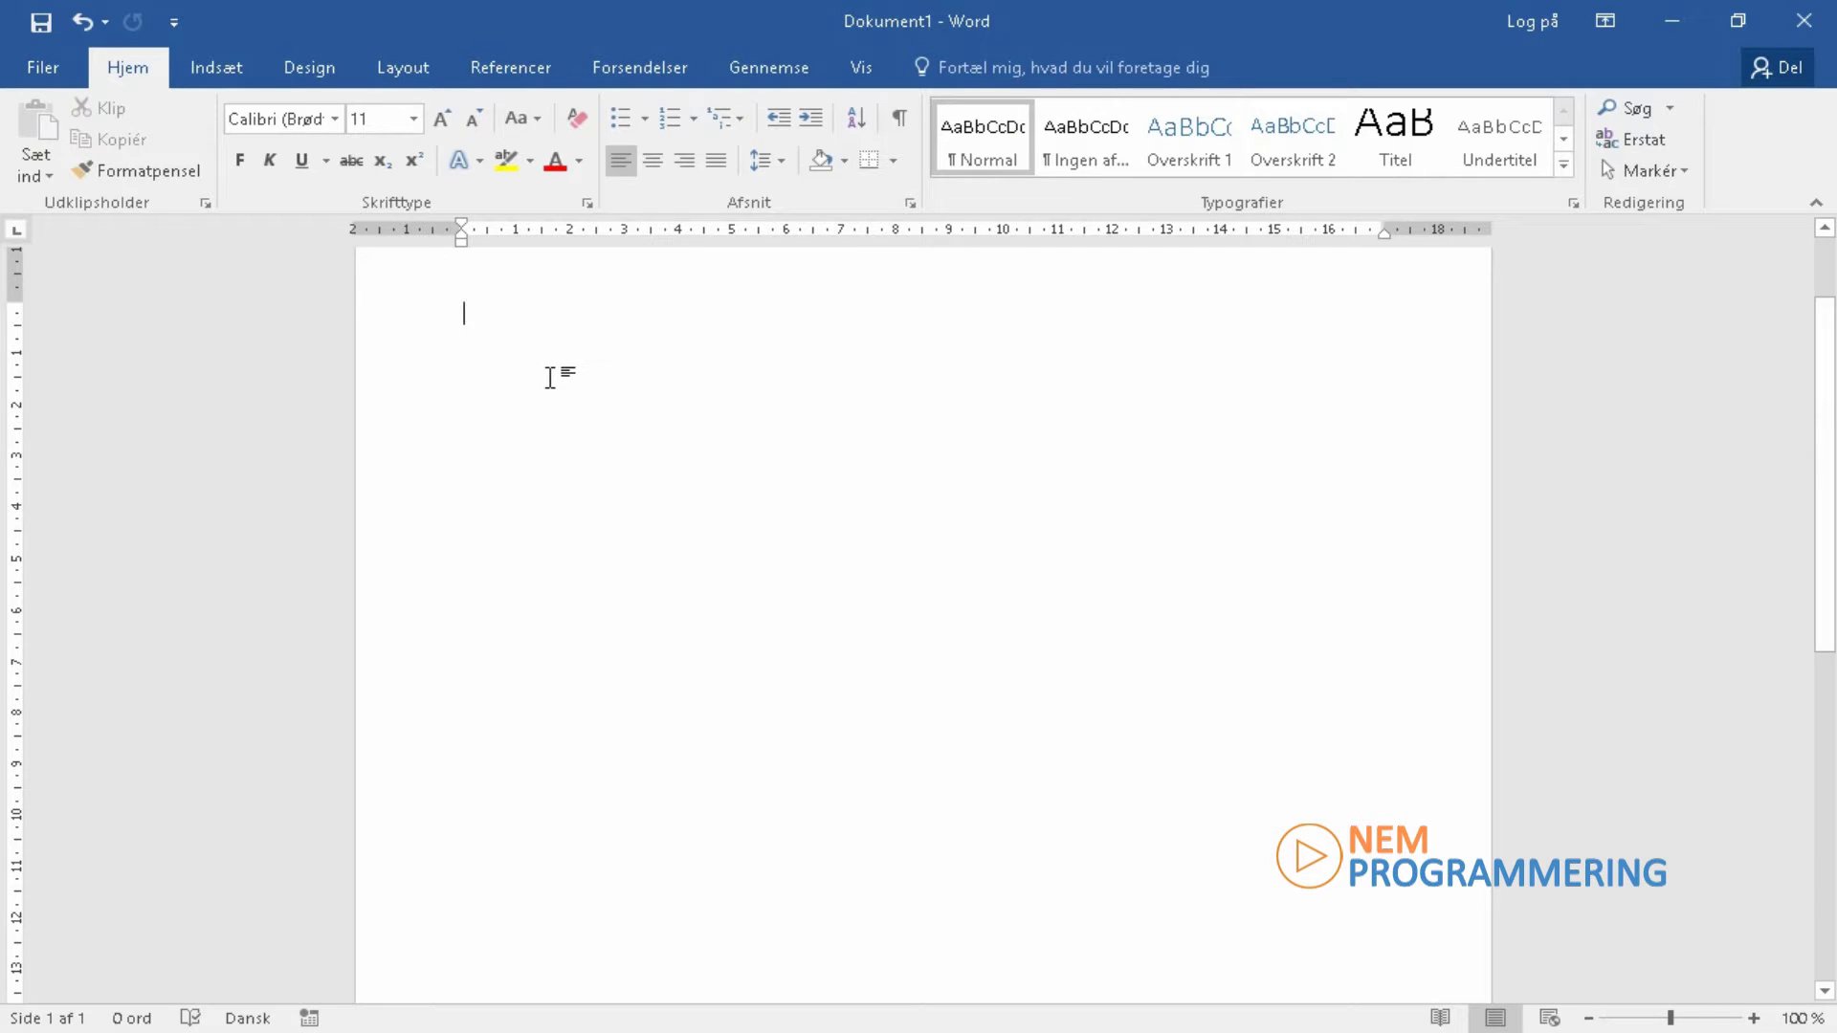
# Type 'dette en test' and make the word 'test' bold.
pyautogui.write('dette ')
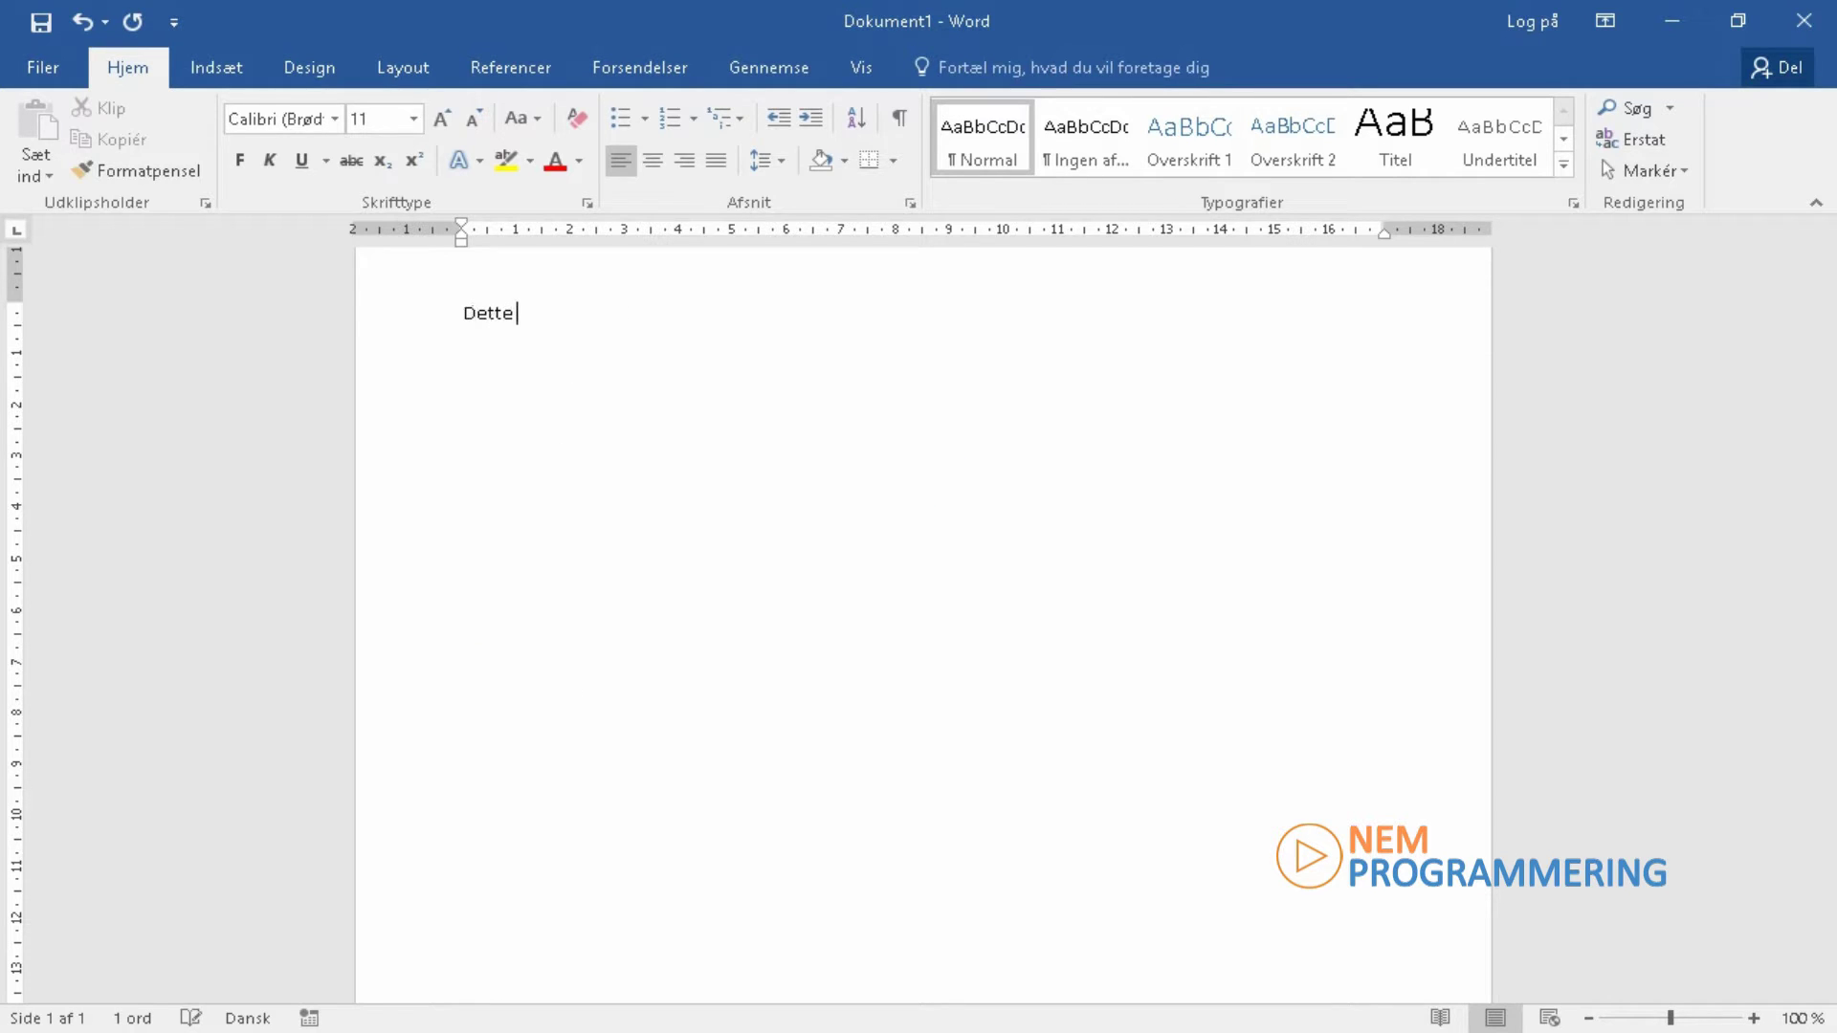
pyautogui.write('en test')
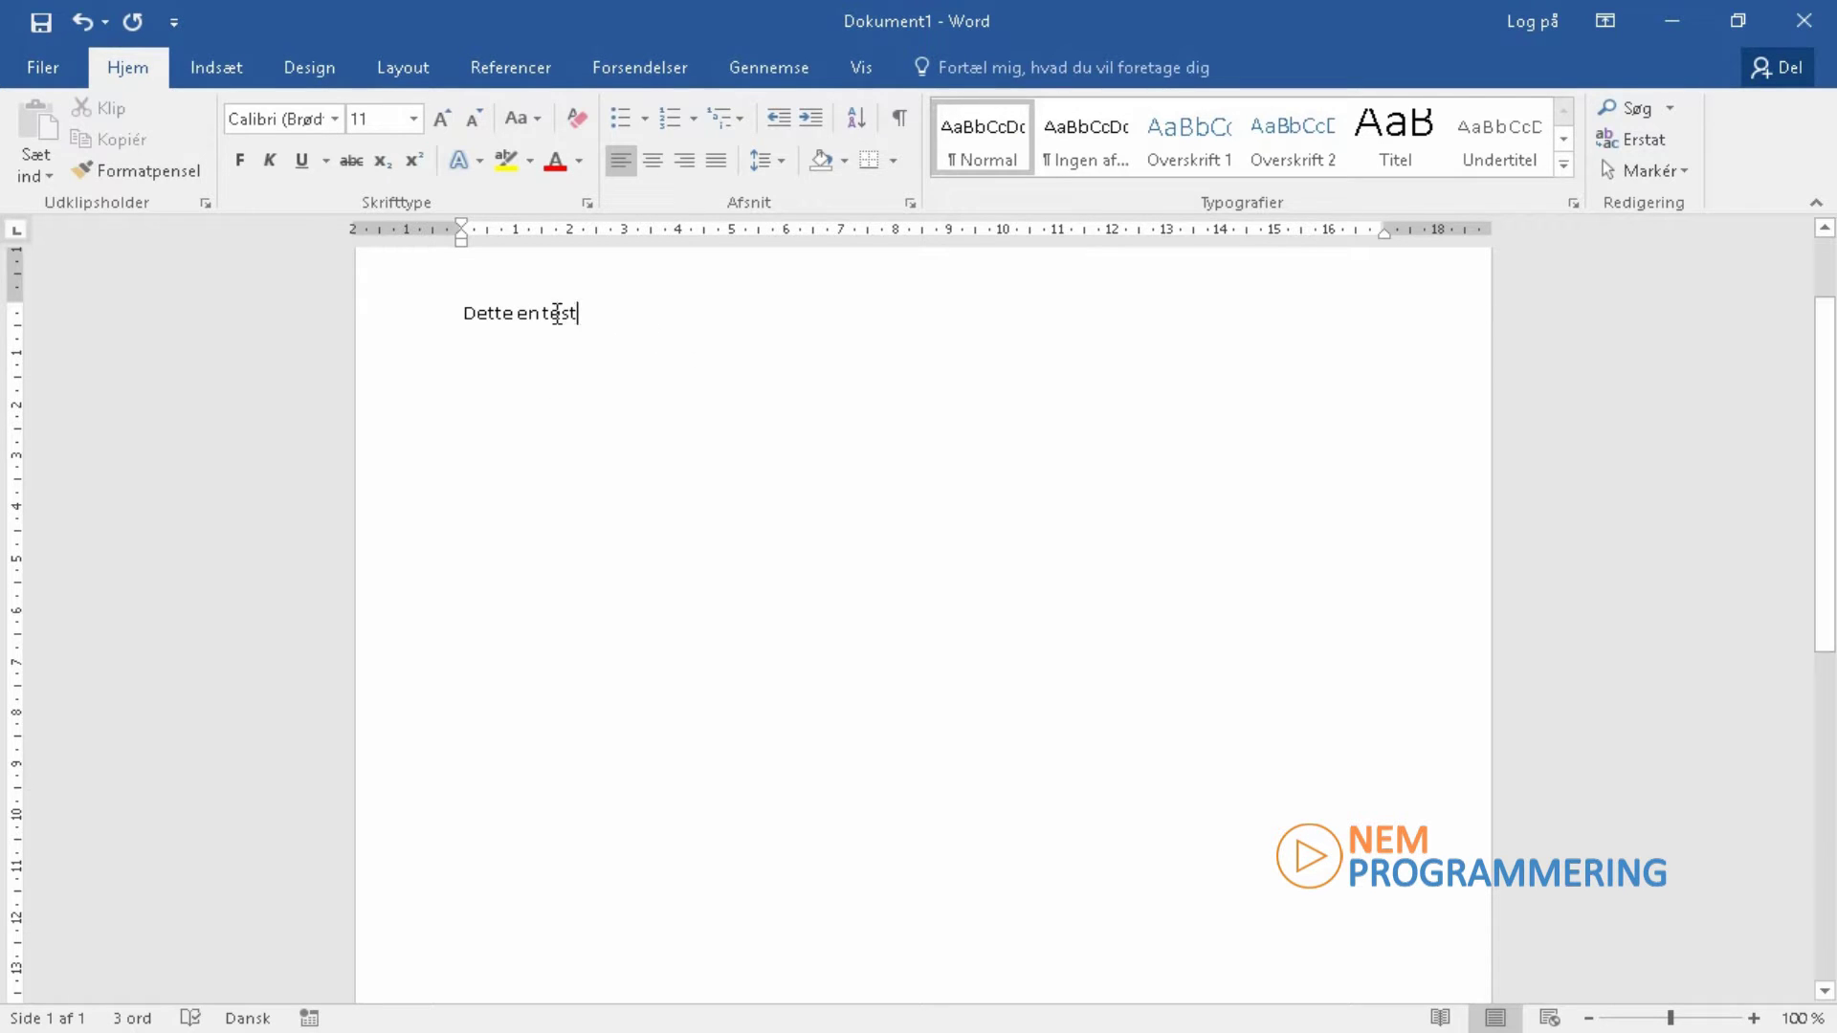
pyautogui.click(556, 313)
pyautogui.rightClick(555, 314)
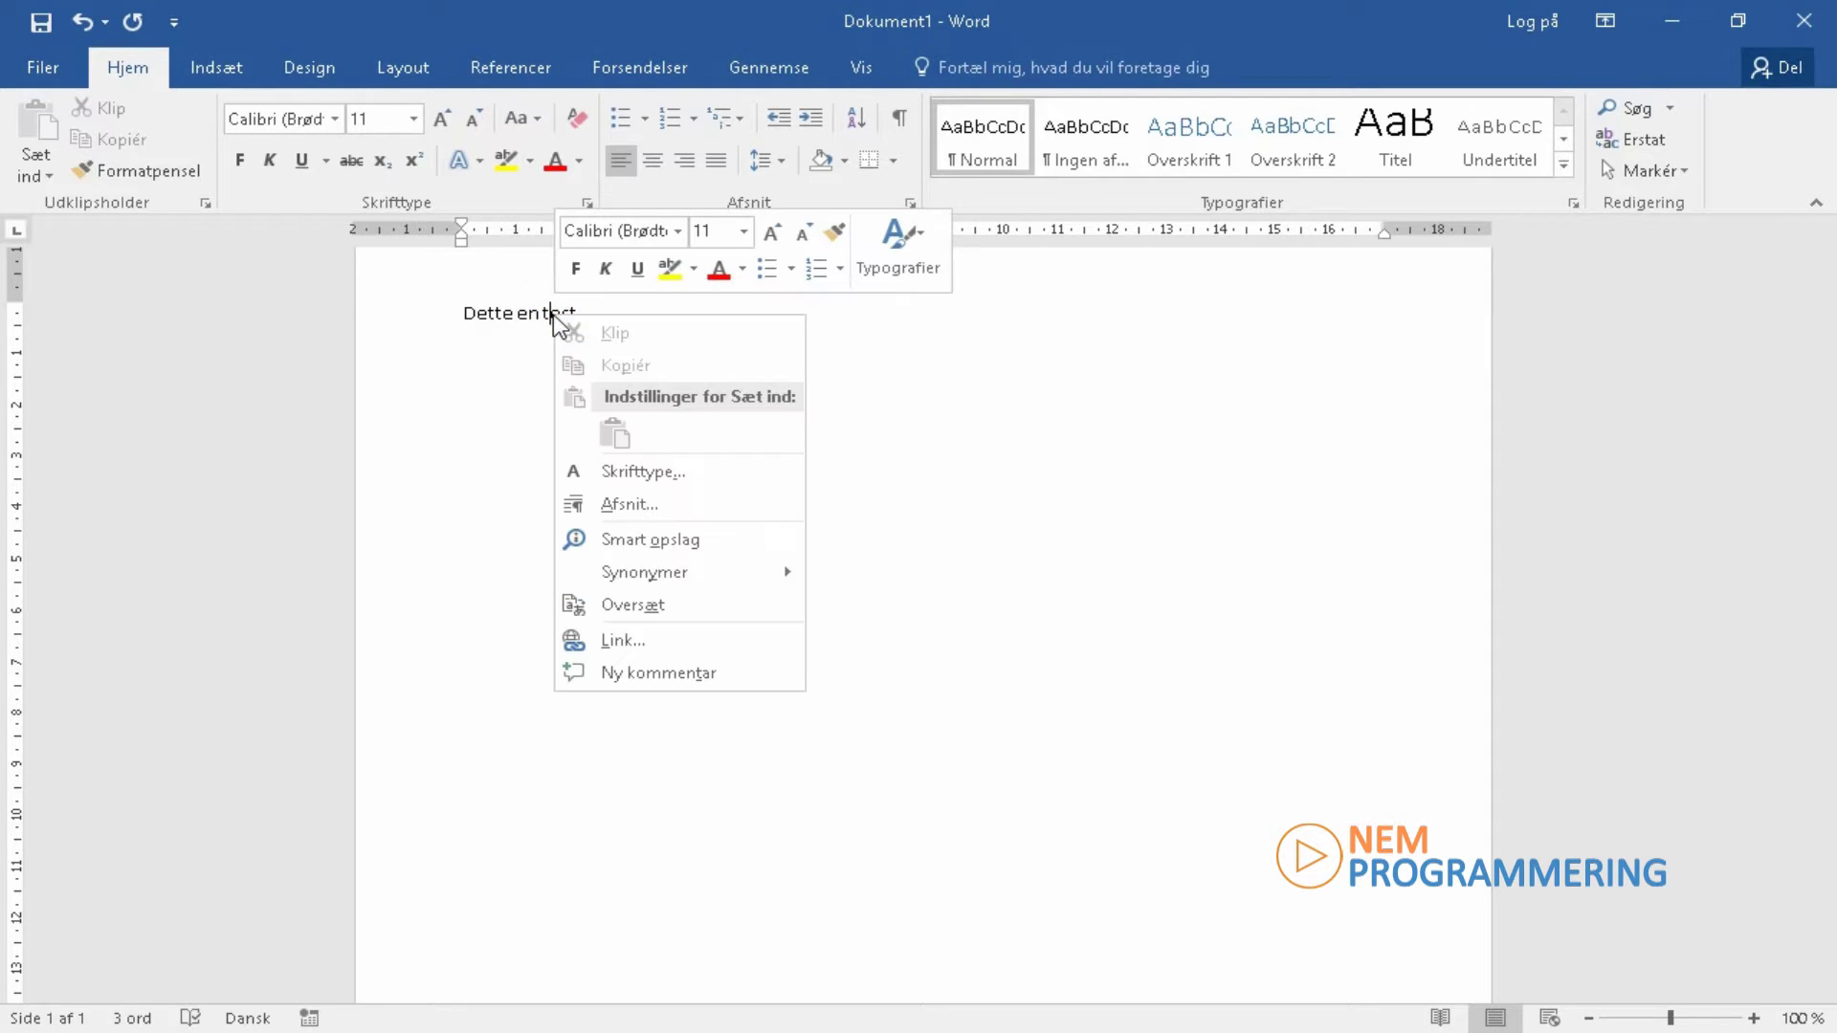
pyautogui.click(575, 269)
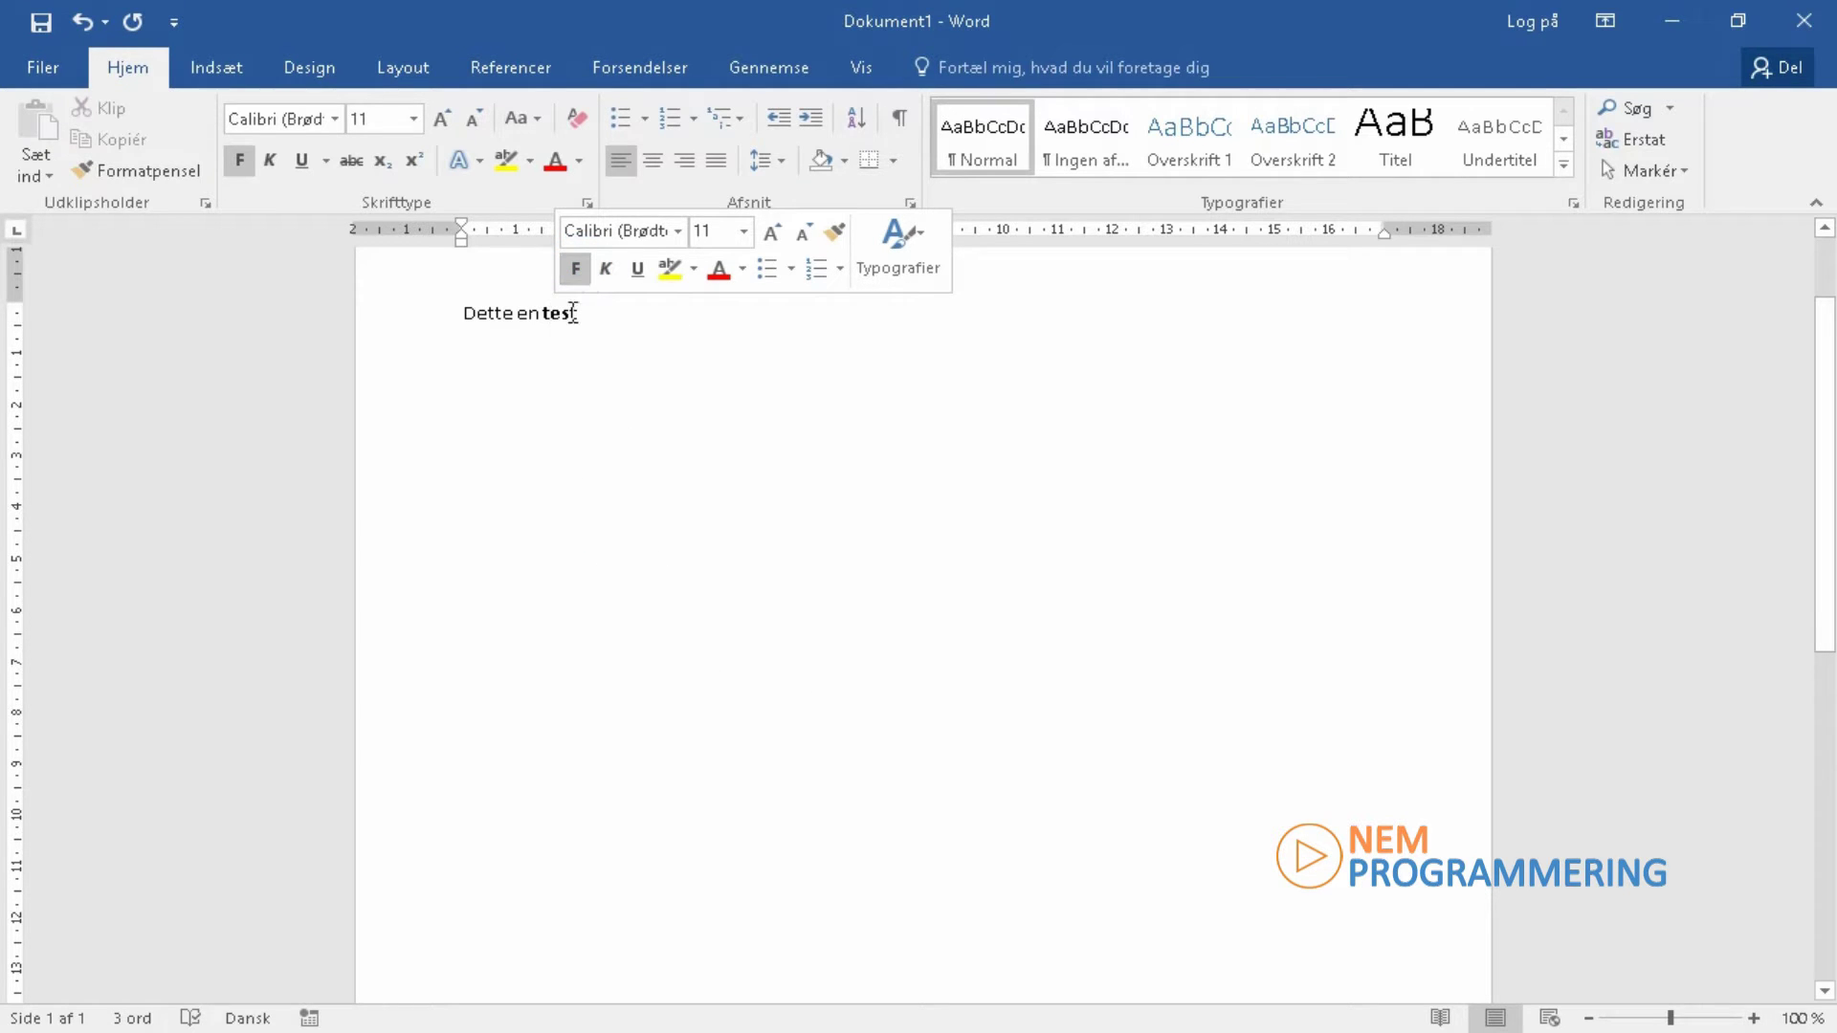
# Select the 'Dette en test' line, then deselect it and add an empty line after 'test'.
pyautogui.moveTo(458, 313); pyautogui.dragTo(627, 316)
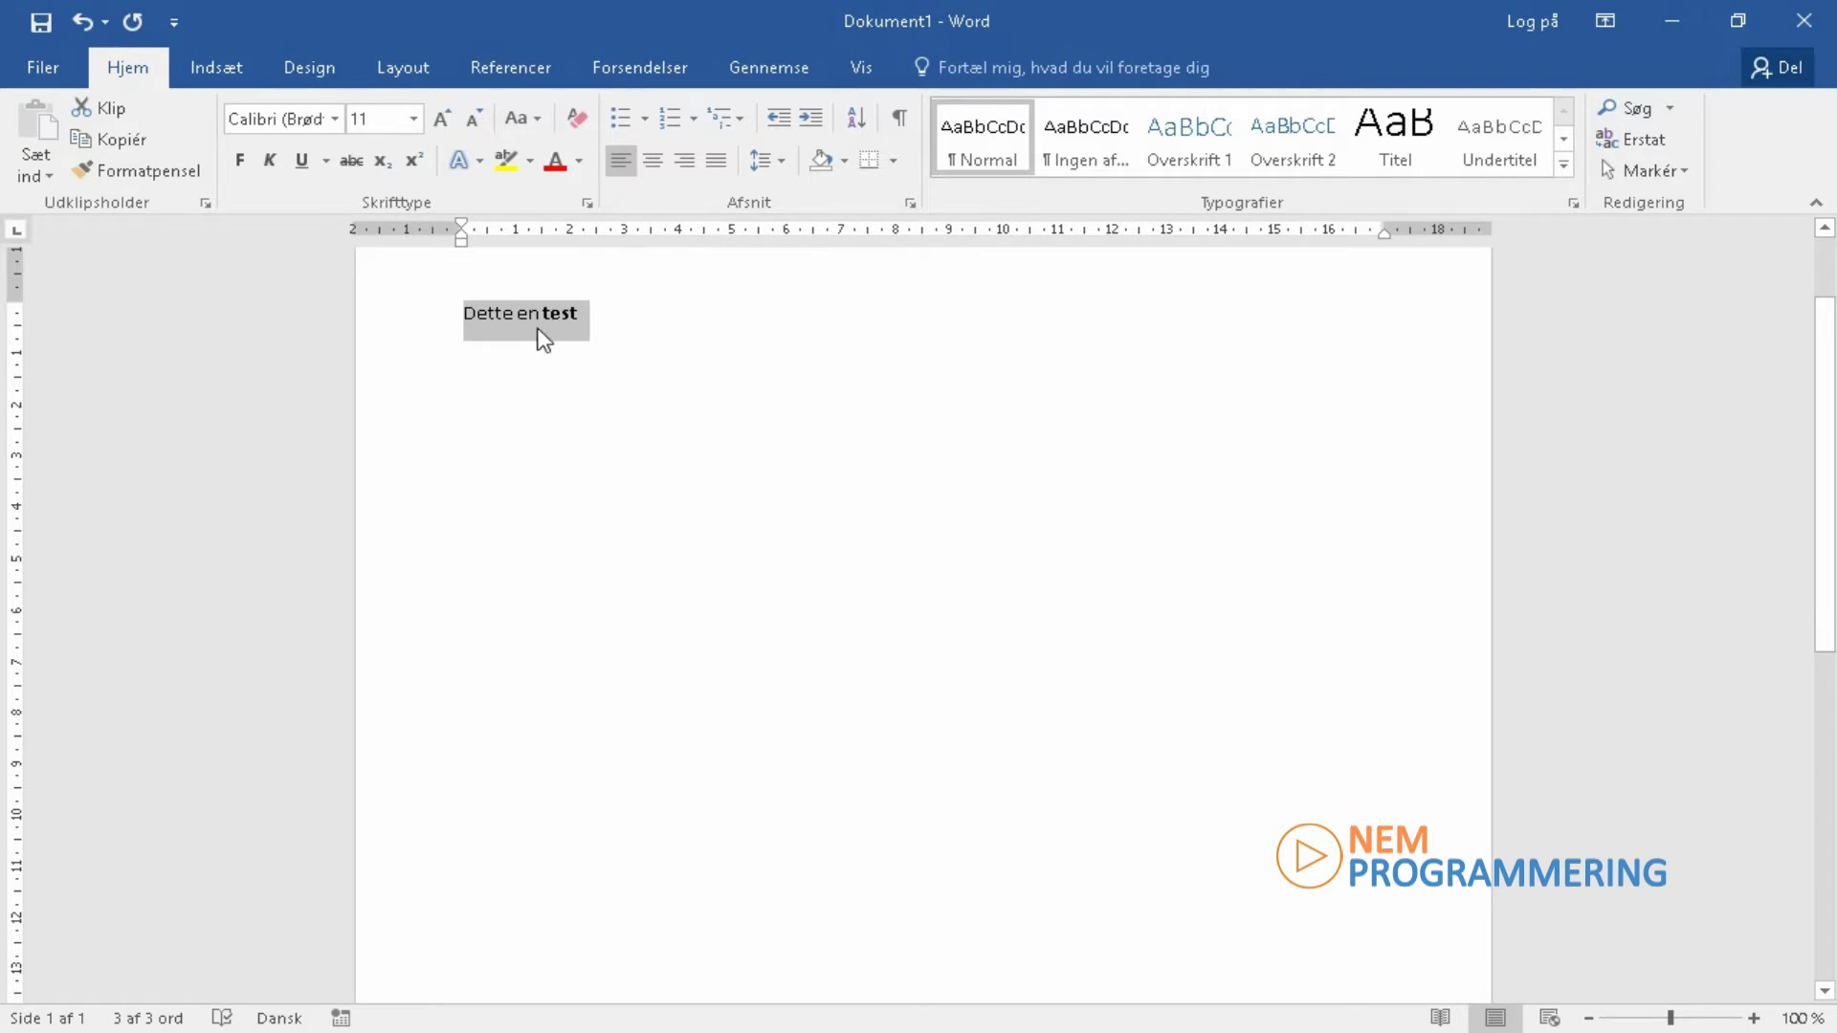
pyautogui.click(471, 313)
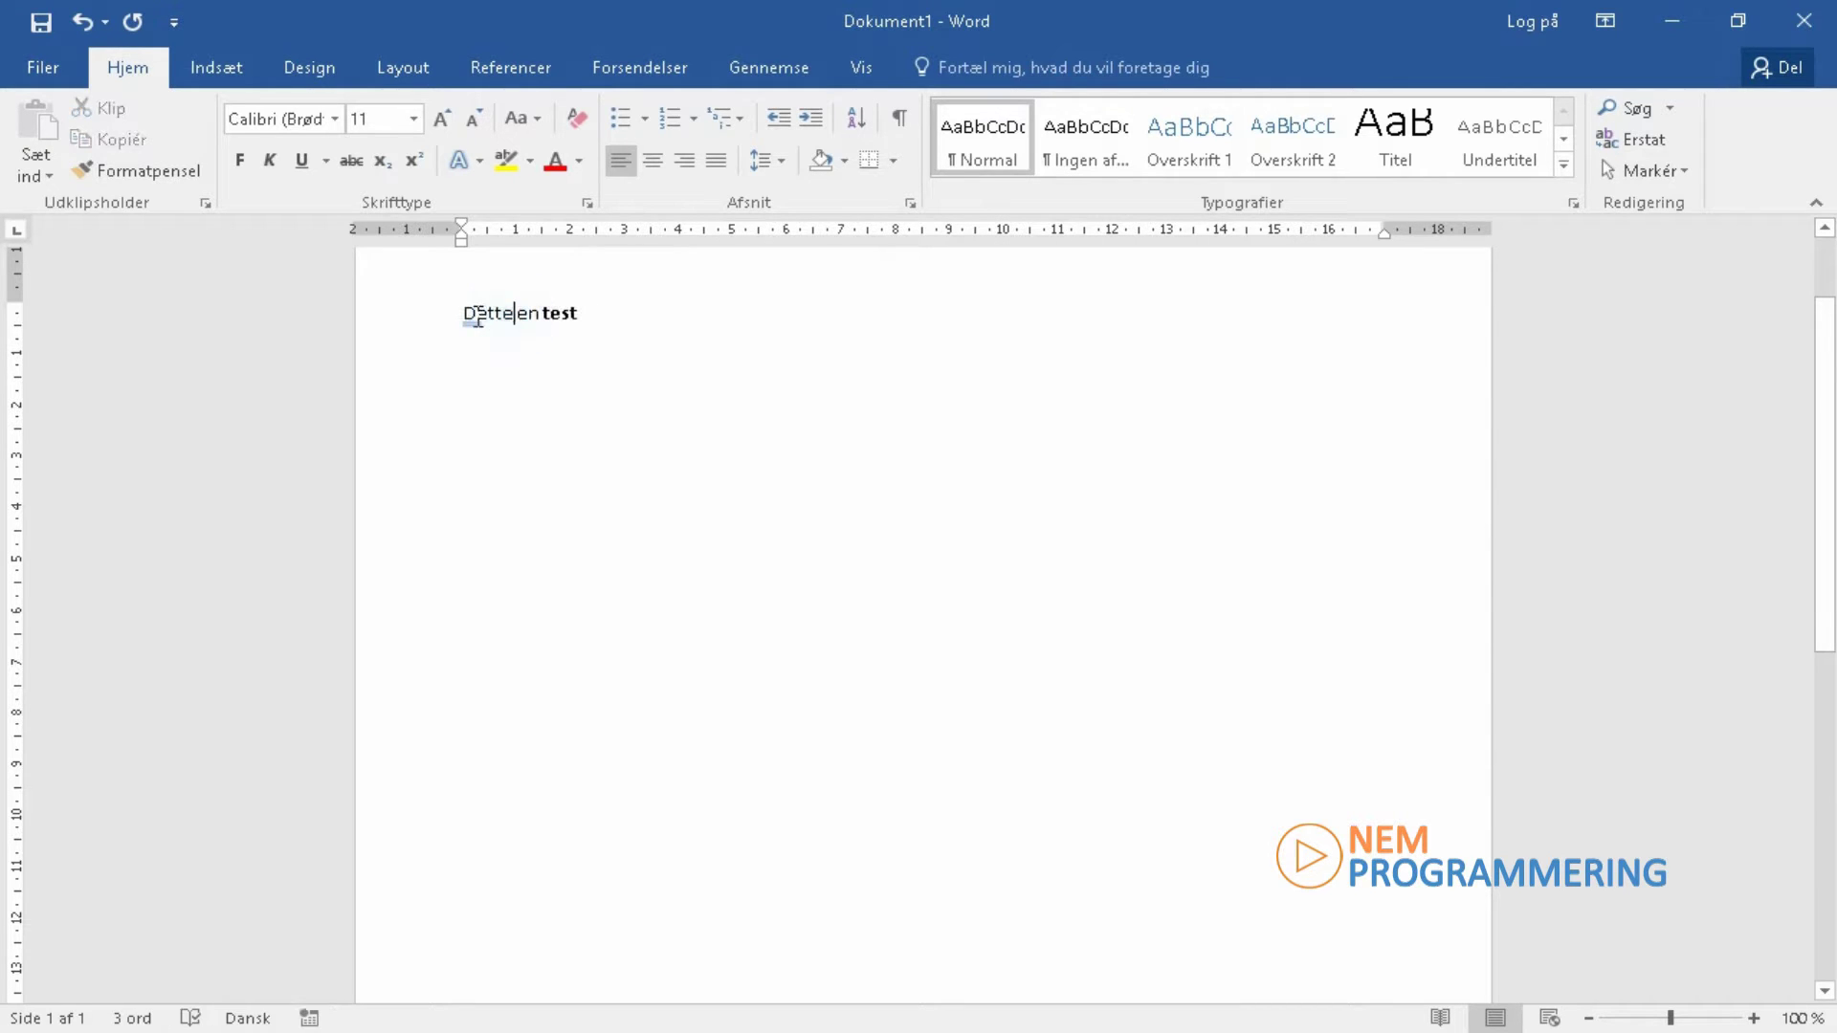
pyautogui.tripleClick(646, 315)
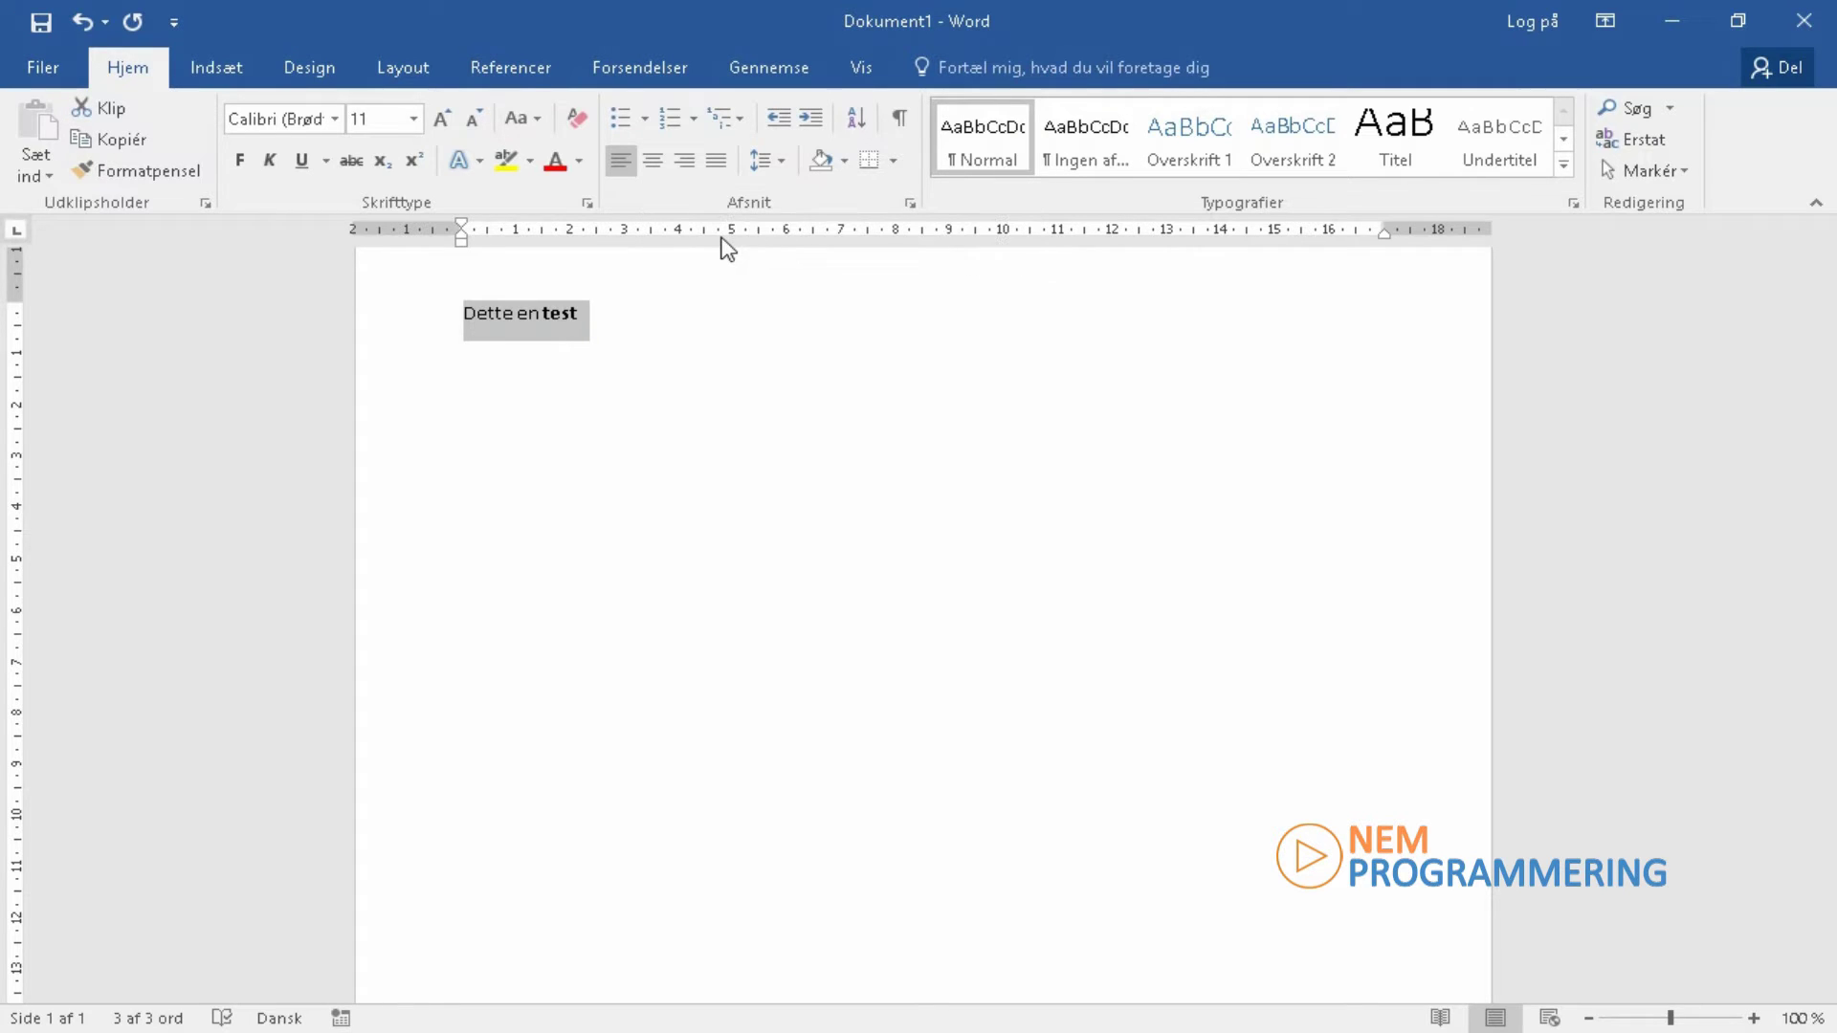
pyautogui.rightClick(549, 314)
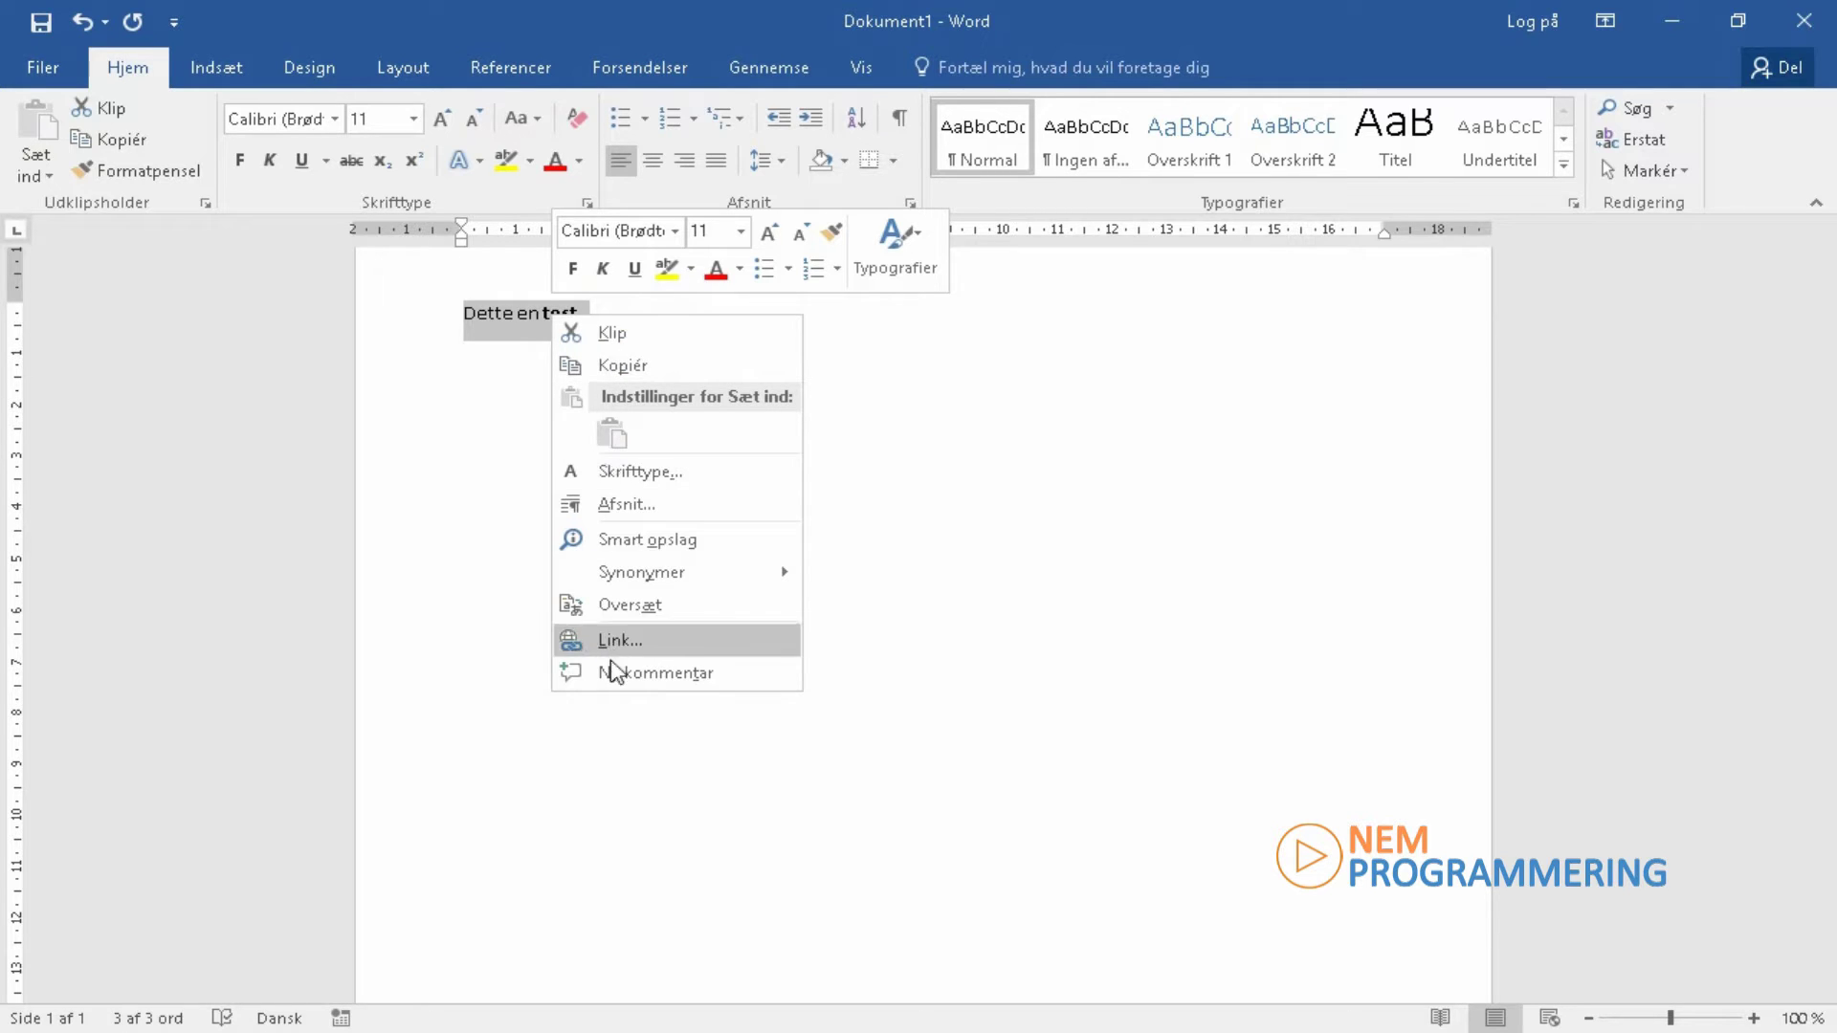
pyautogui.click(989, 512)
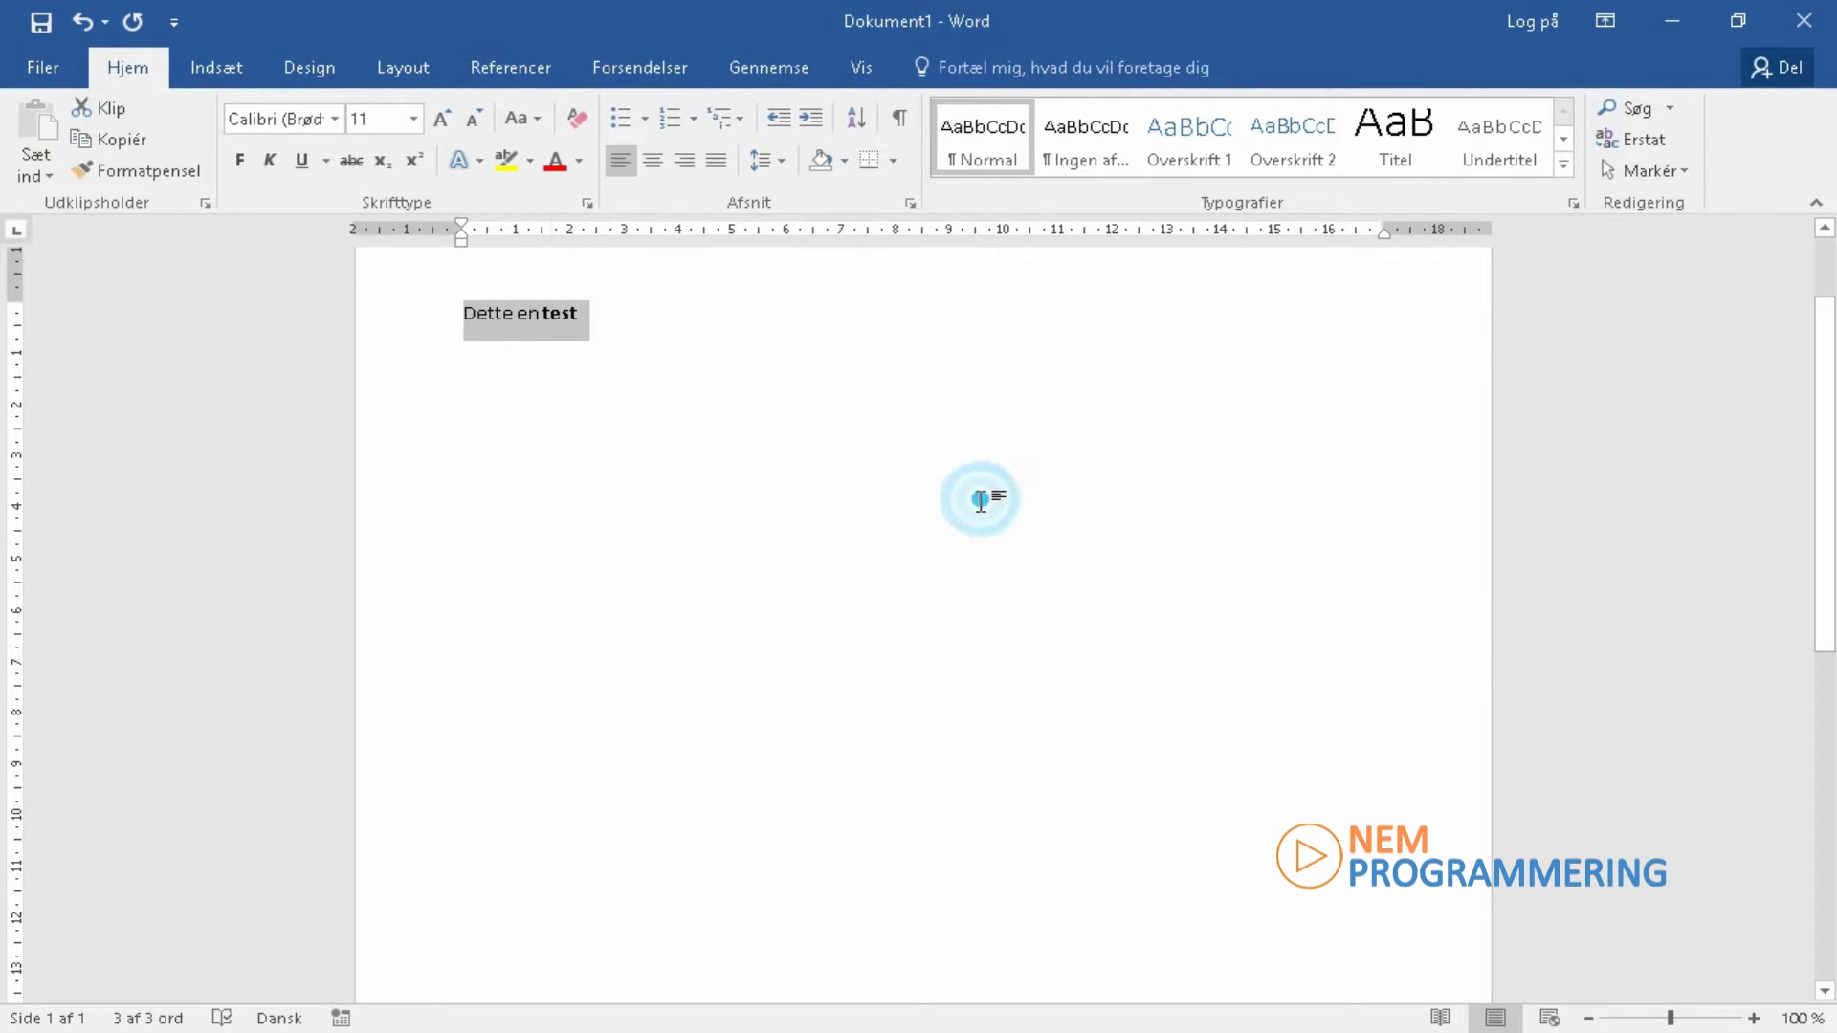
pyautogui.click(545, 393)
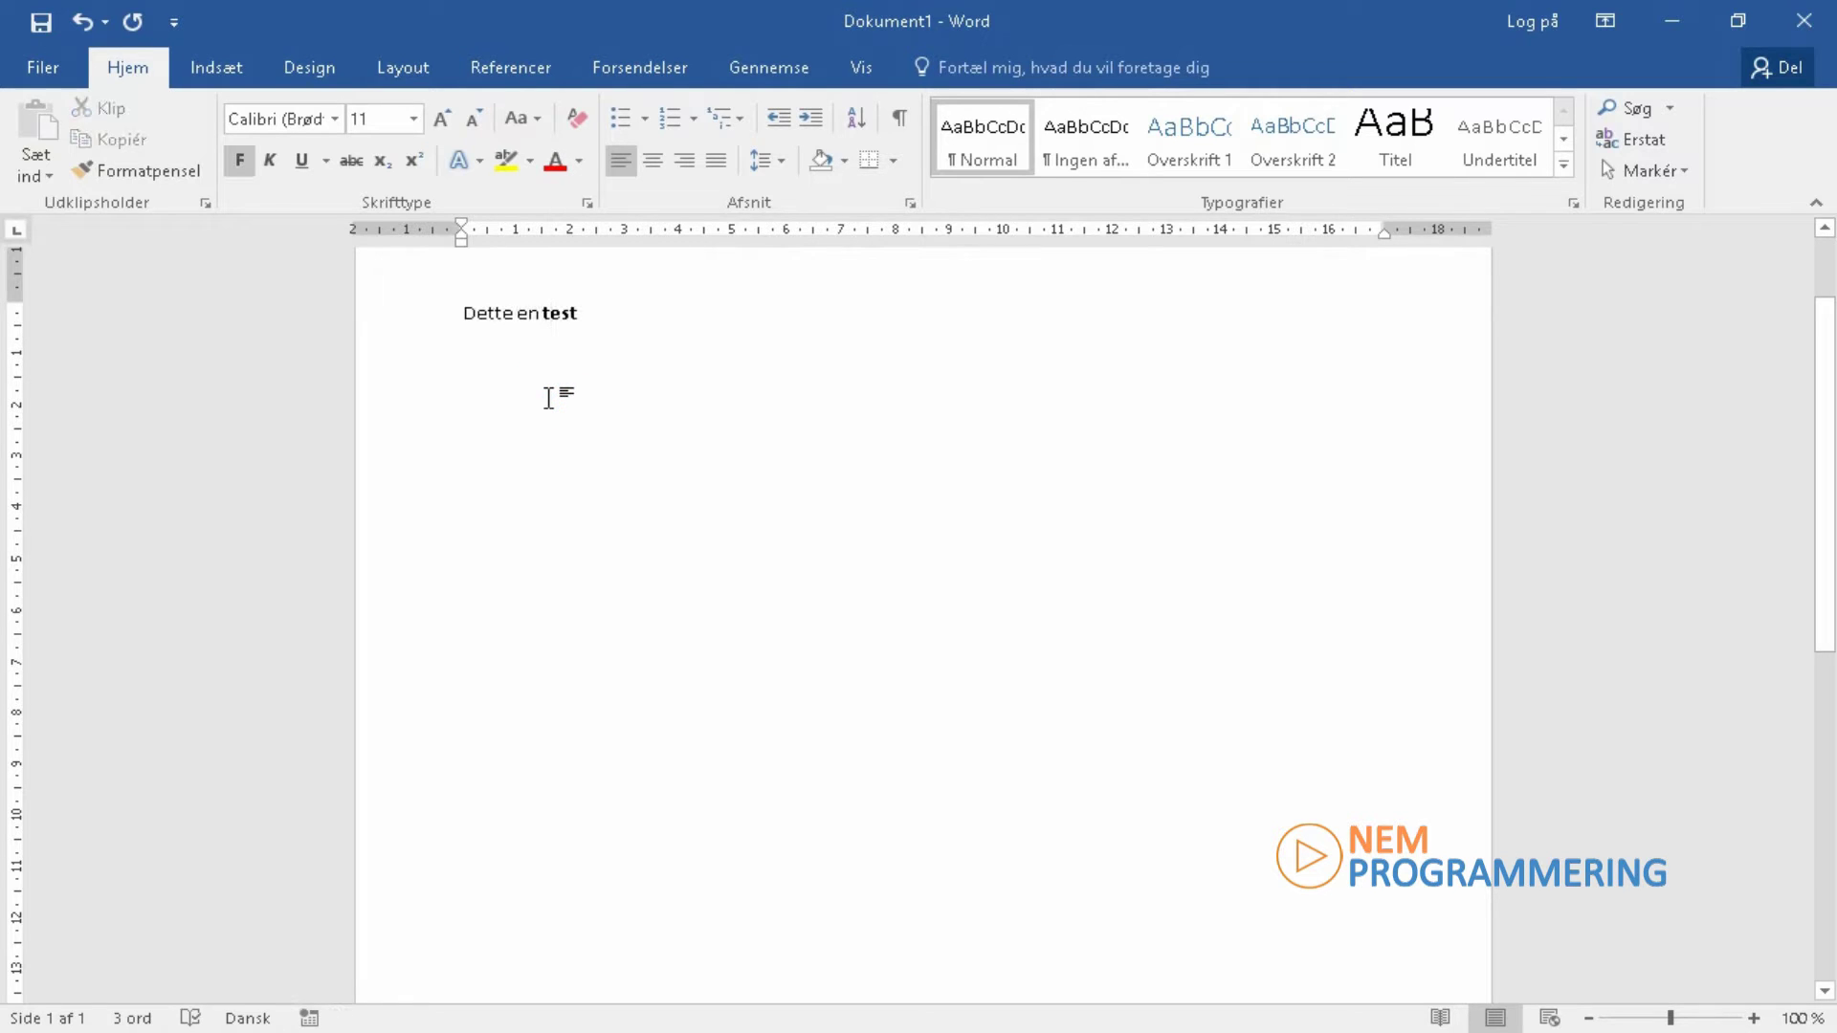
pyautogui.press('Return')
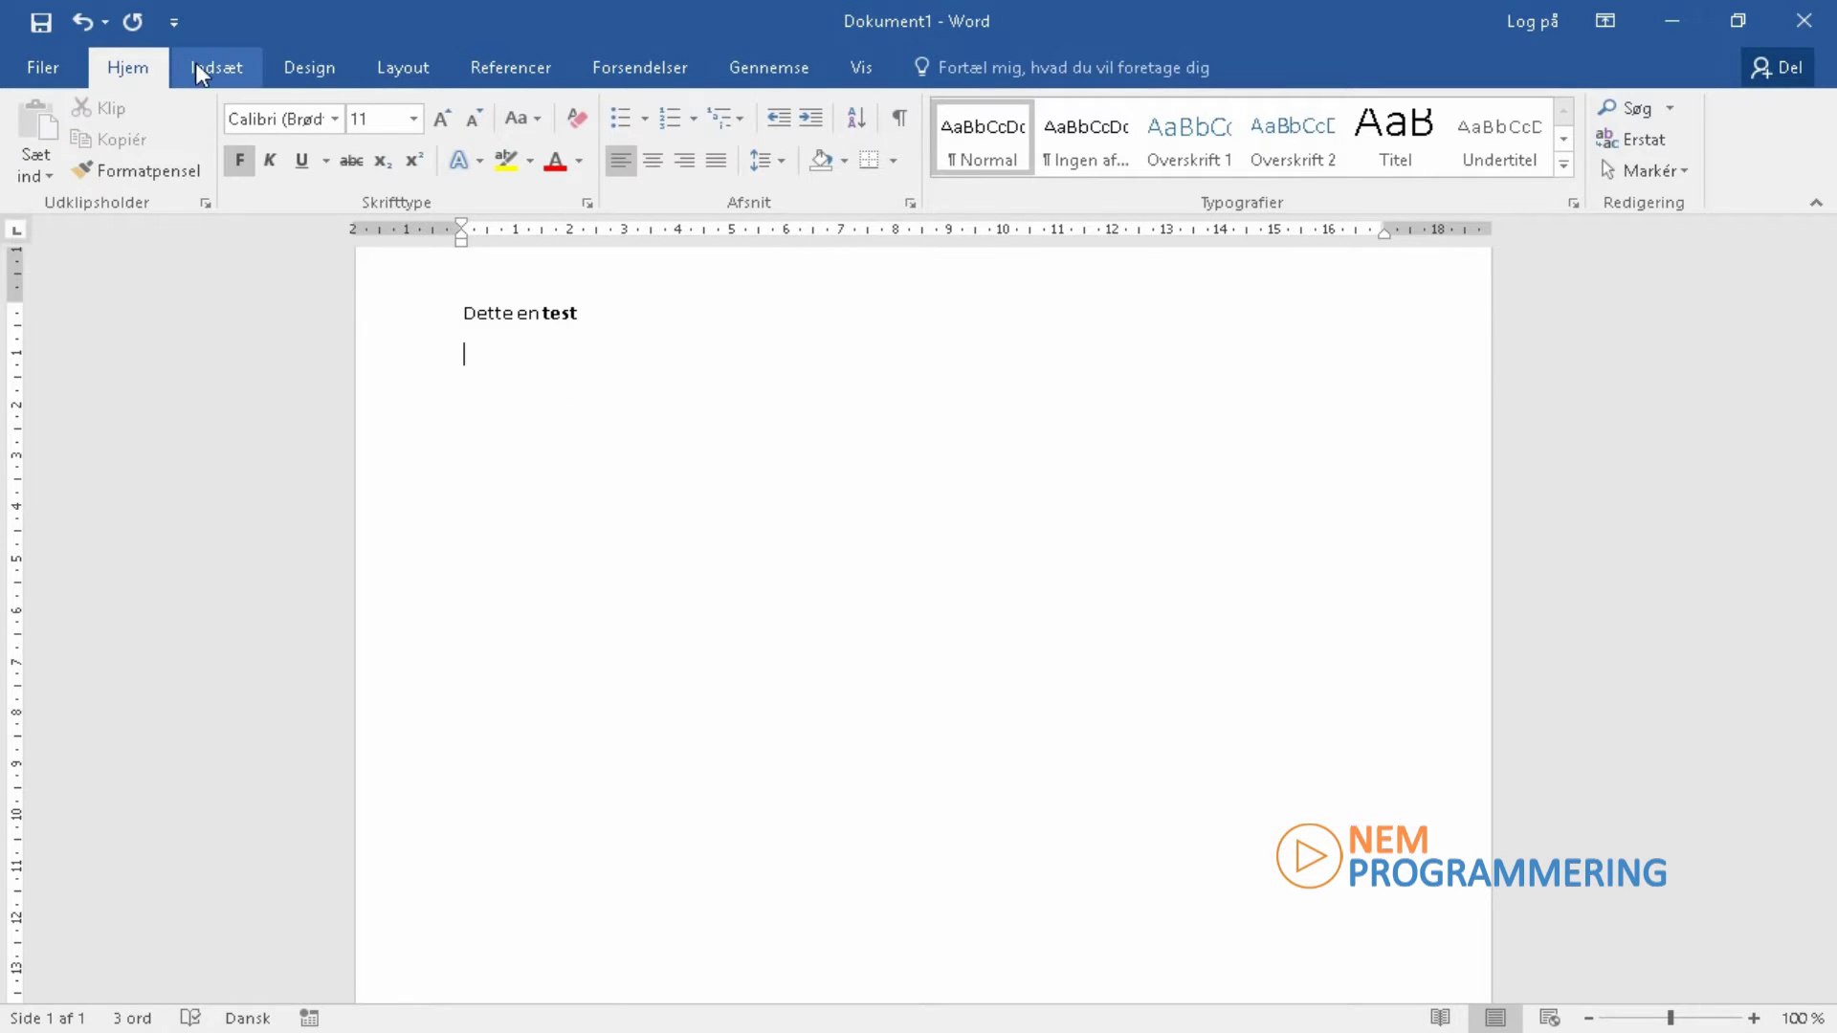
# Insert the horse-paddock photo from the 2016-04 folder below the text.
pyautogui.click(203, 69)
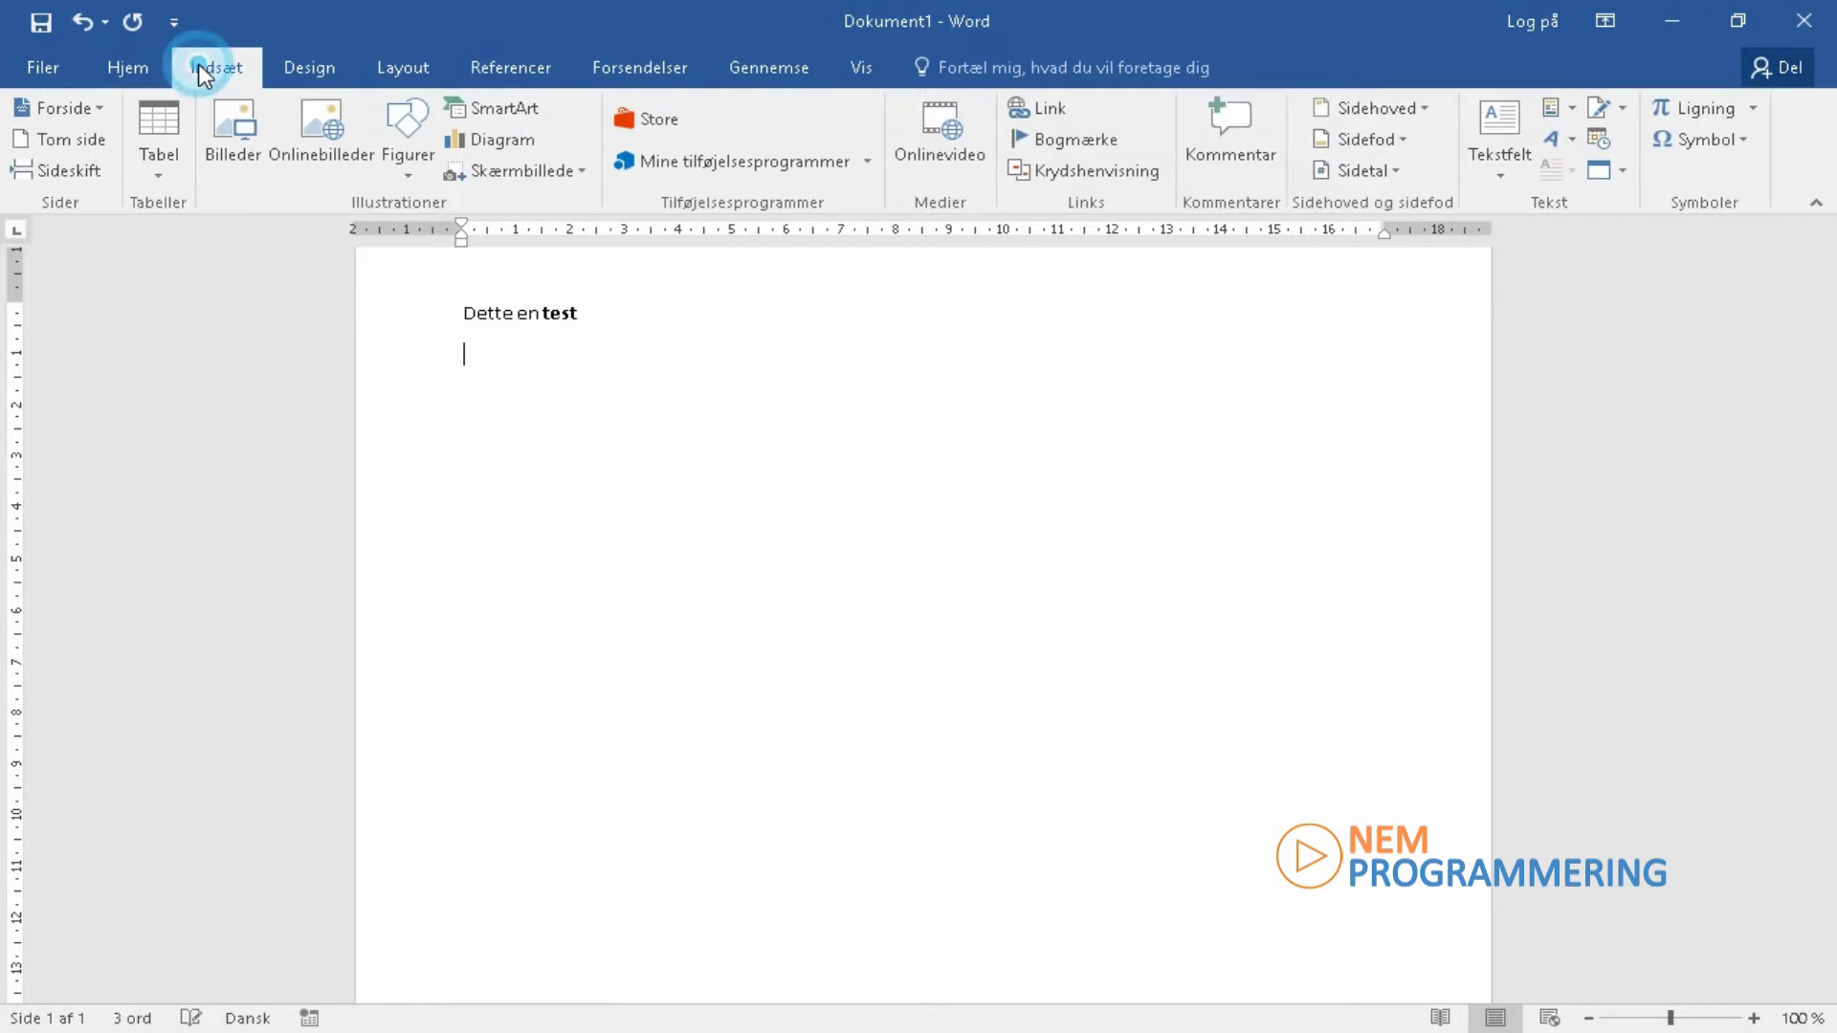
pyautogui.click(245, 144)
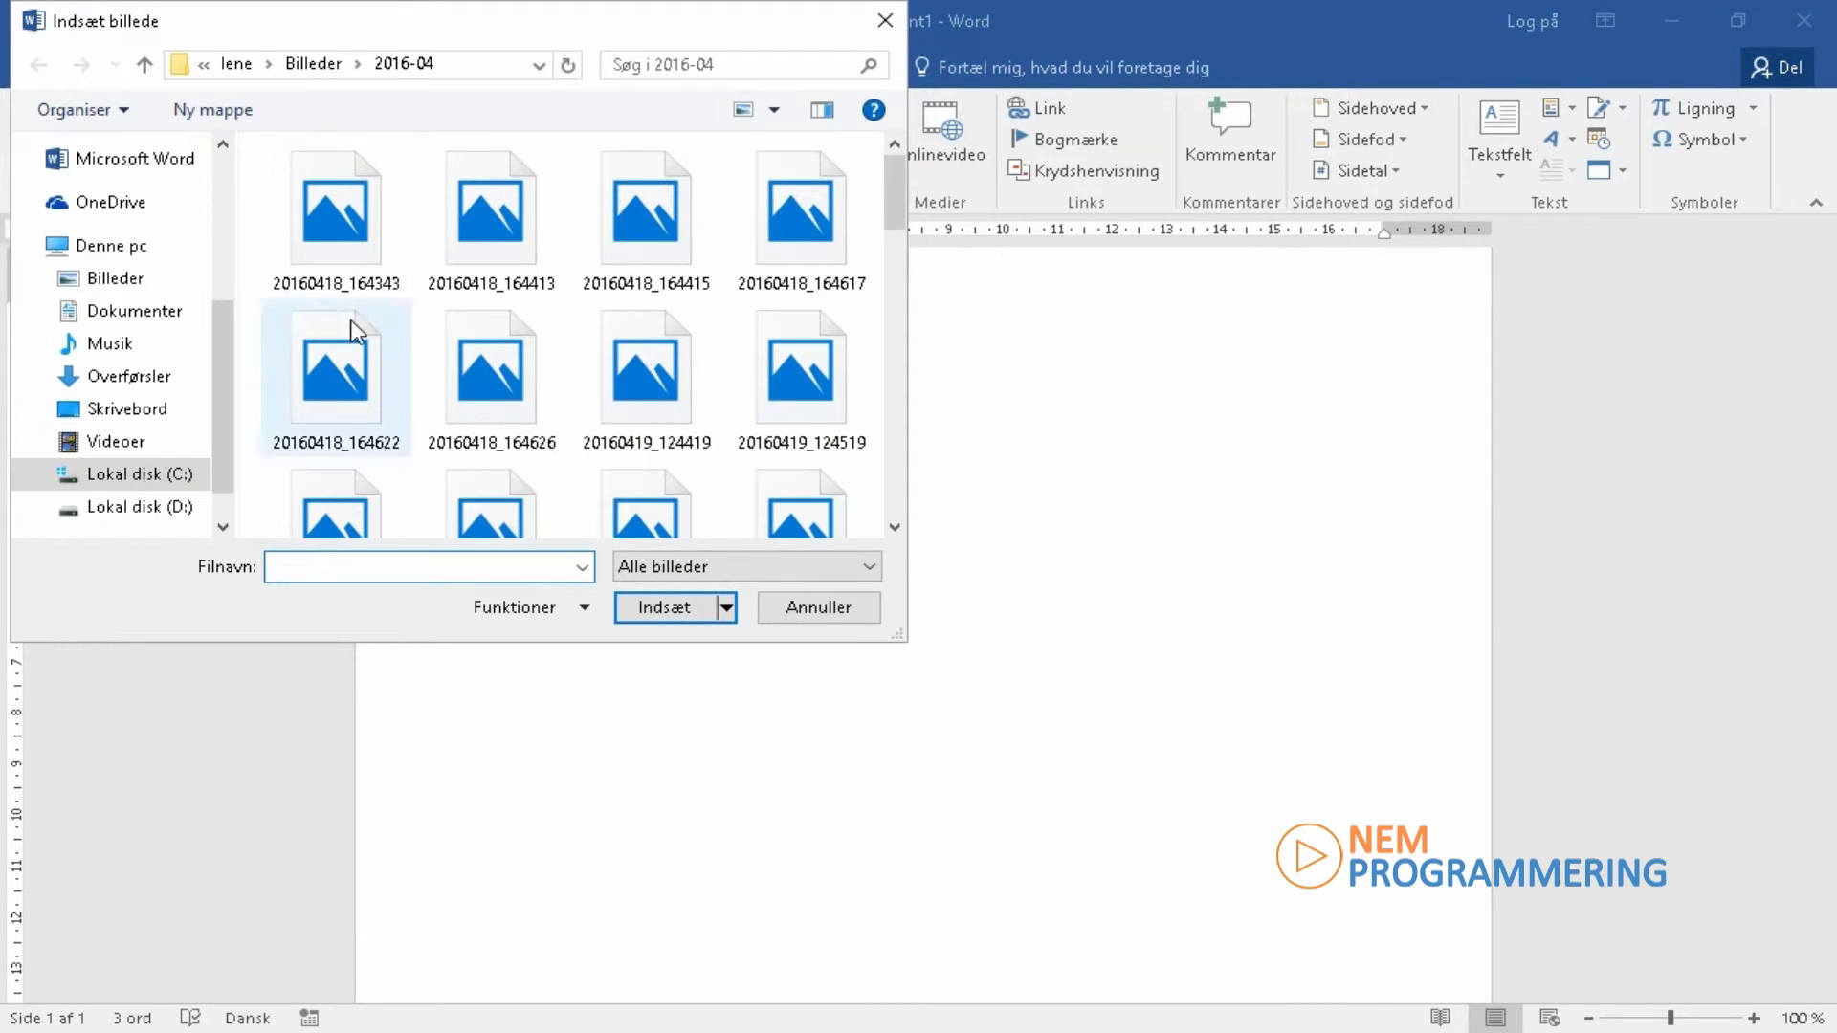
pyautogui.doubleClick(466, 201)
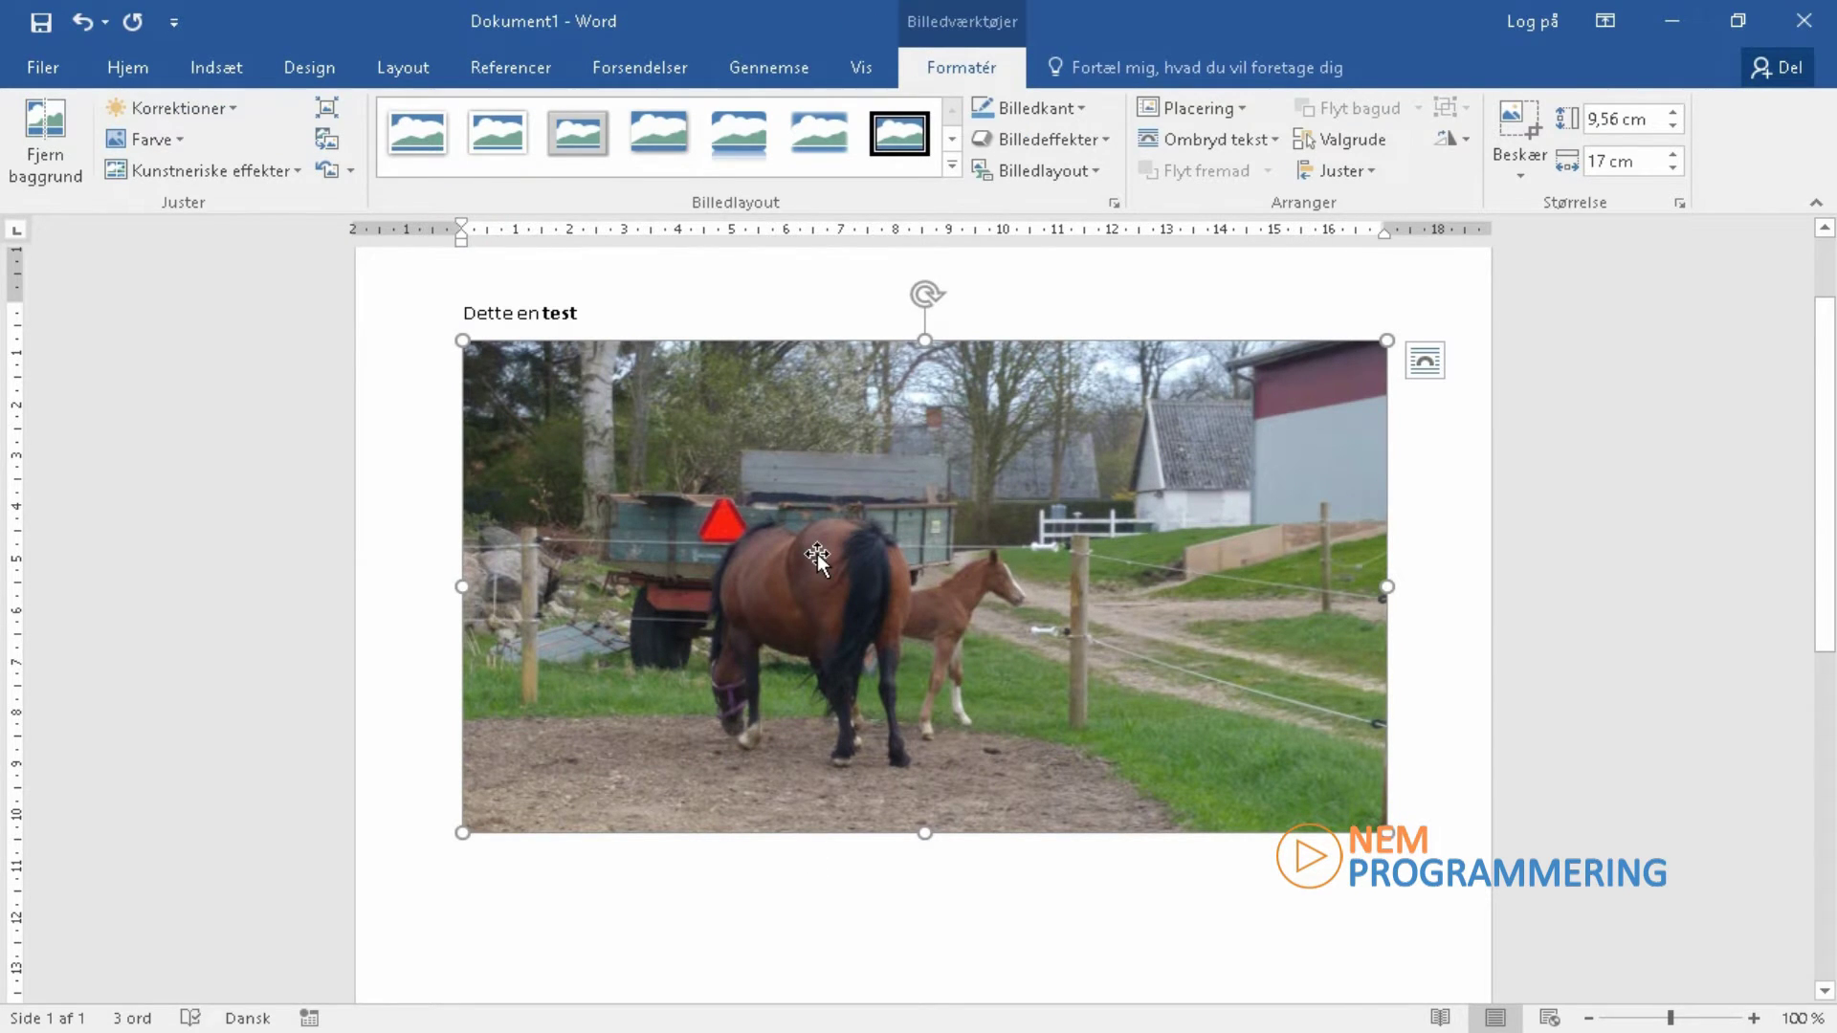
pyautogui.click(645, 318)
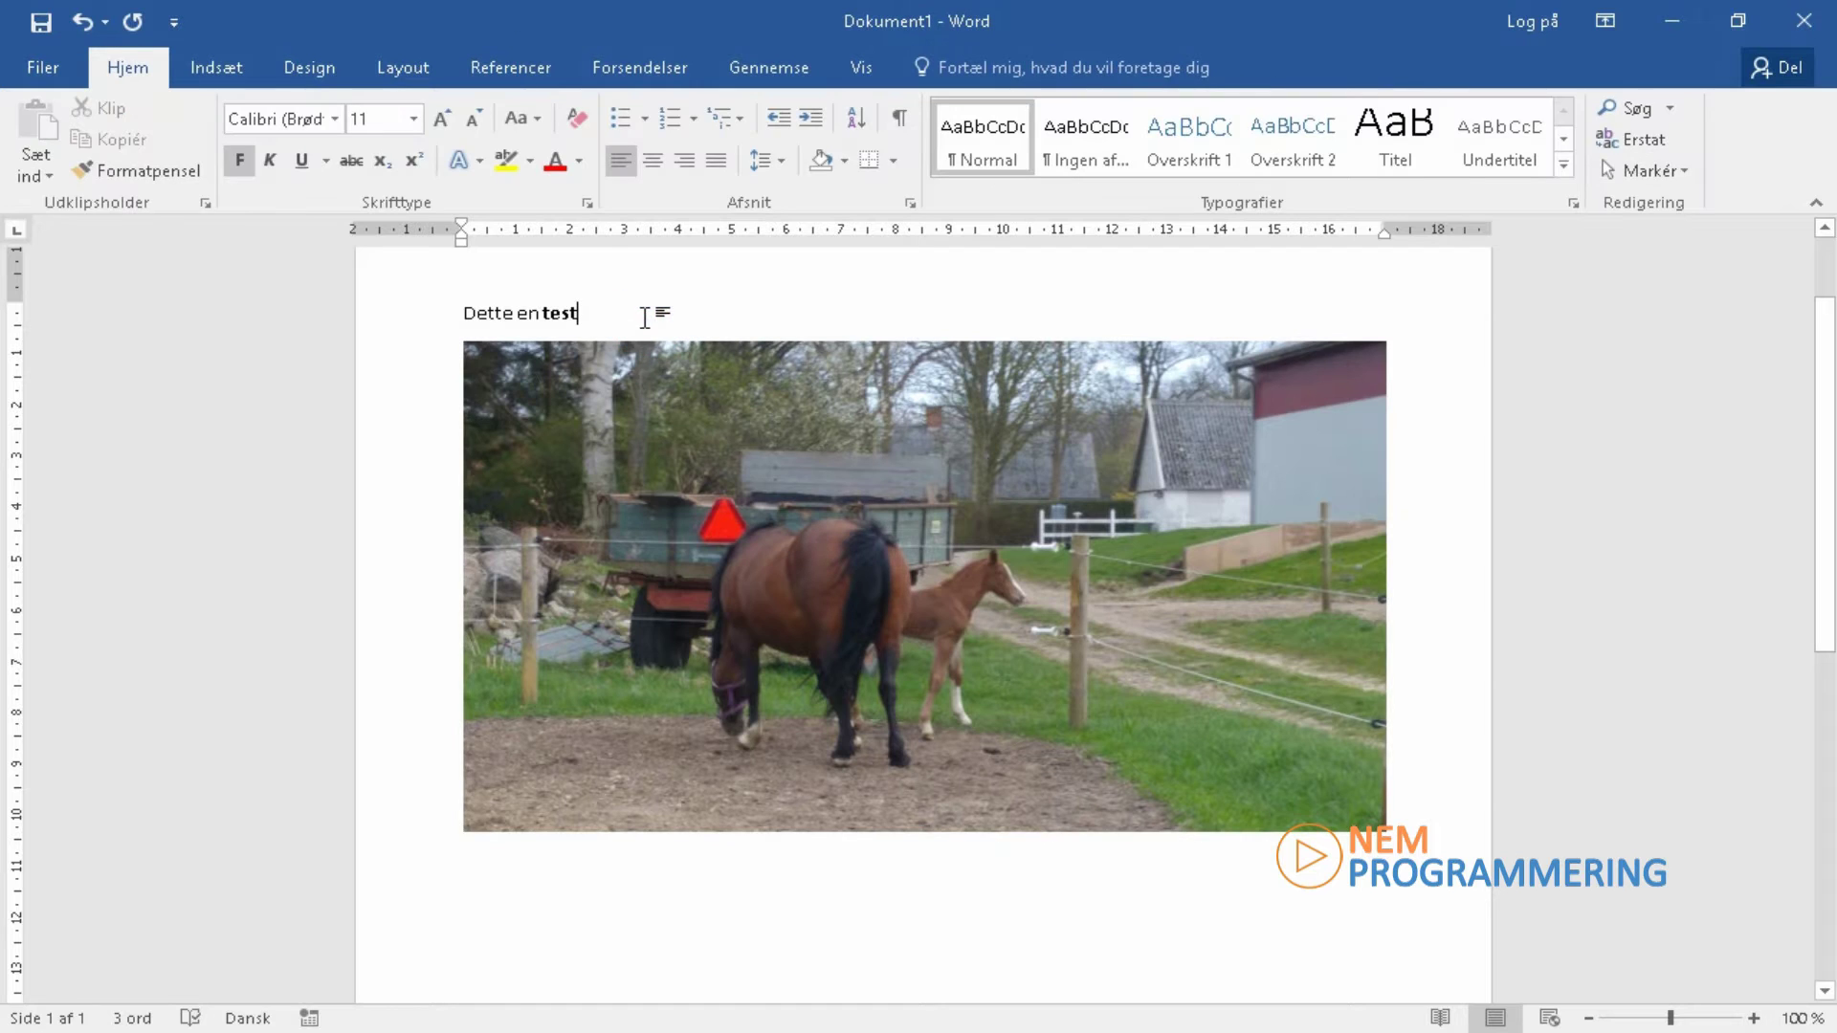
pyautogui.click(662, 484)
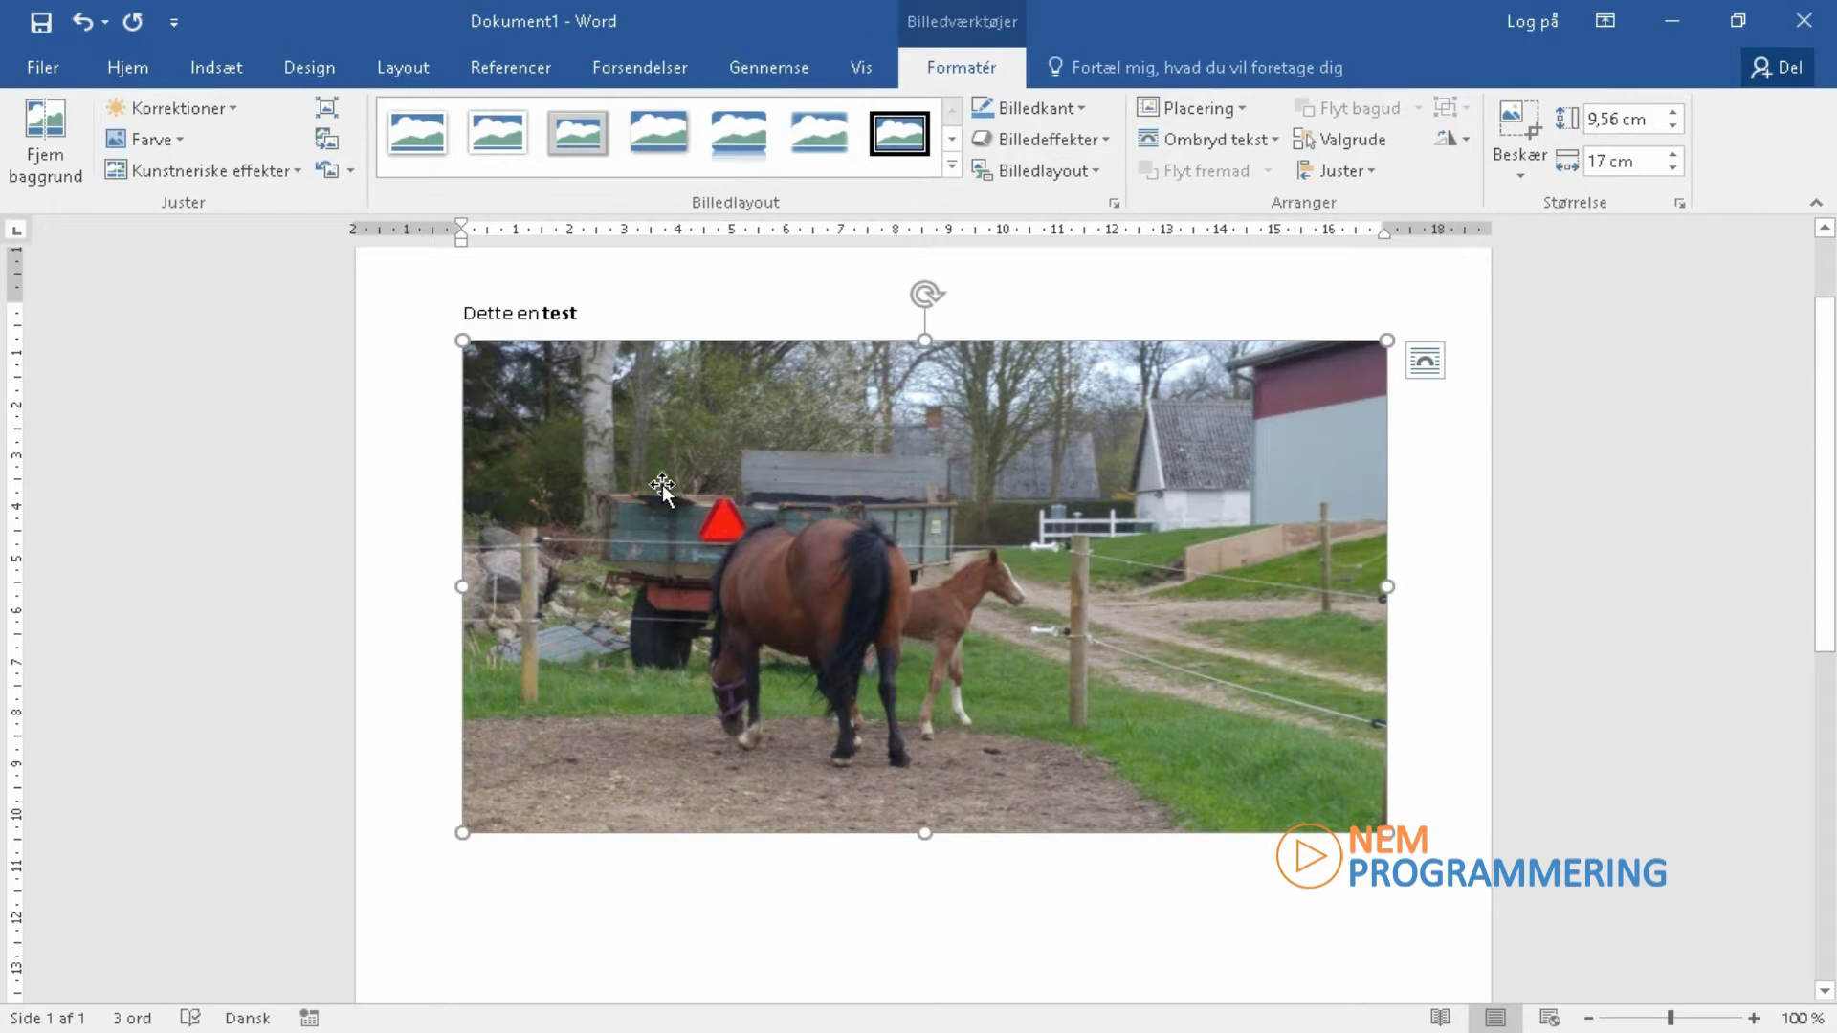
pyautogui.rightClick(700, 492)
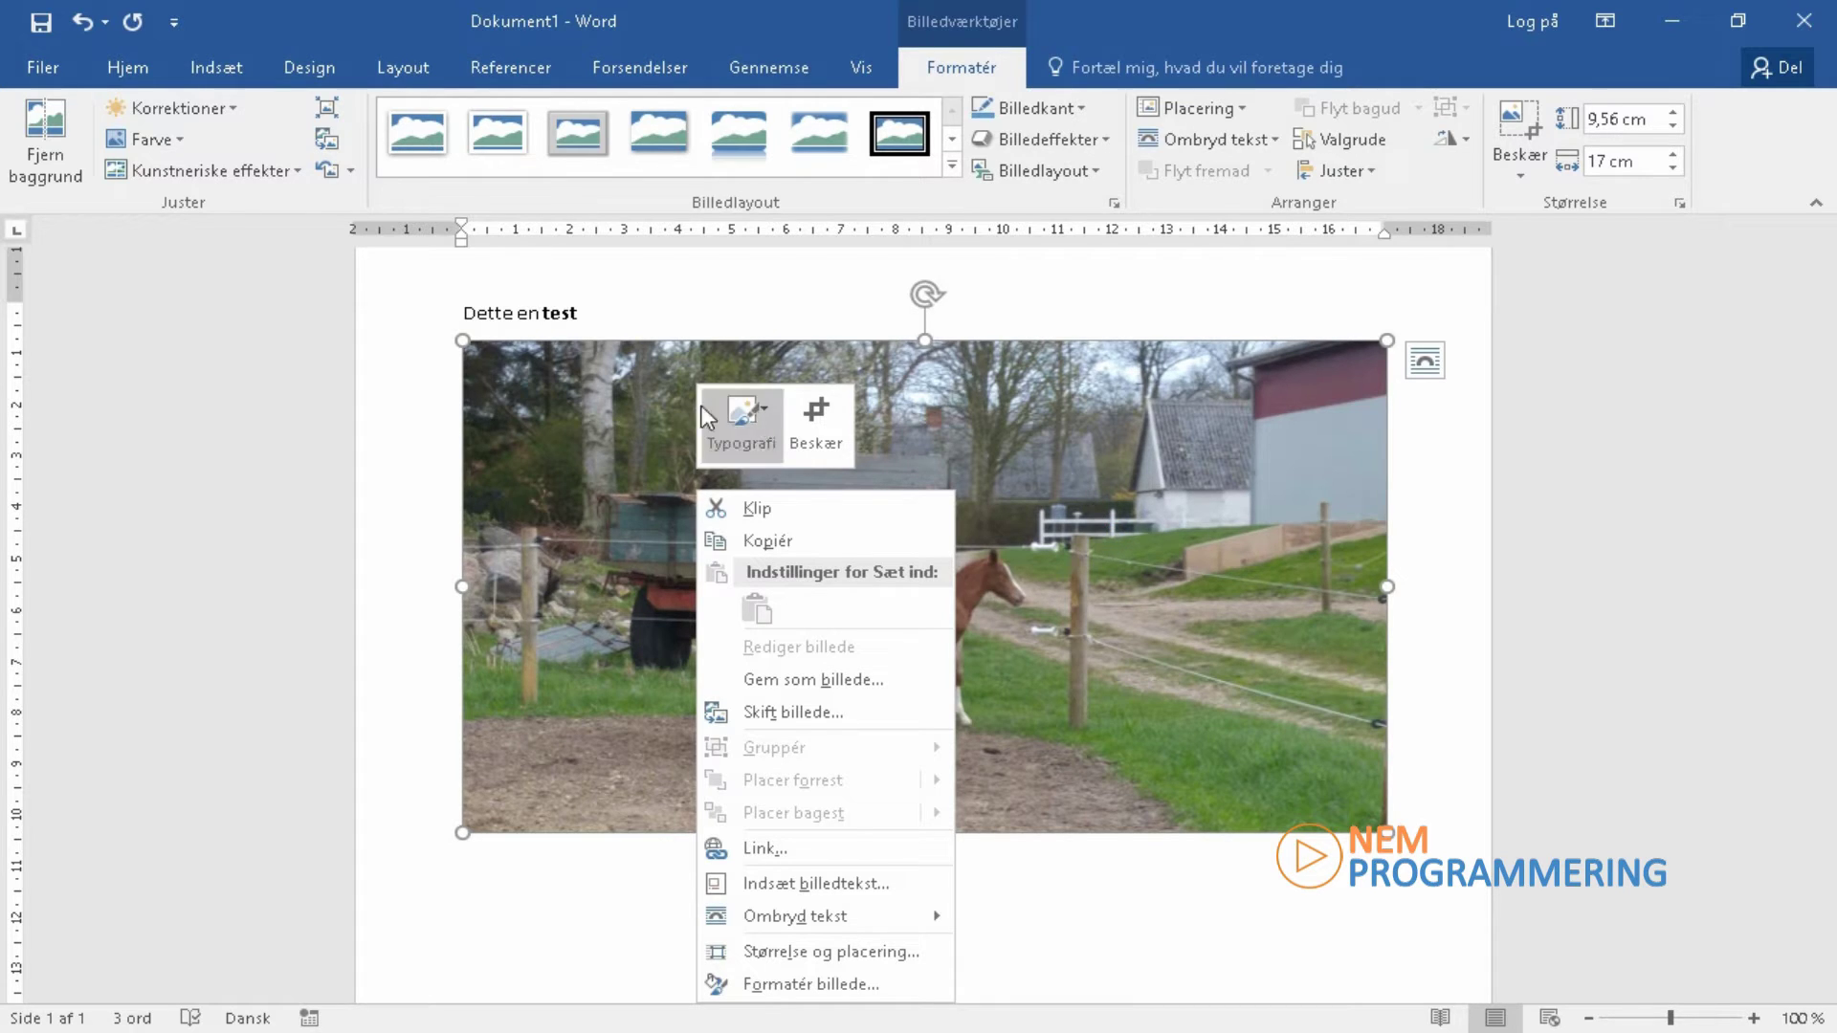
pyautogui.click(584, 315)
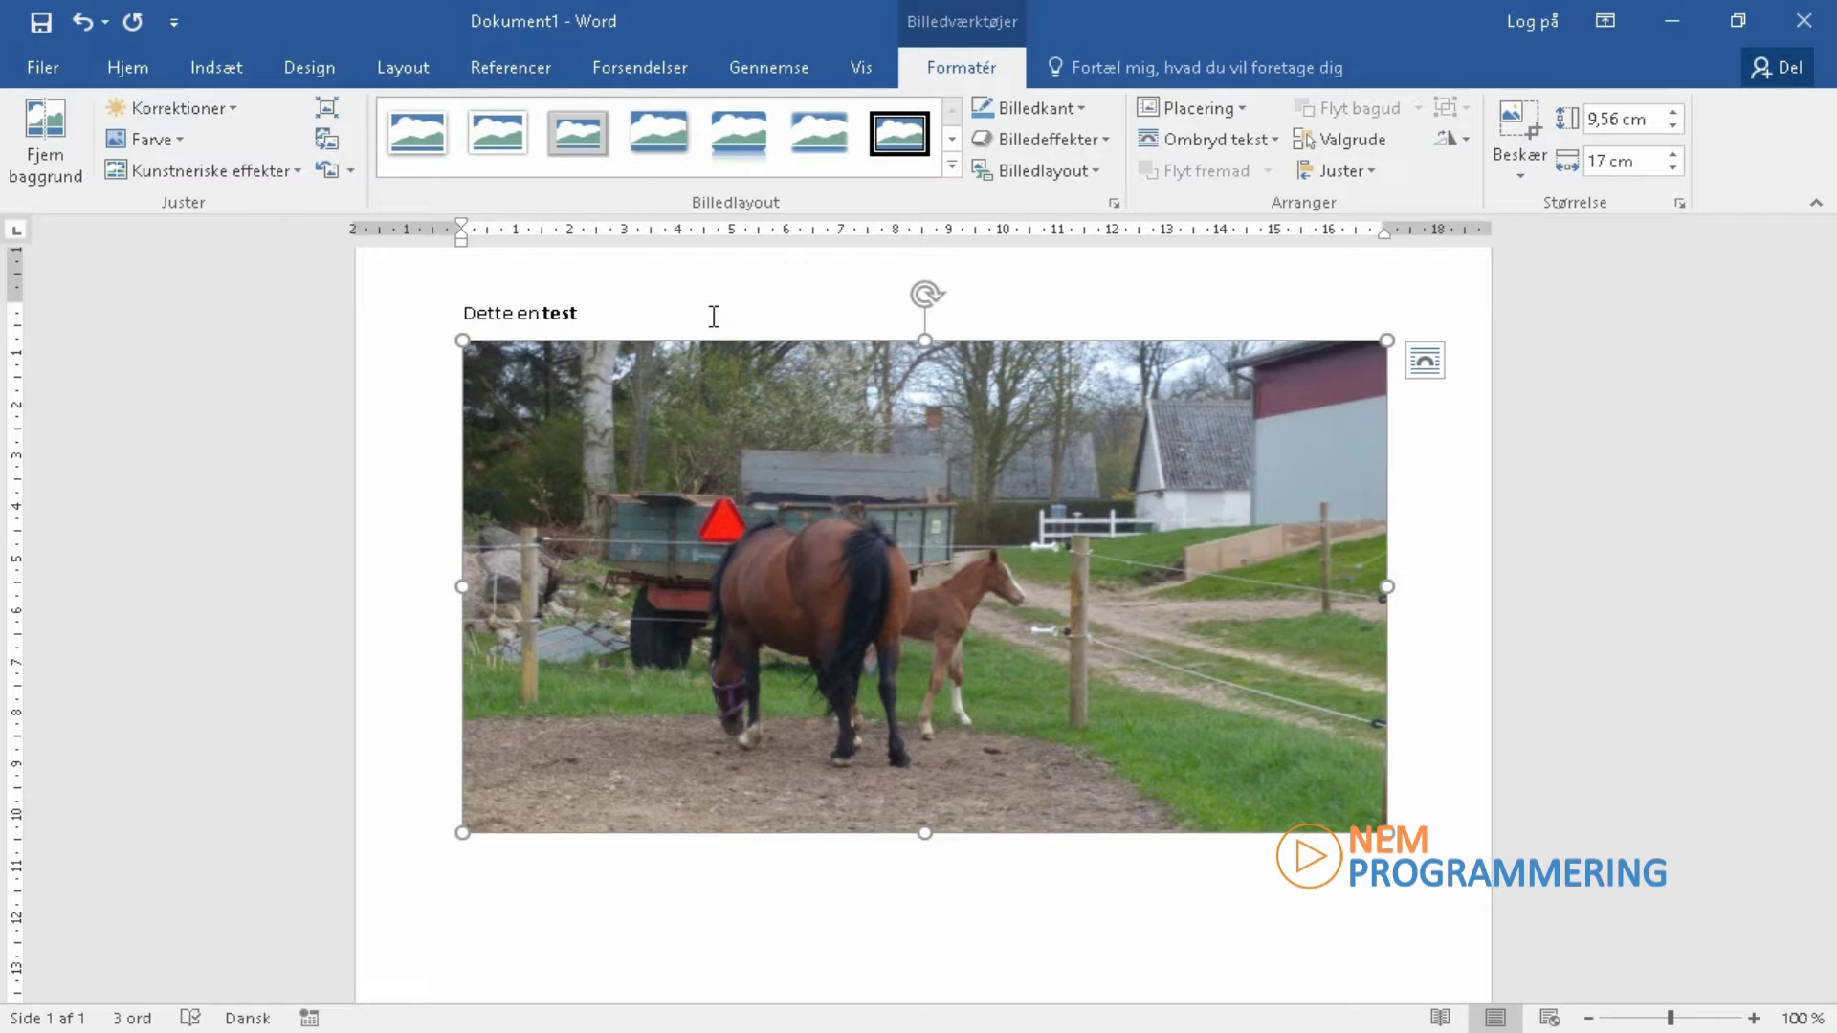
# Cut the 'Dette en test' line and add an empty line after the horse photo.
pyautogui.click(464, 312)
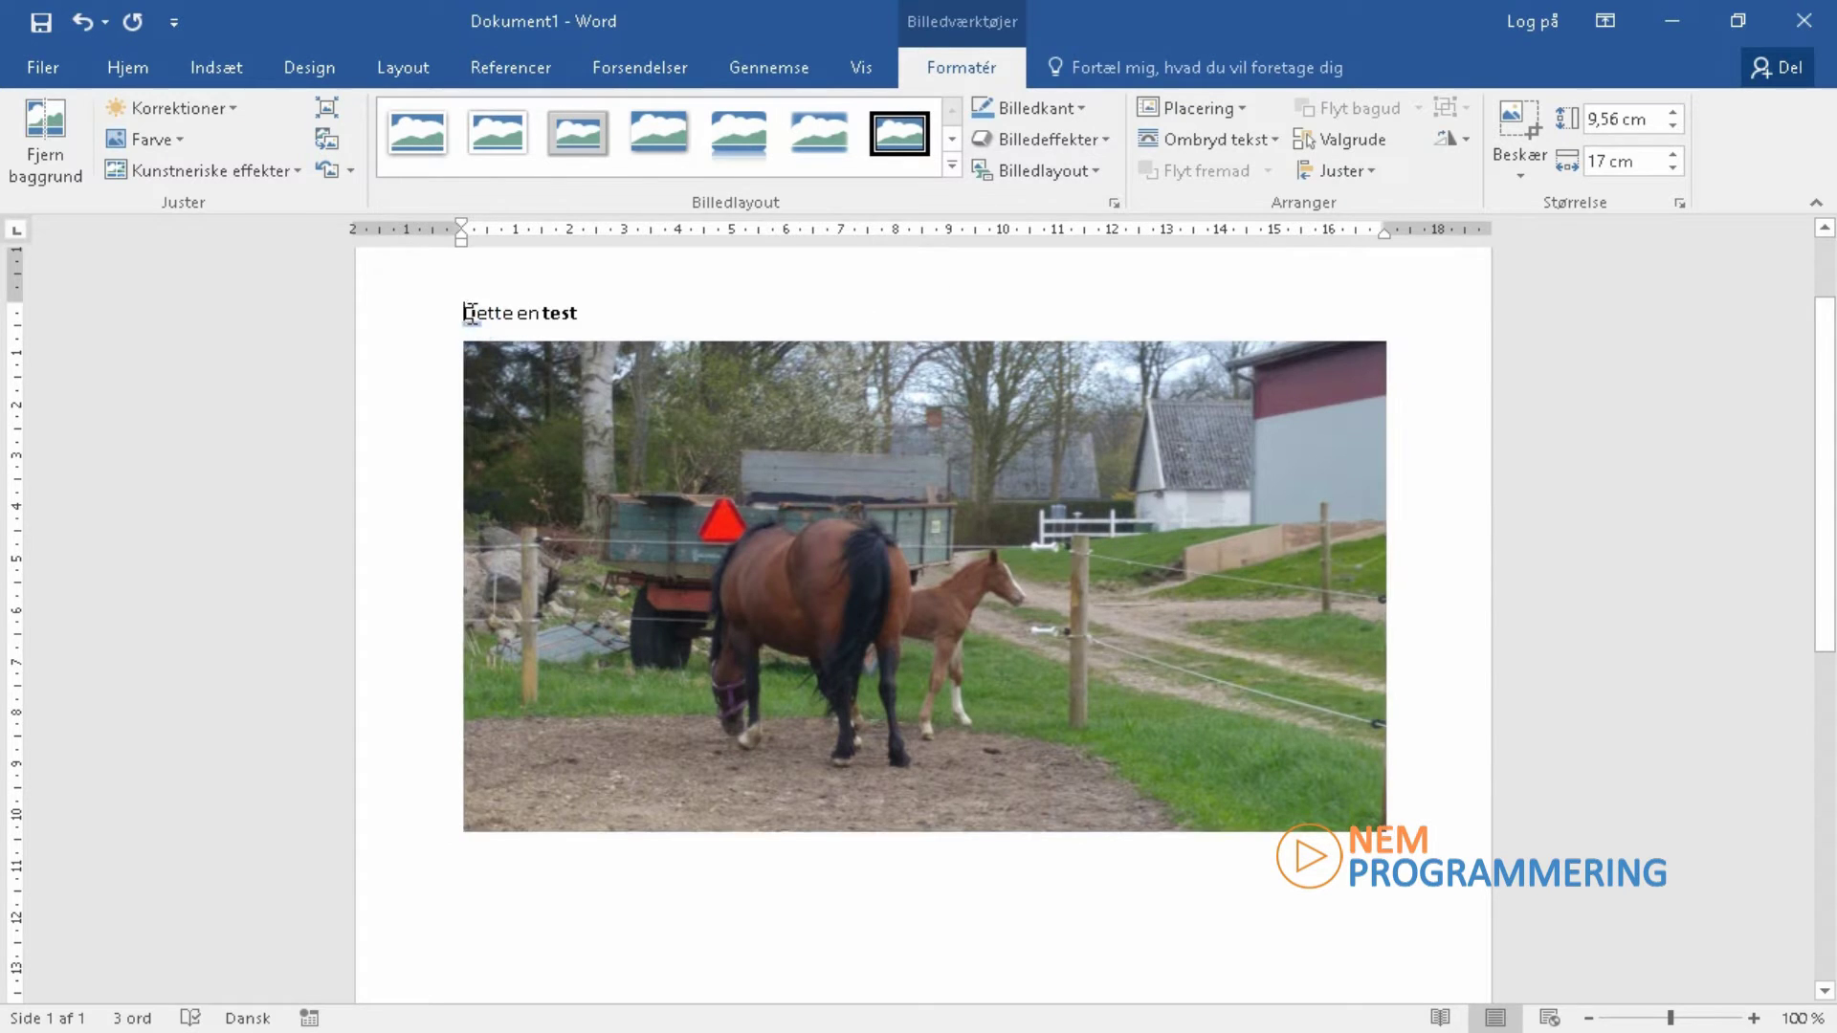
pyautogui.click(453, 314)
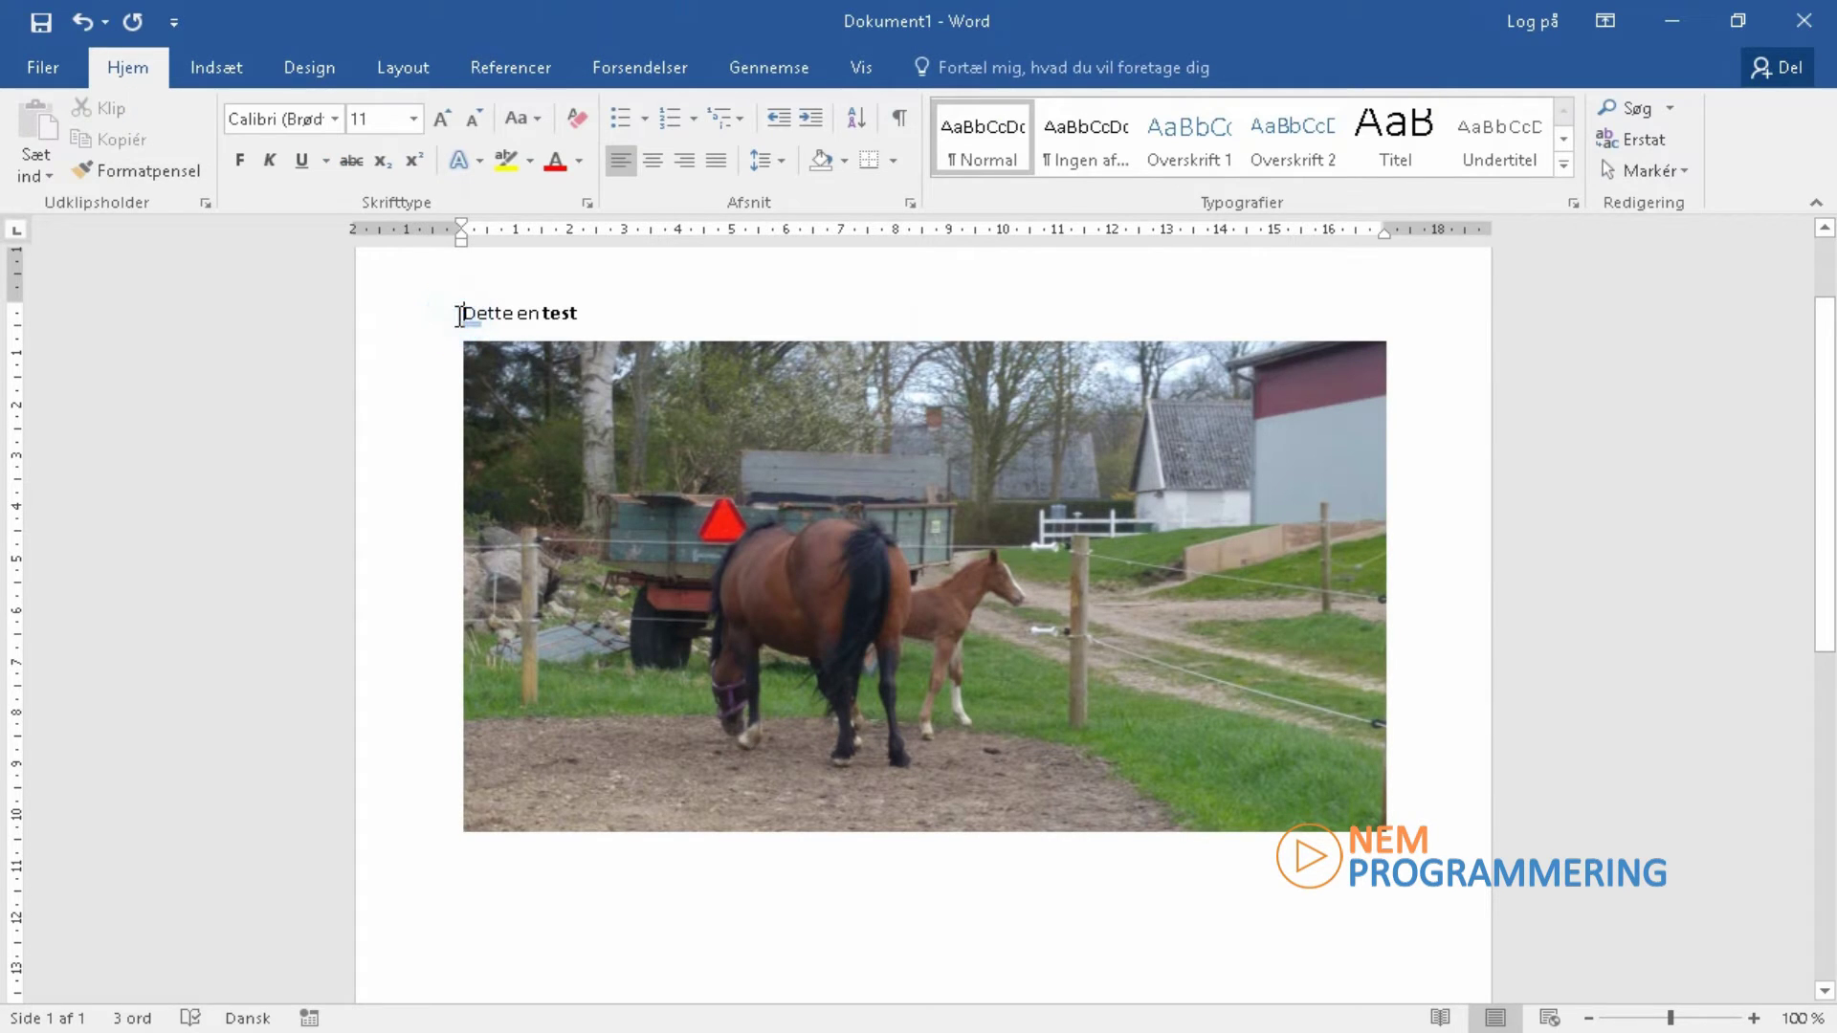
pyautogui.moveTo(458, 315); pyautogui.dragTo(585, 316)
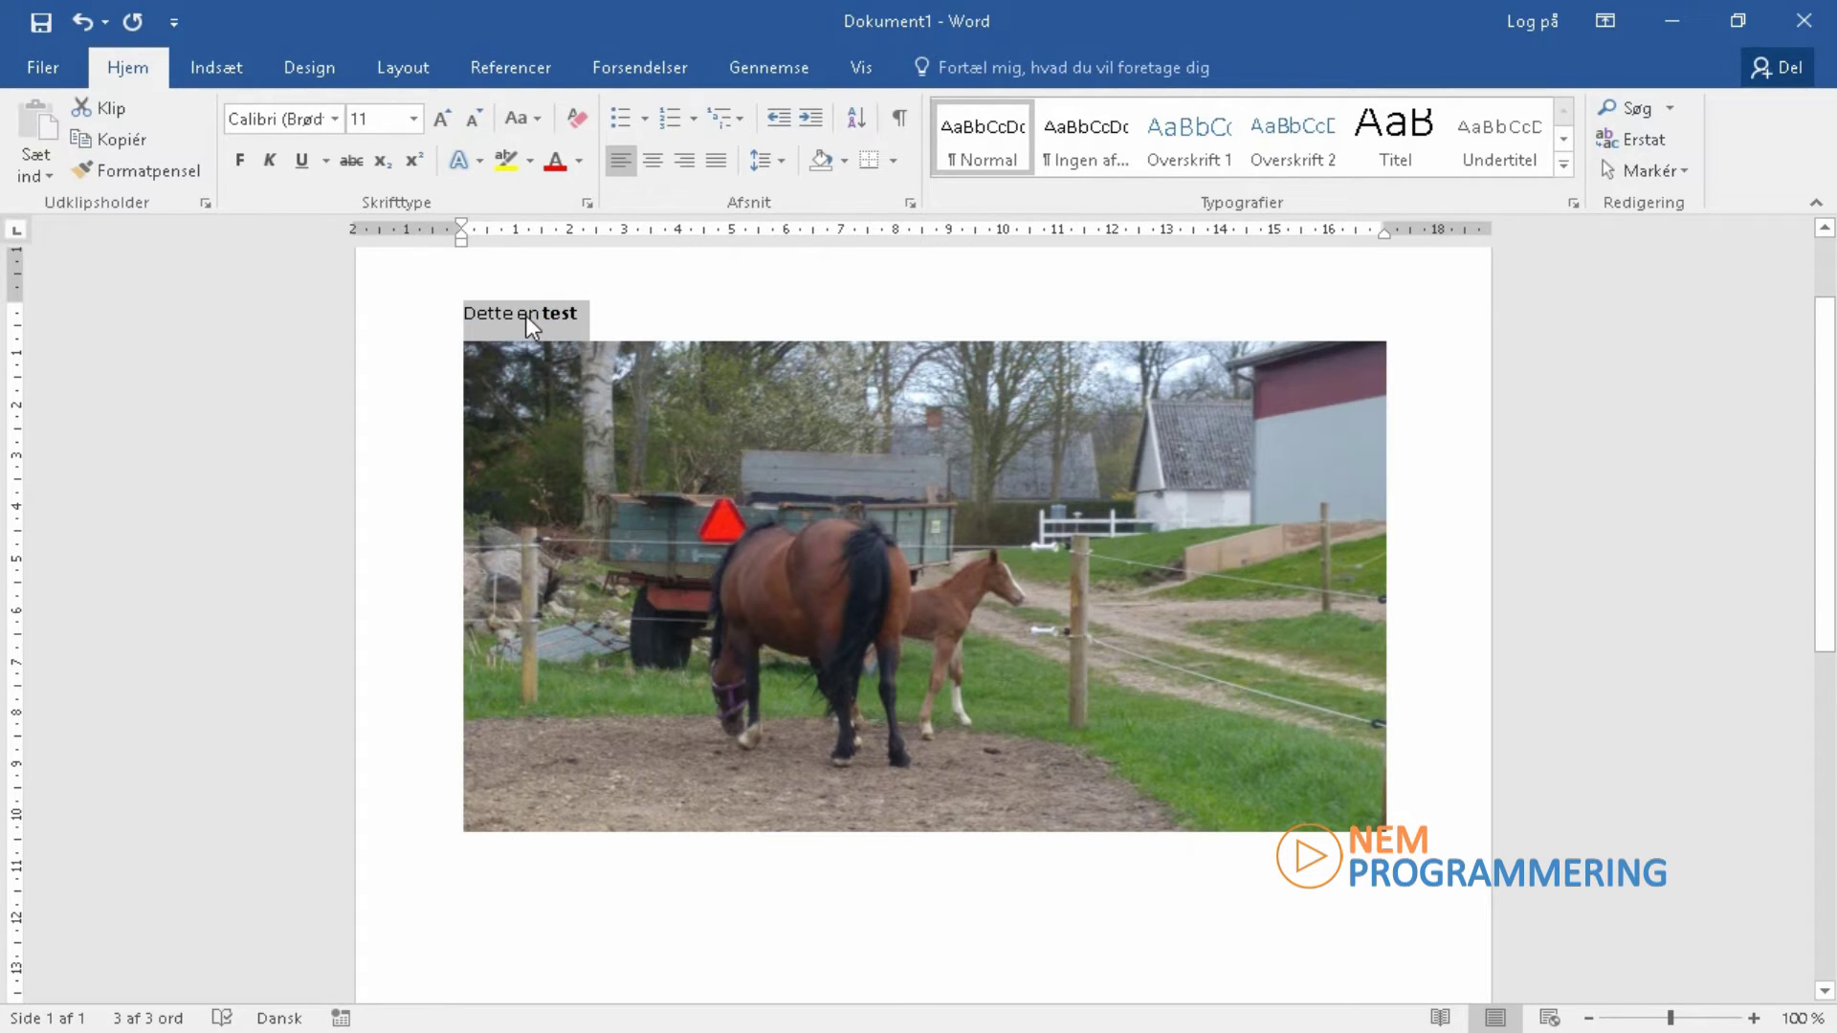
pyautogui.hotkey('ctrl', 'x')
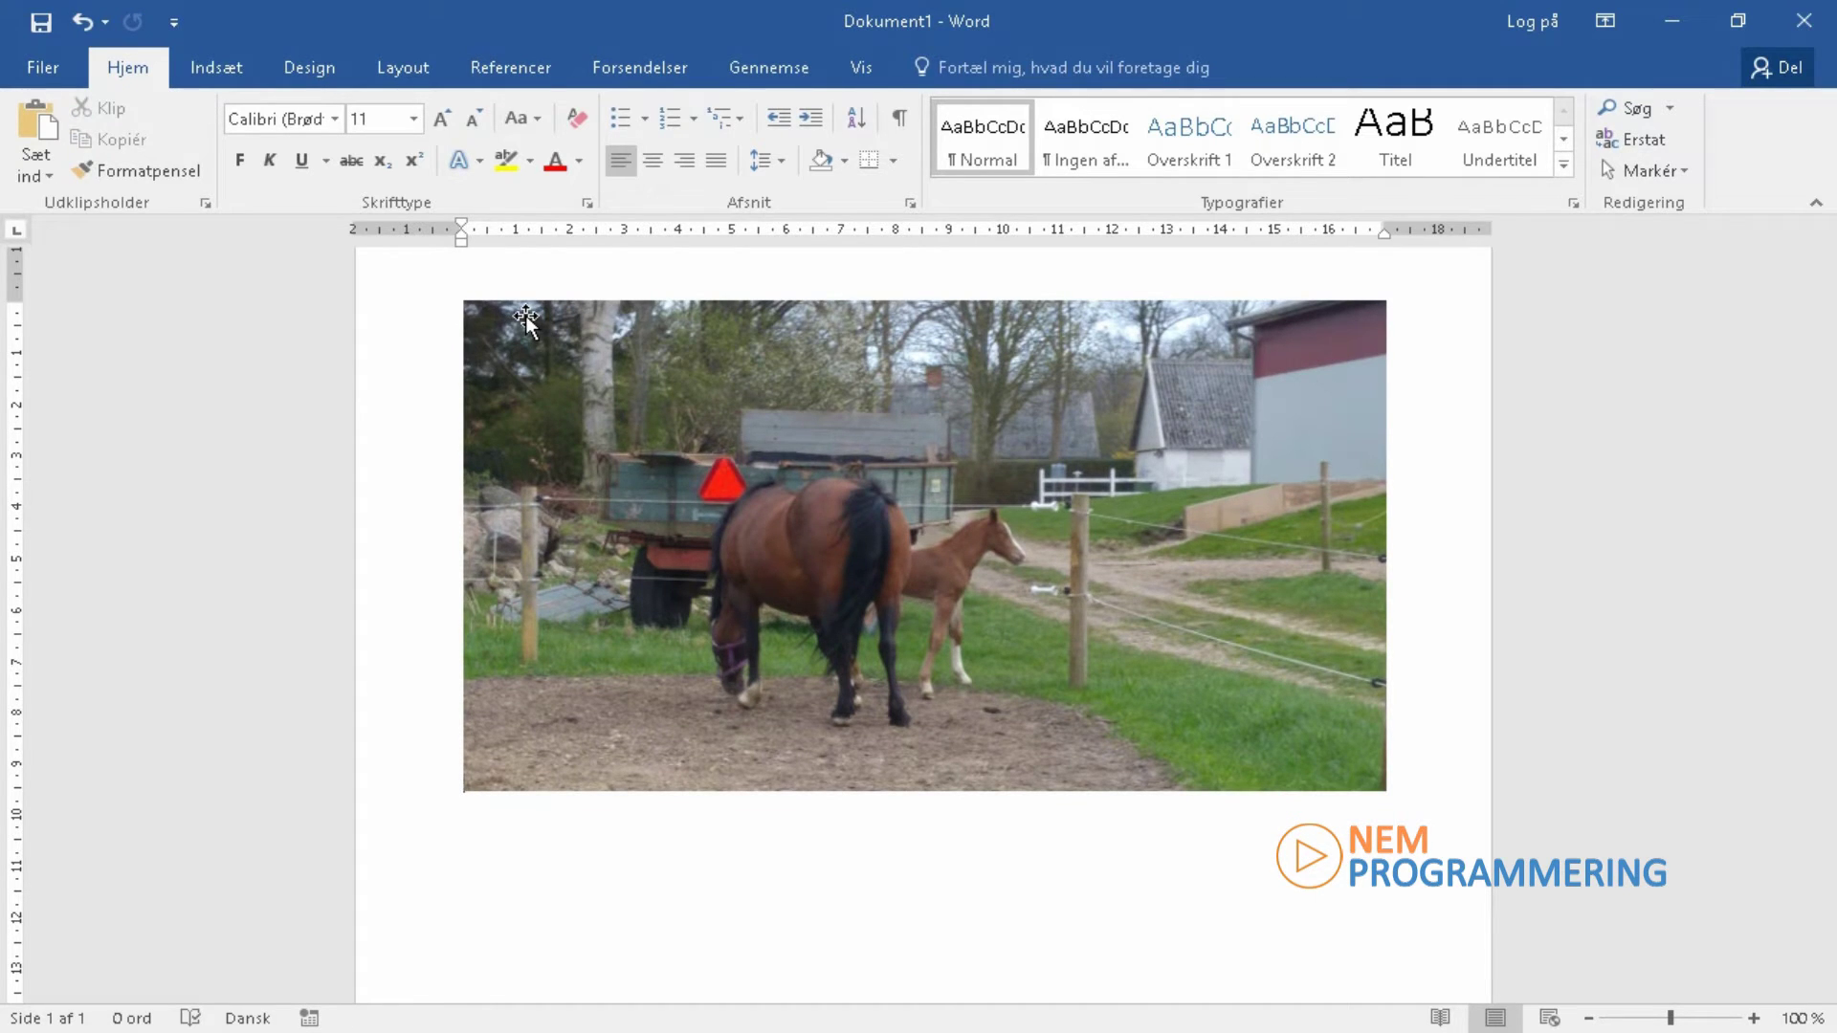
pyautogui.click(1425, 787)
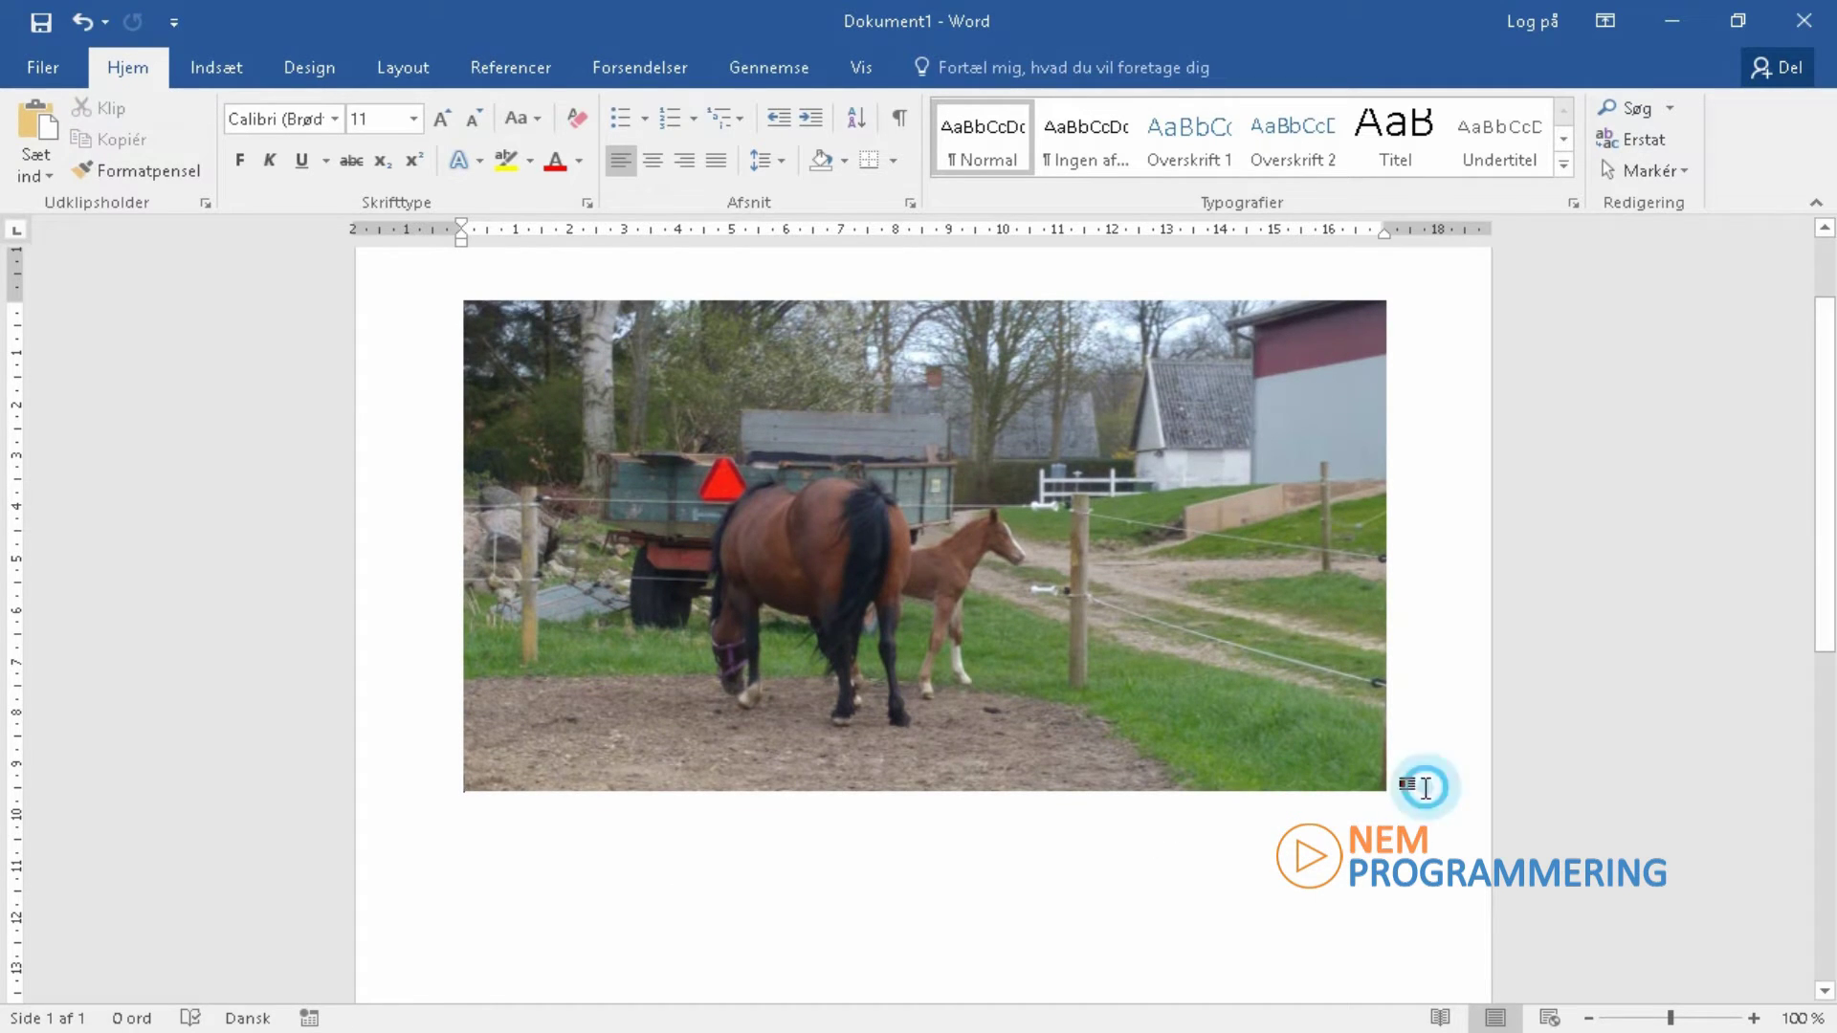
pyautogui.press('Return')
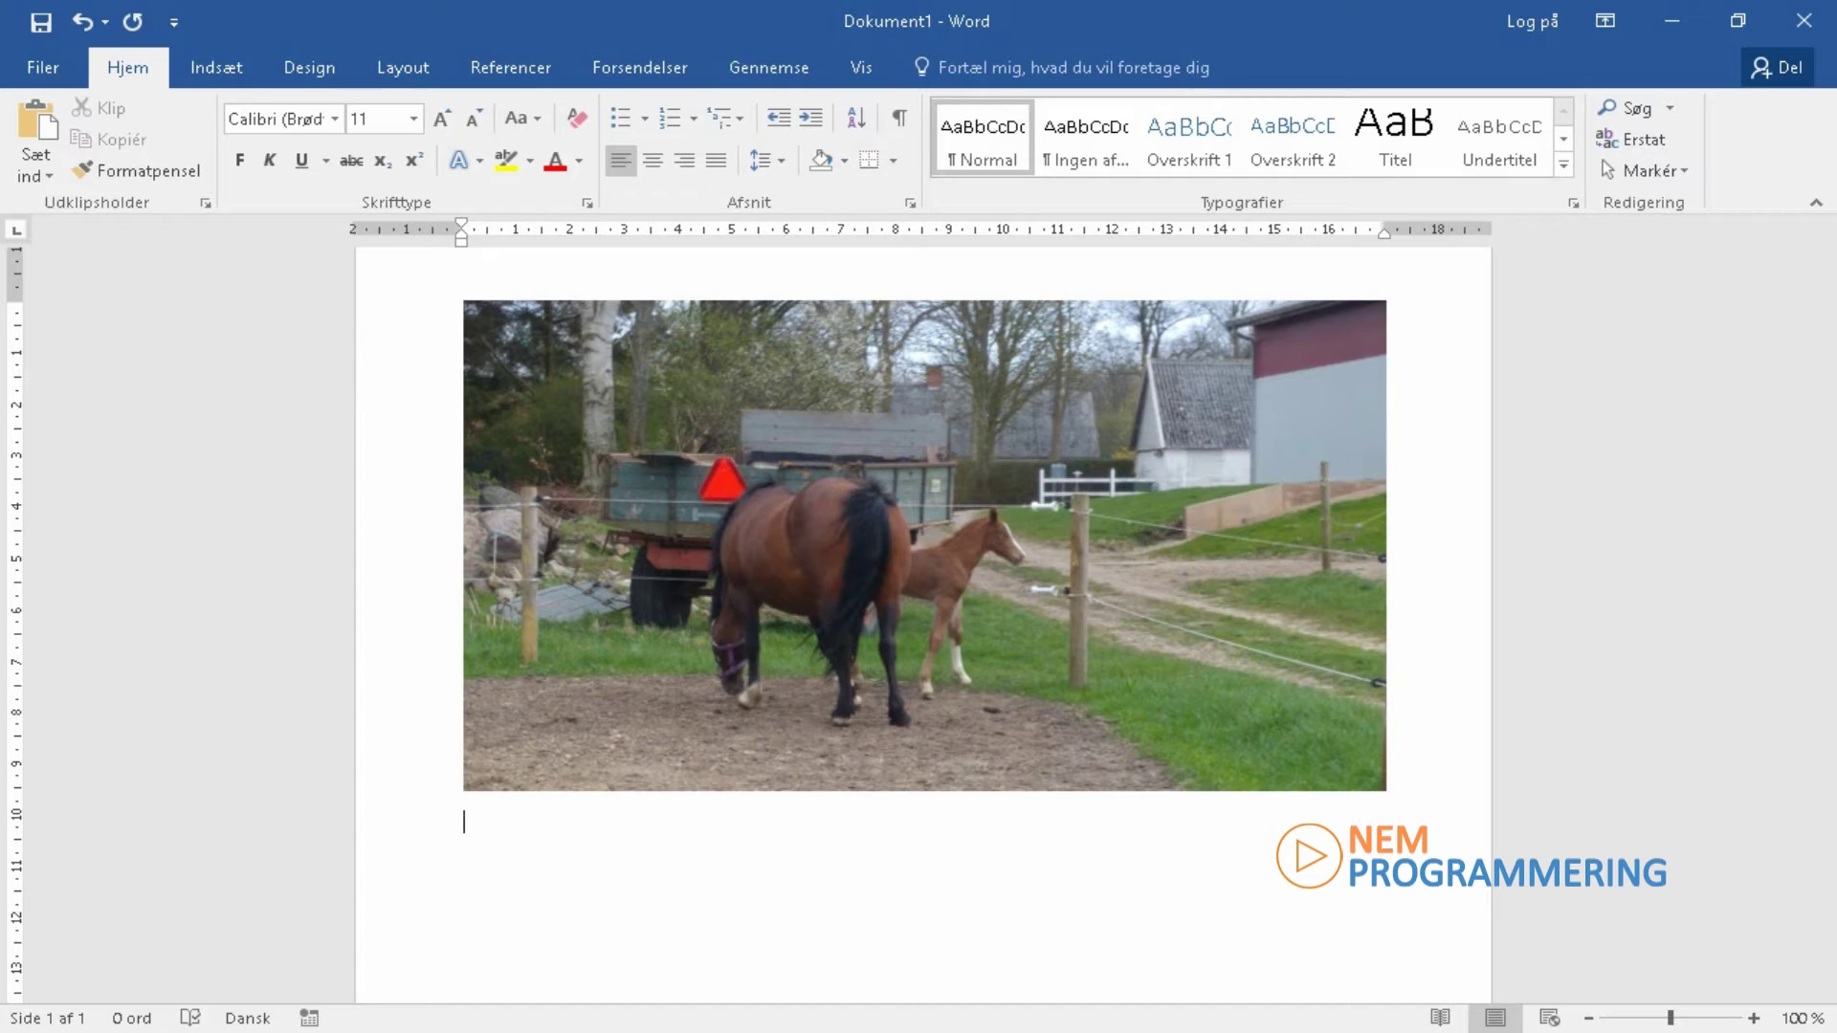
# Paste 'Dette en test' twice on separate lines below the horse photo.
pyautogui.hotkey('ctrl', 'v')
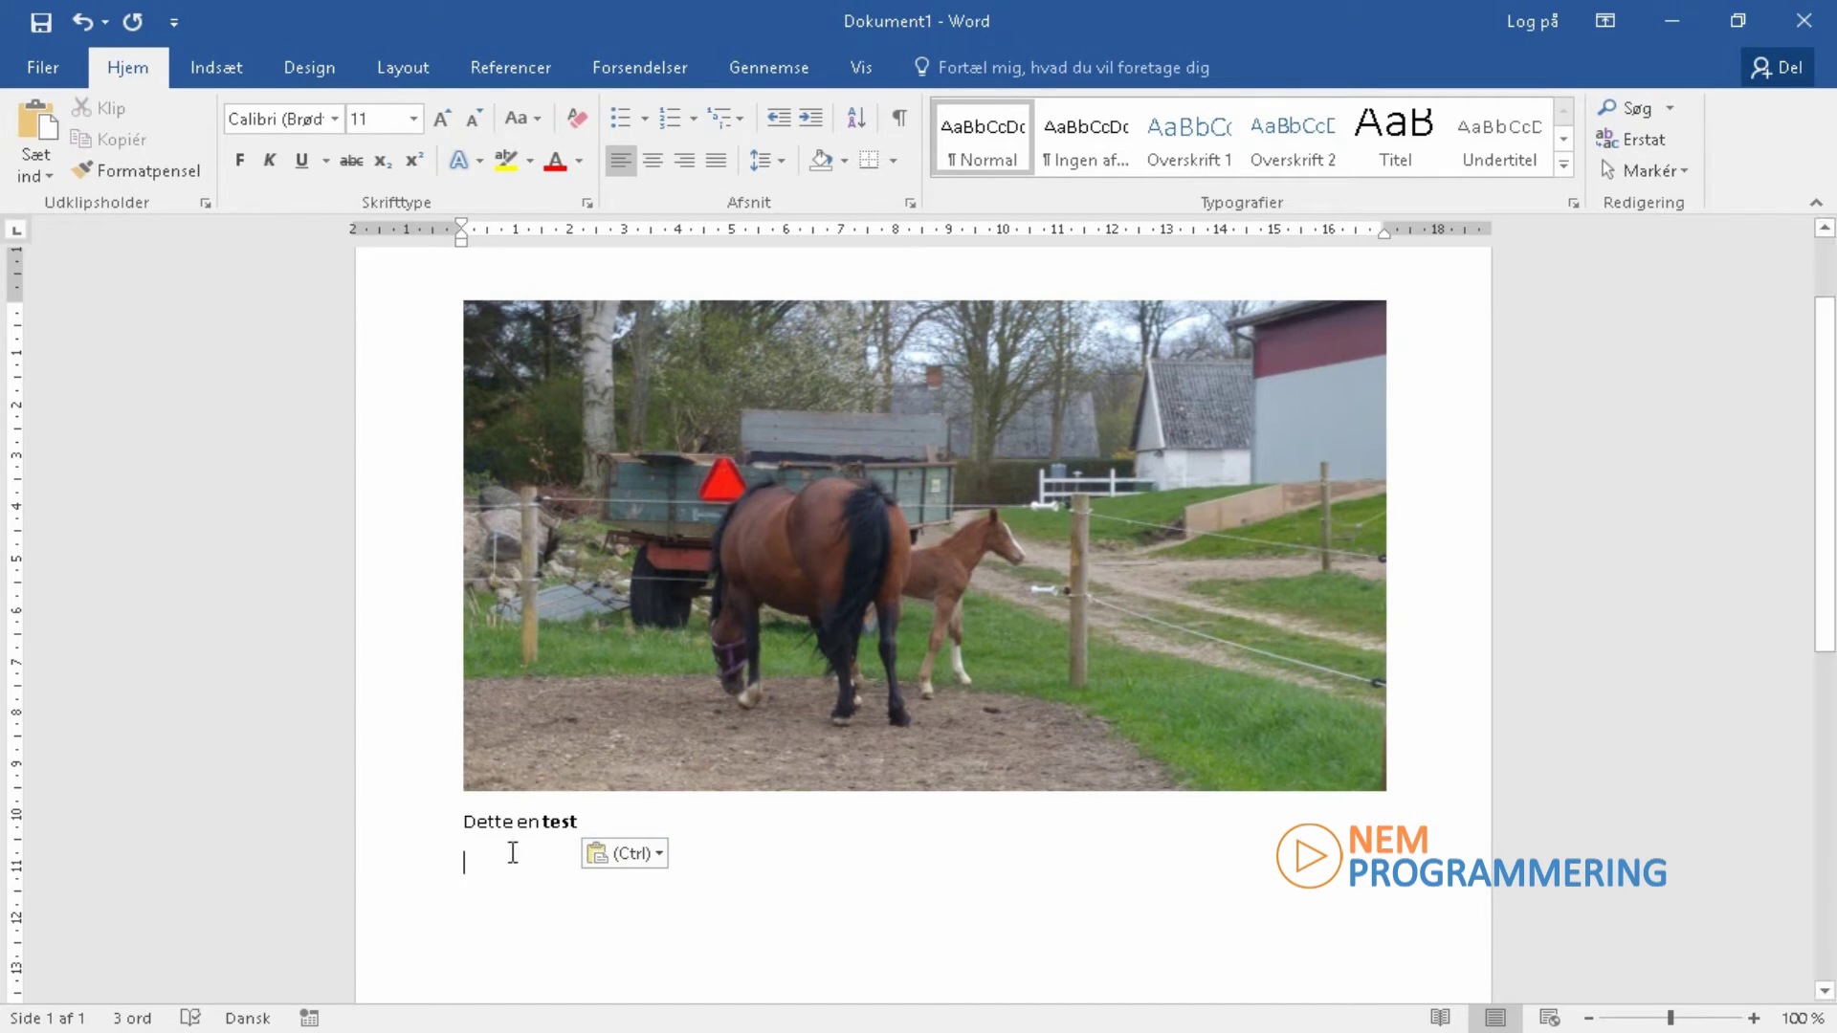
pyautogui.click(463, 822)
pyautogui.moveTo(463, 822); pyautogui.dragTo(600, 817)
pyautogui.hotkey('ctrl', 'c')
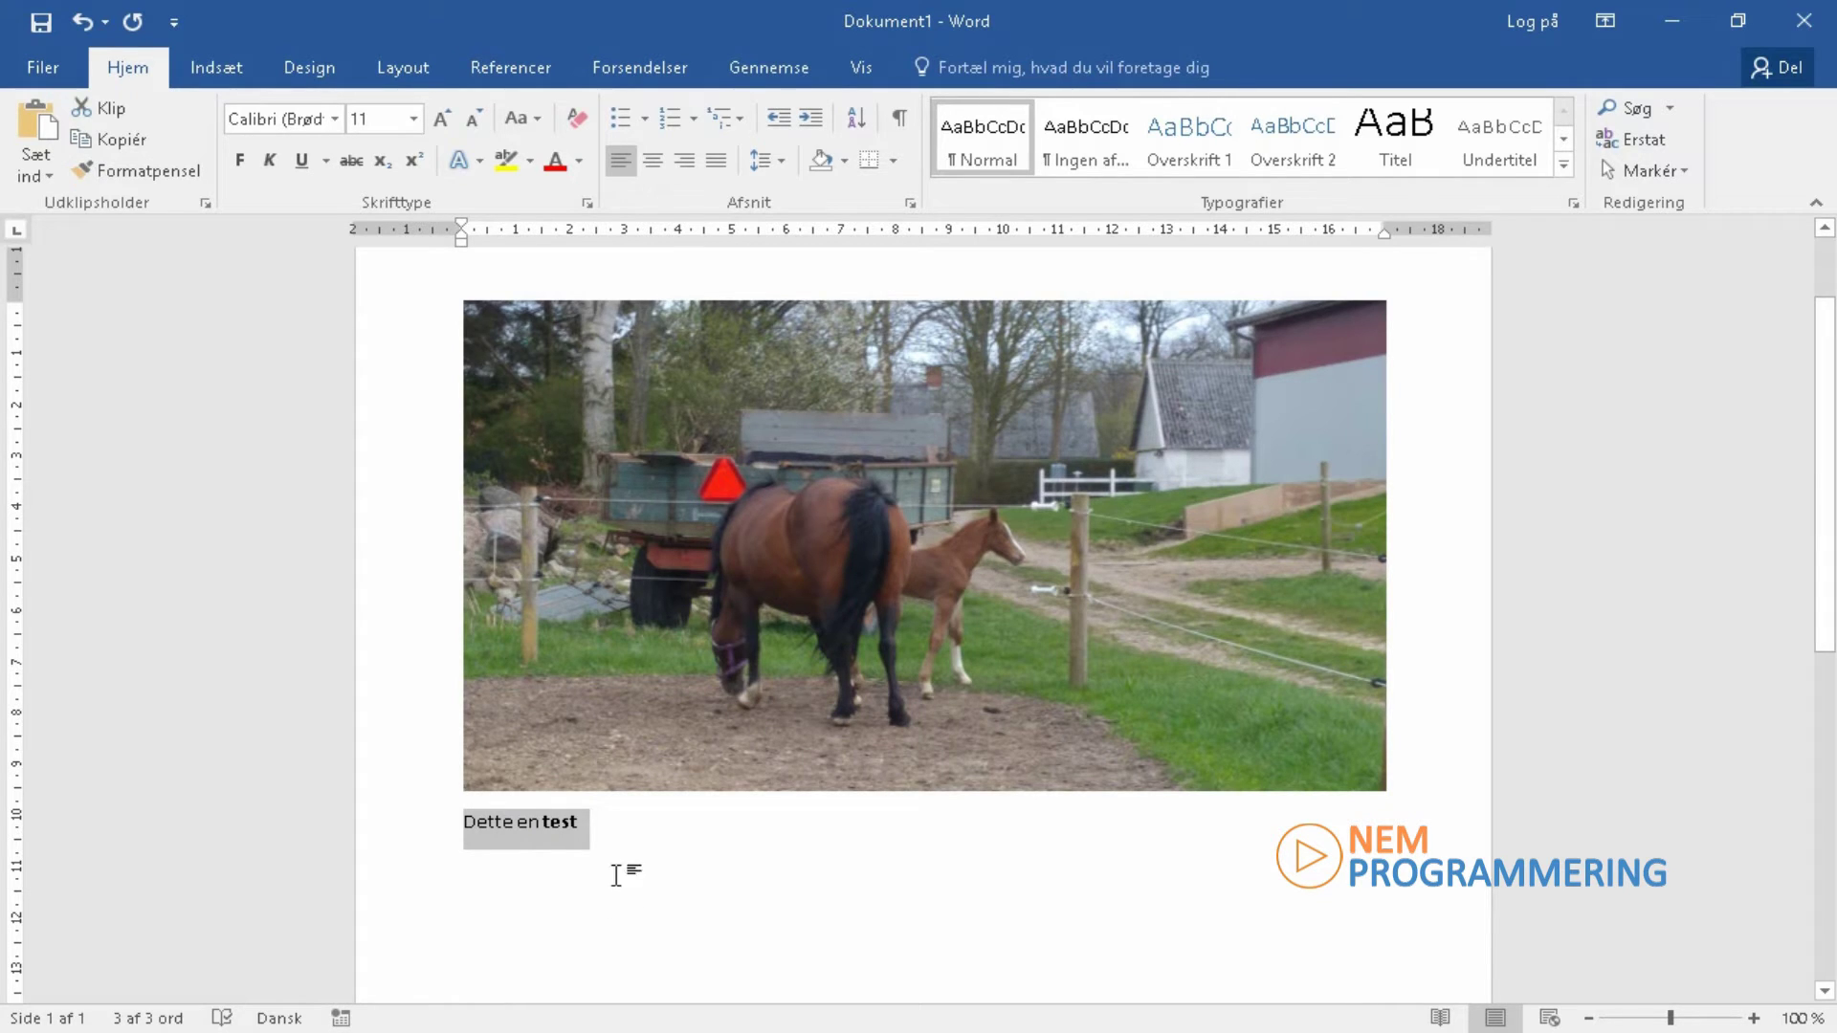
pyautogui.click(616, 861)
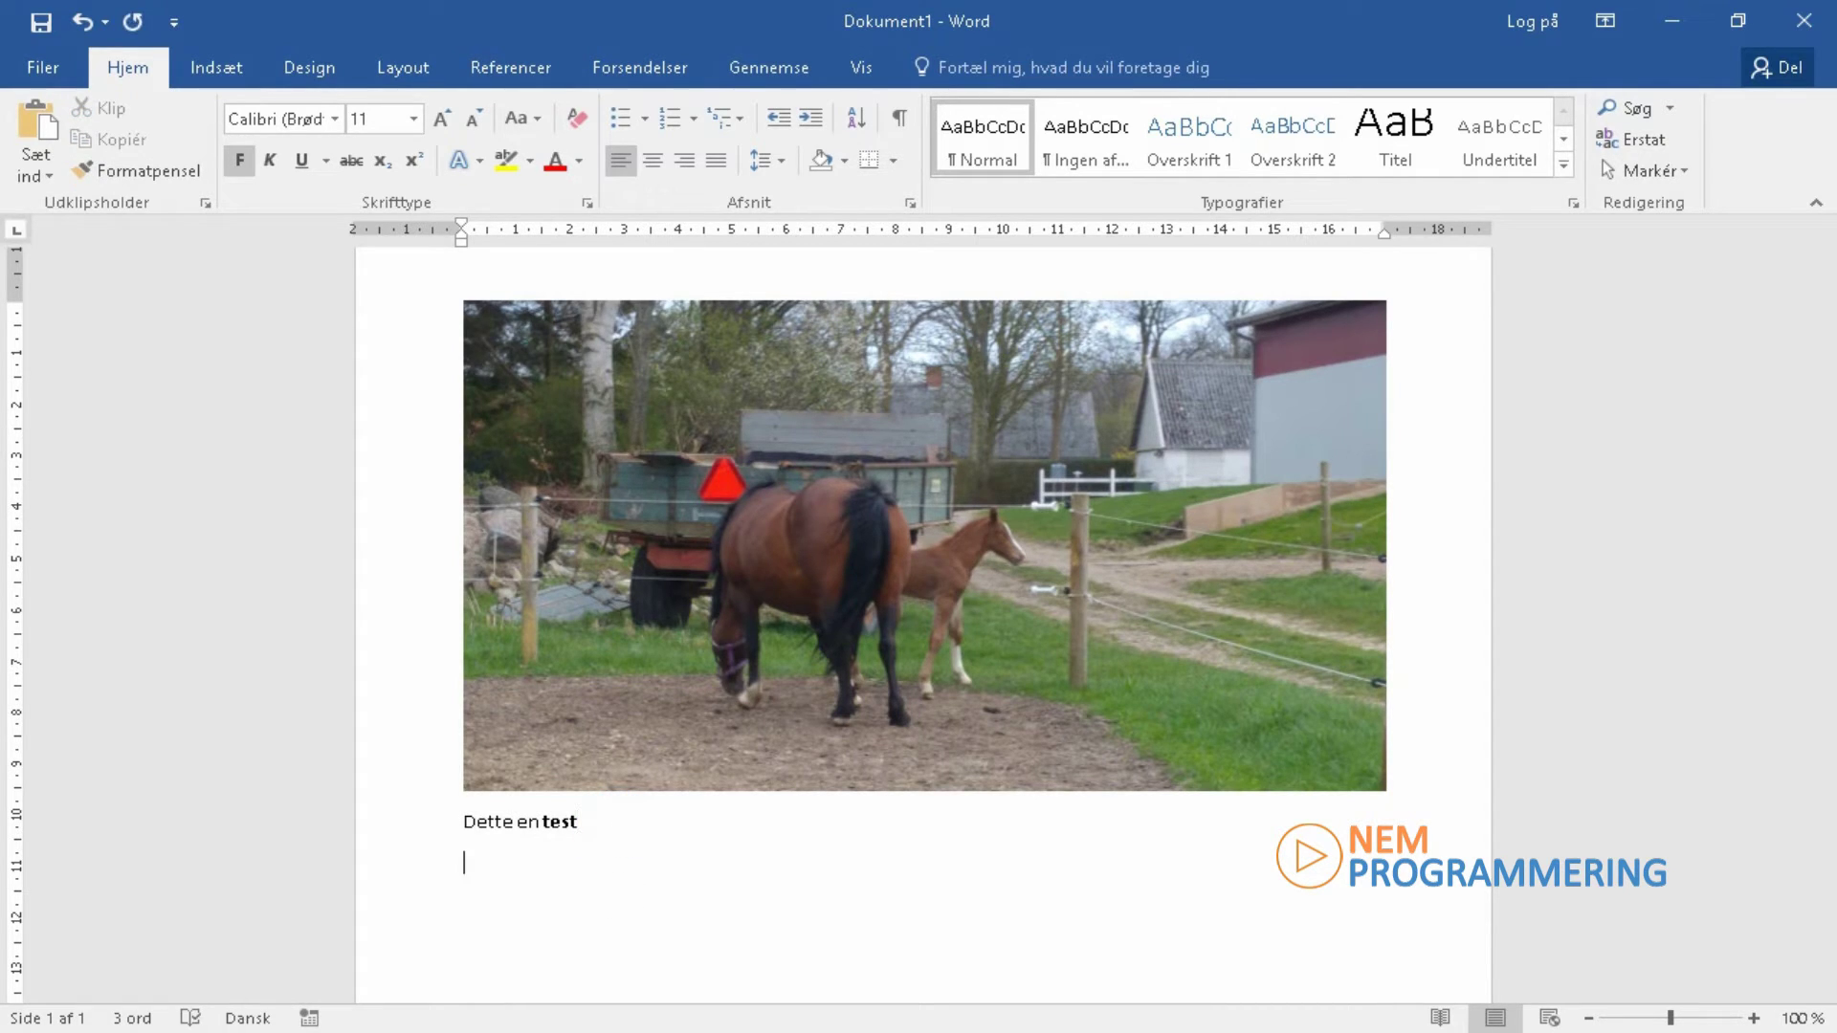
pyautogui.hotkey('ctrl', 'v')
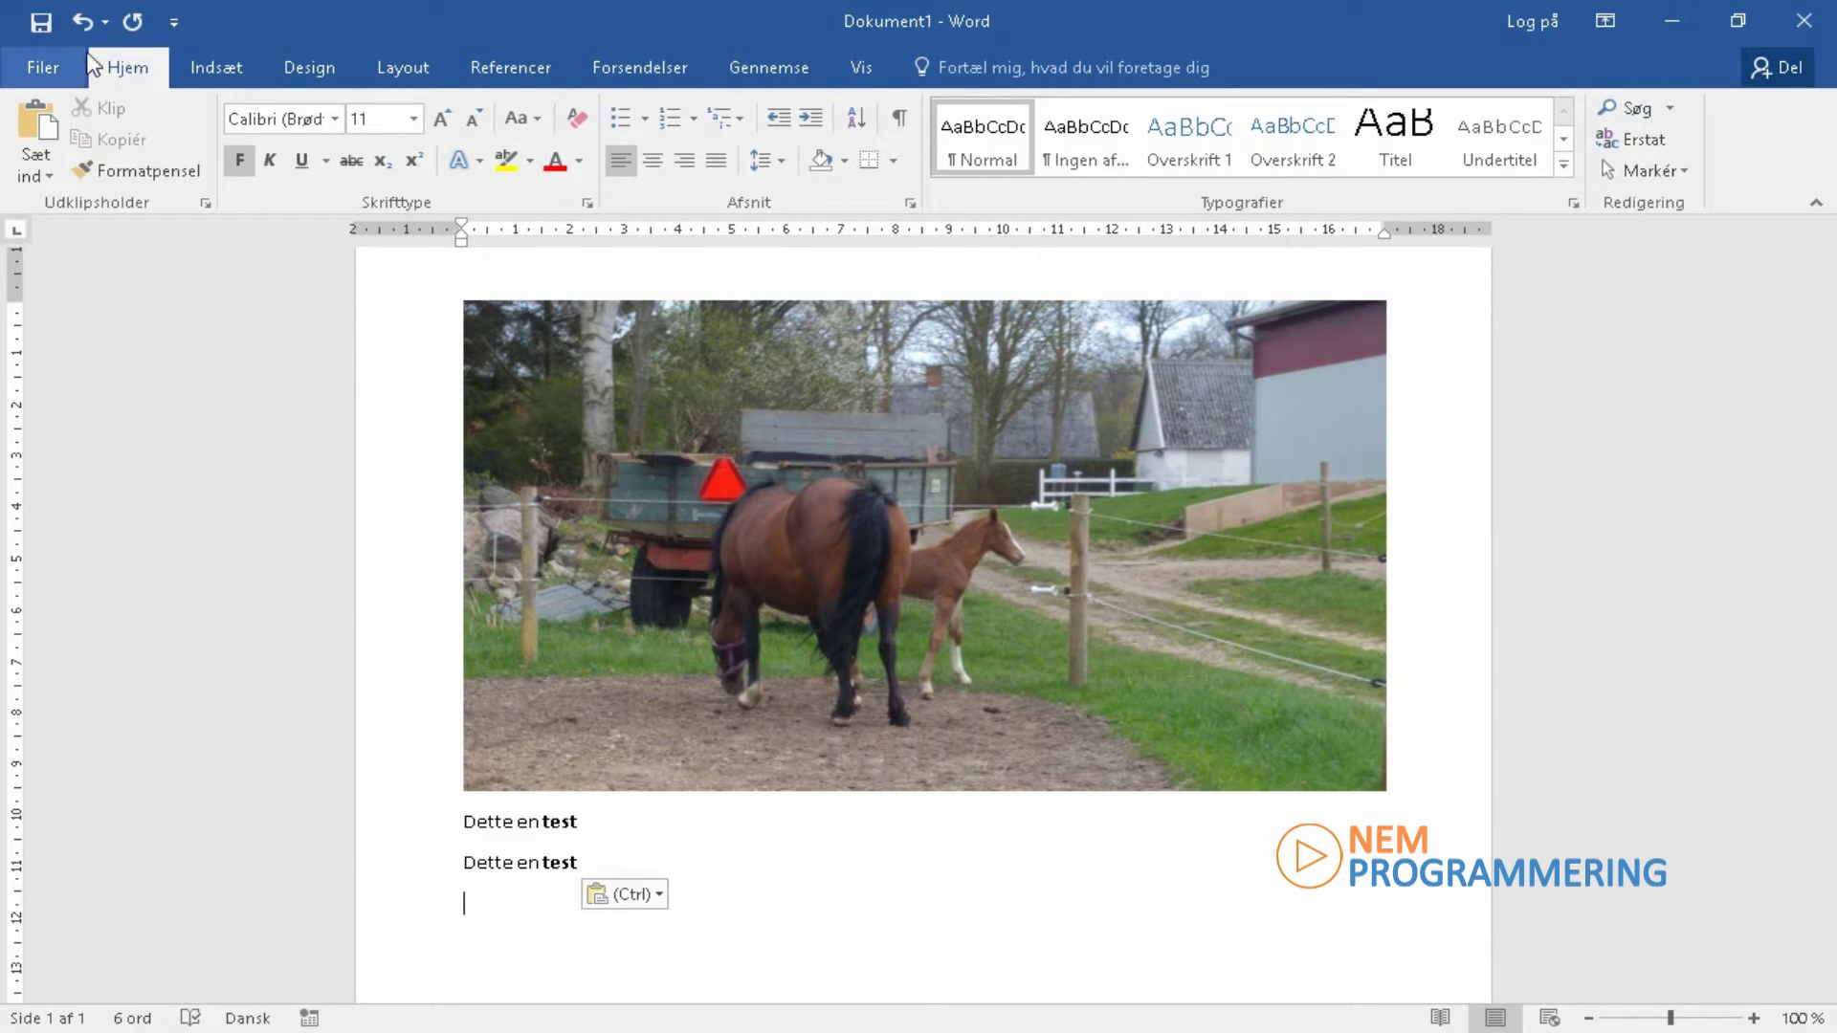
# Show the Clipboard pane, cut the horse photo, re-paste it, and add a line below line two.
pyautogui.click(206, 204)
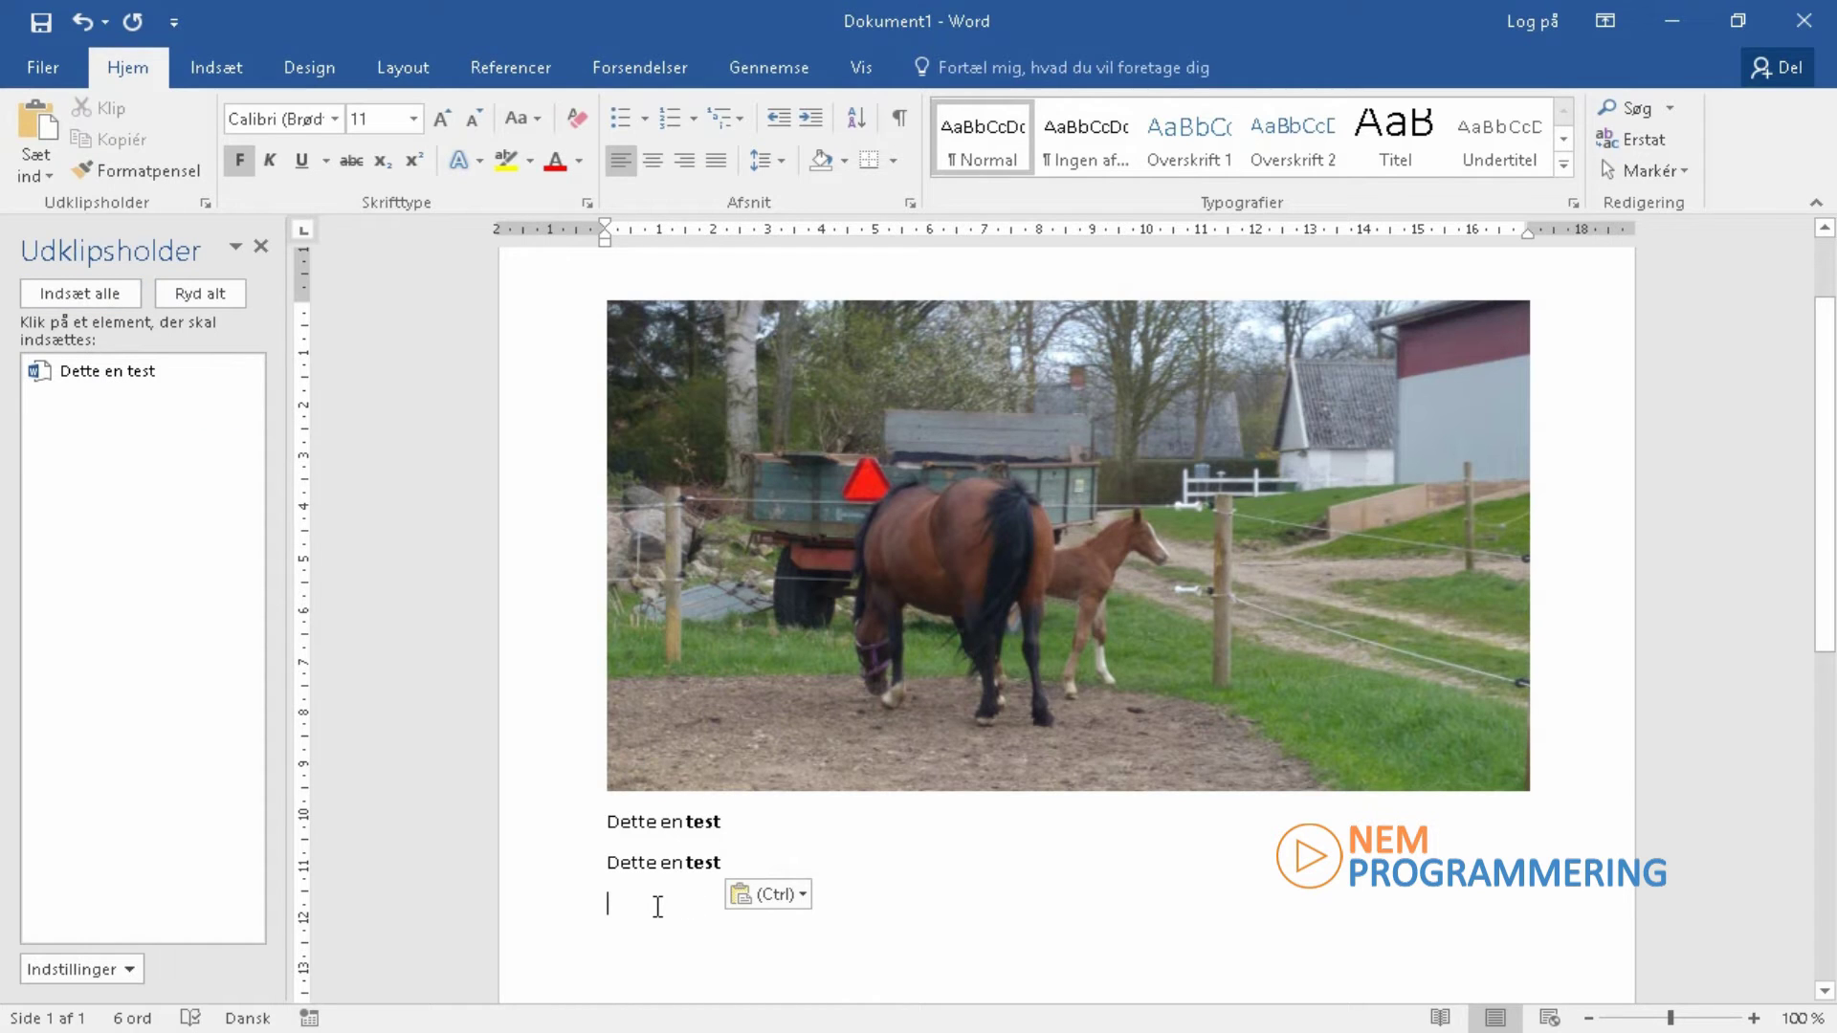
pyautogui.click(856, 675)
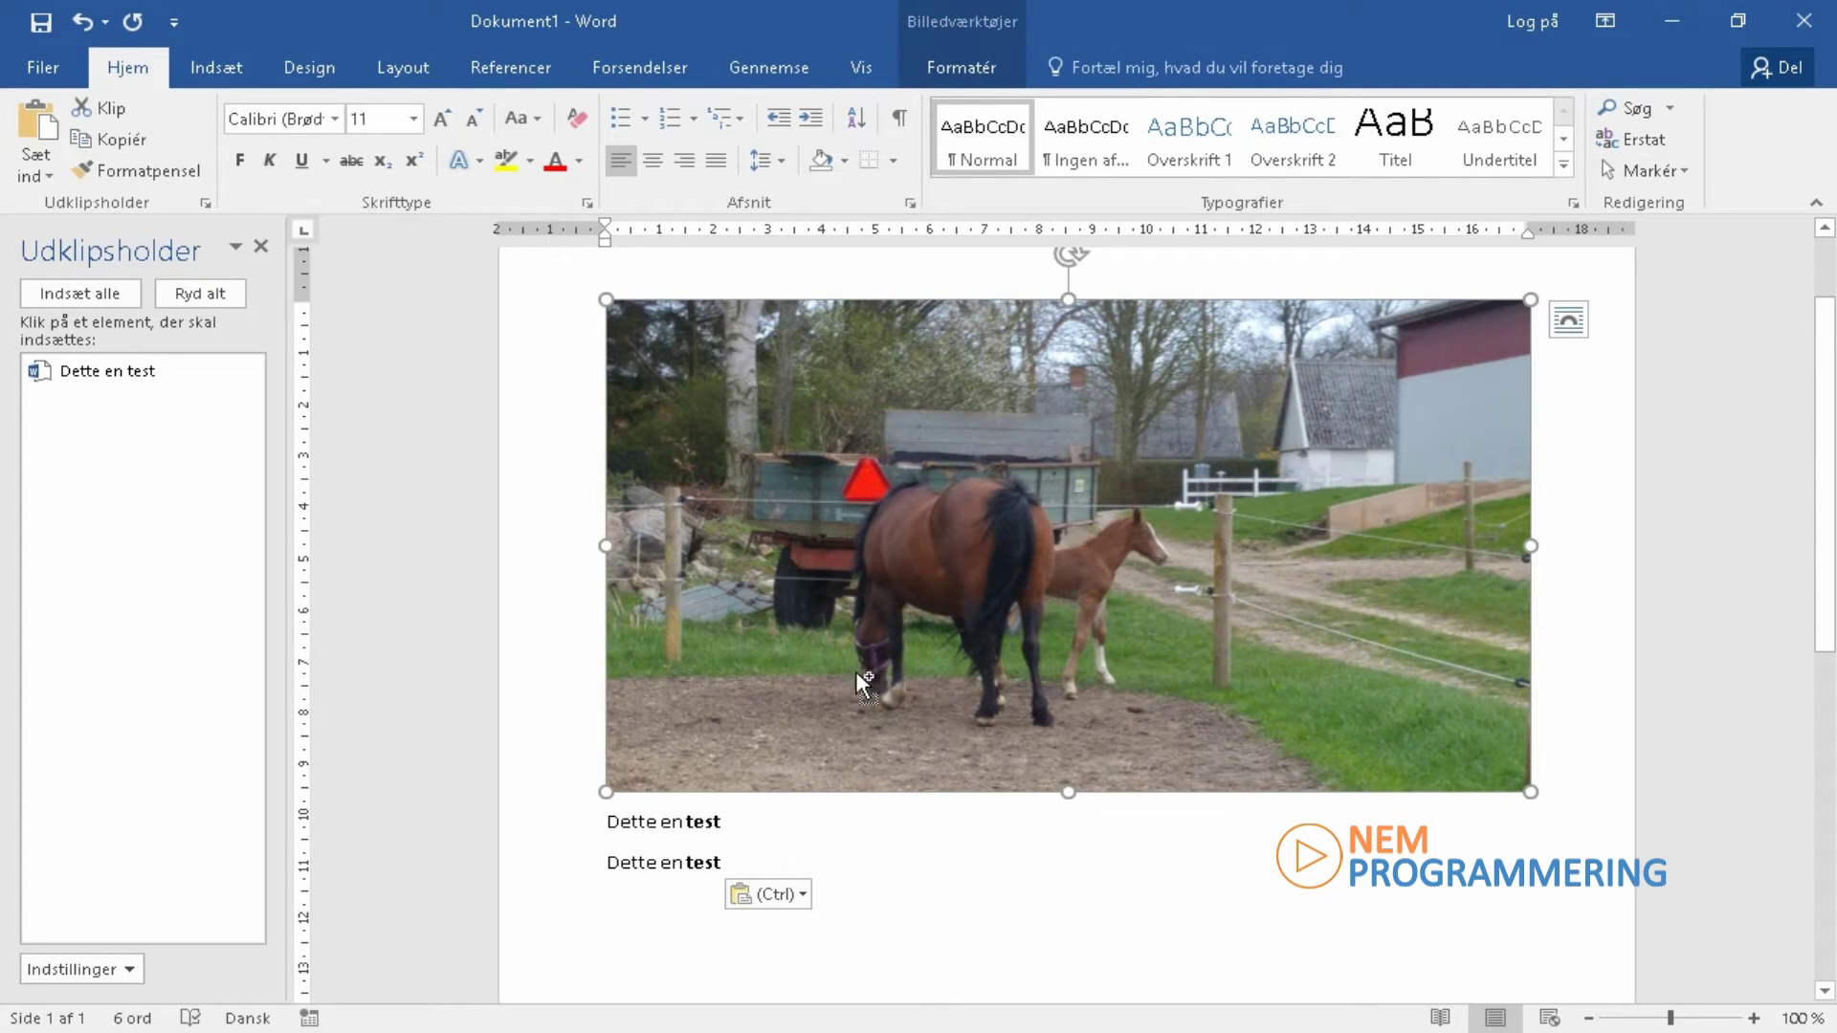
pyautogui.press('Delete')
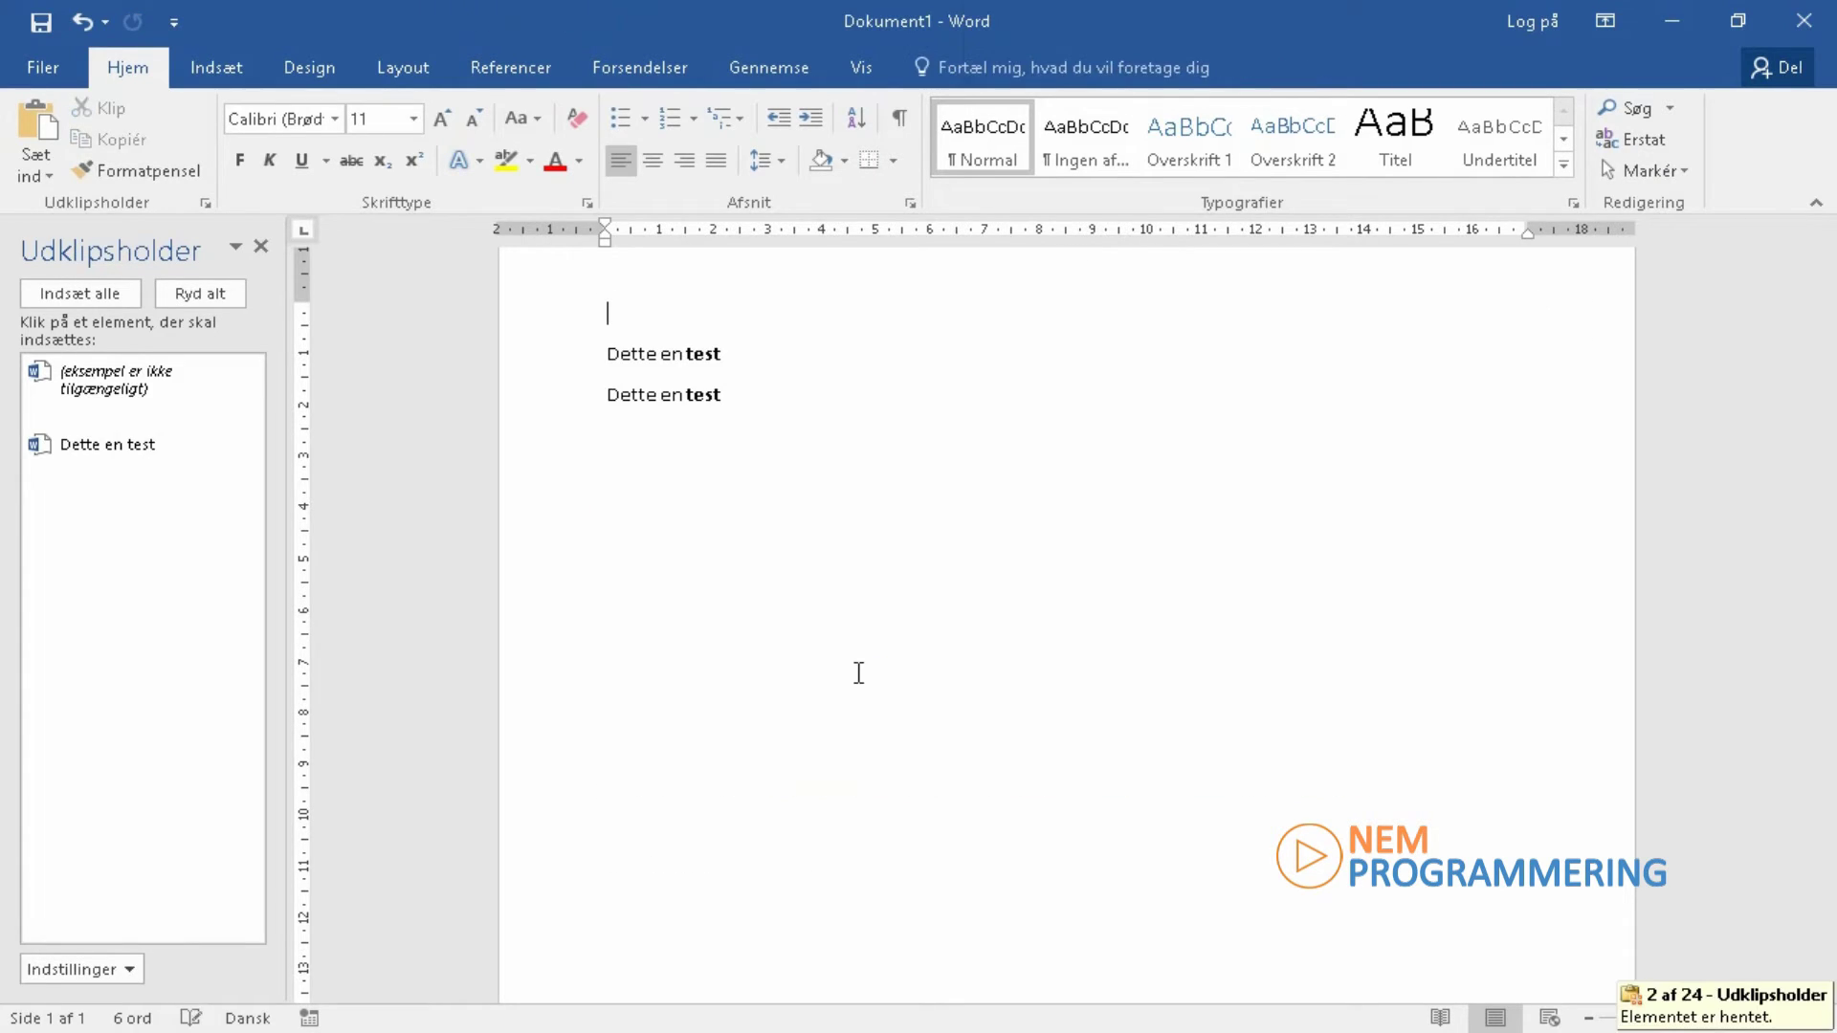
pyautogui.click(90, 392)
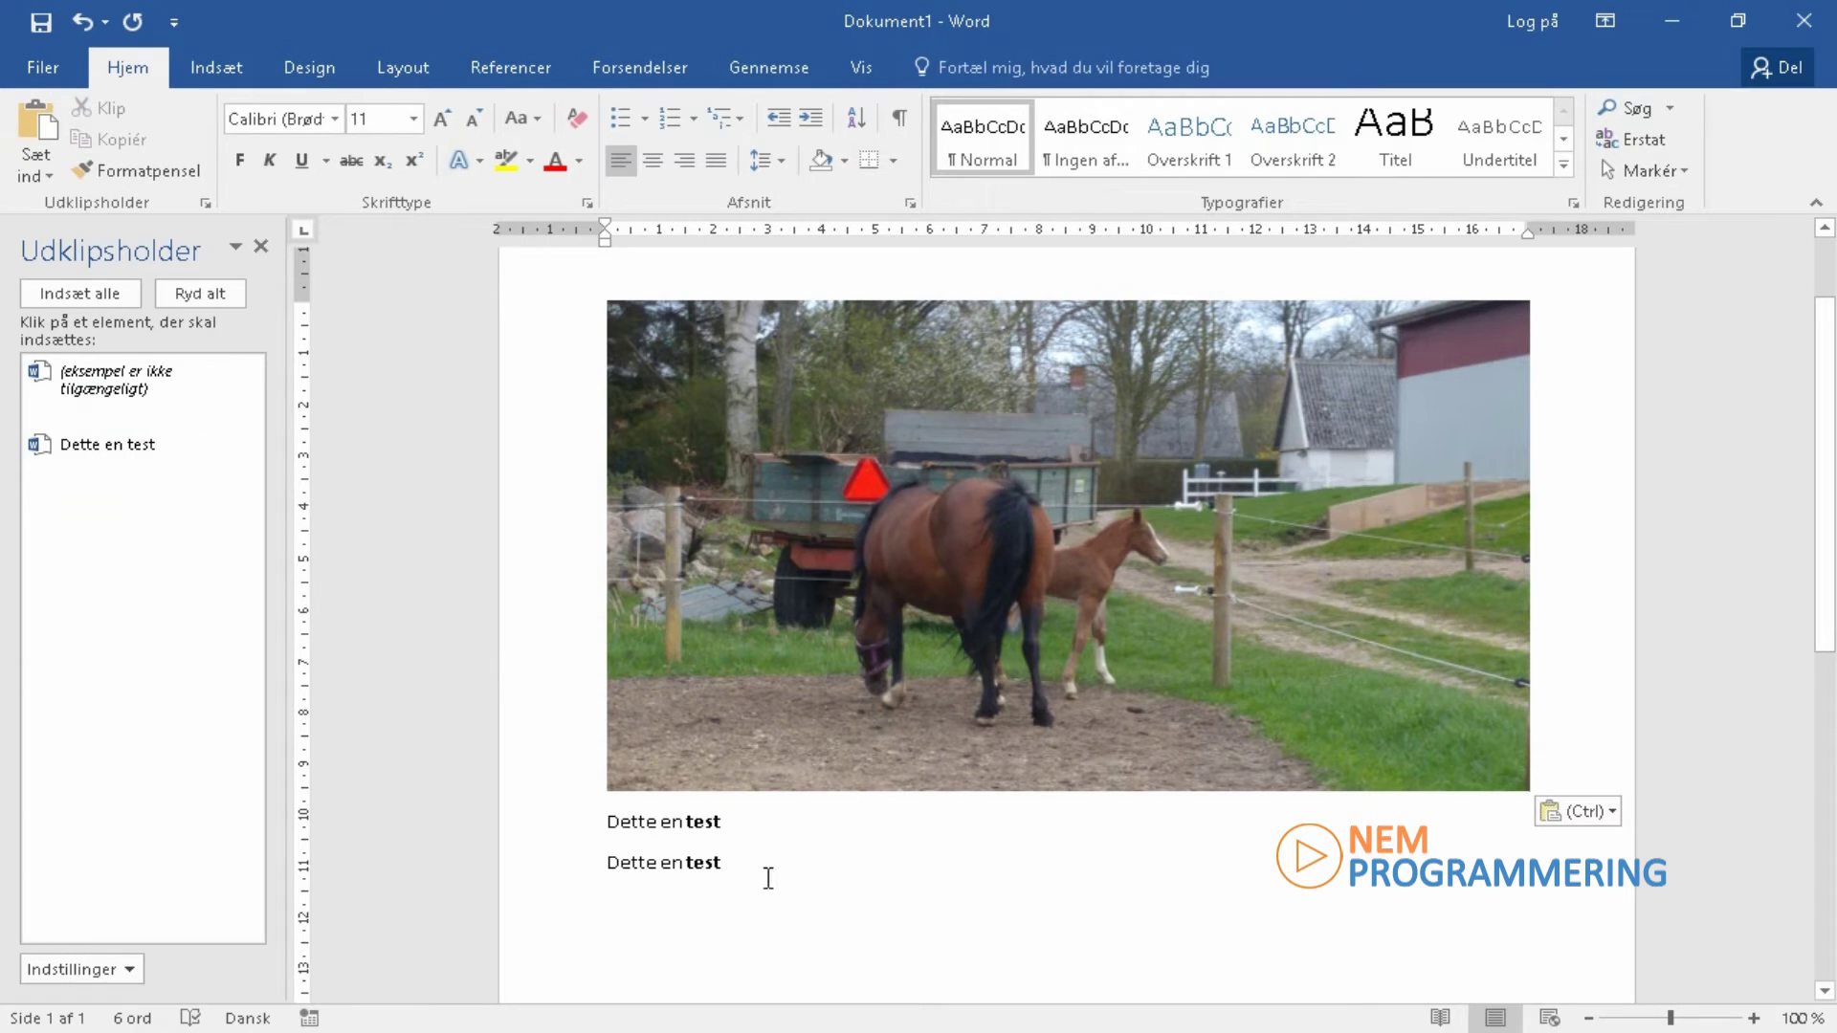
pyautogui.click(733, 877)
pyautogui.press('Return')
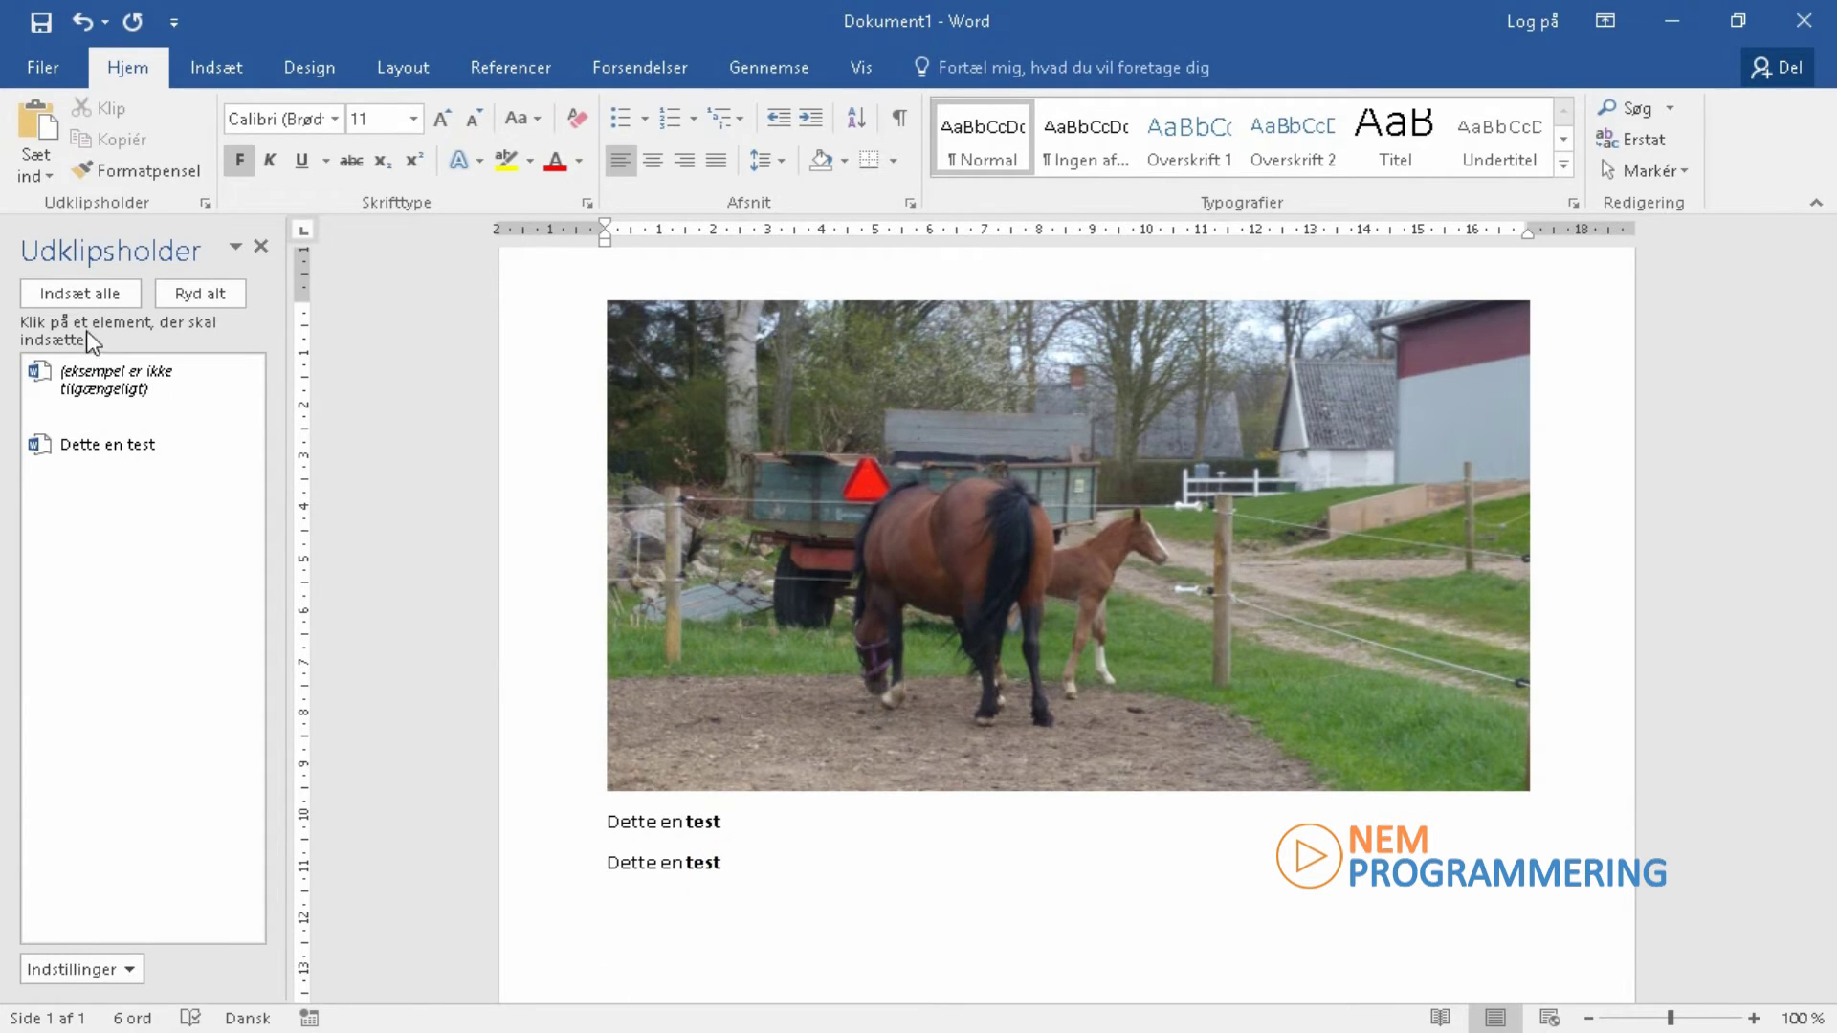
# Paste all clipboard items, then type 'Endnu en test' on a new line and copy it.
pyautogui.click(76, 294)
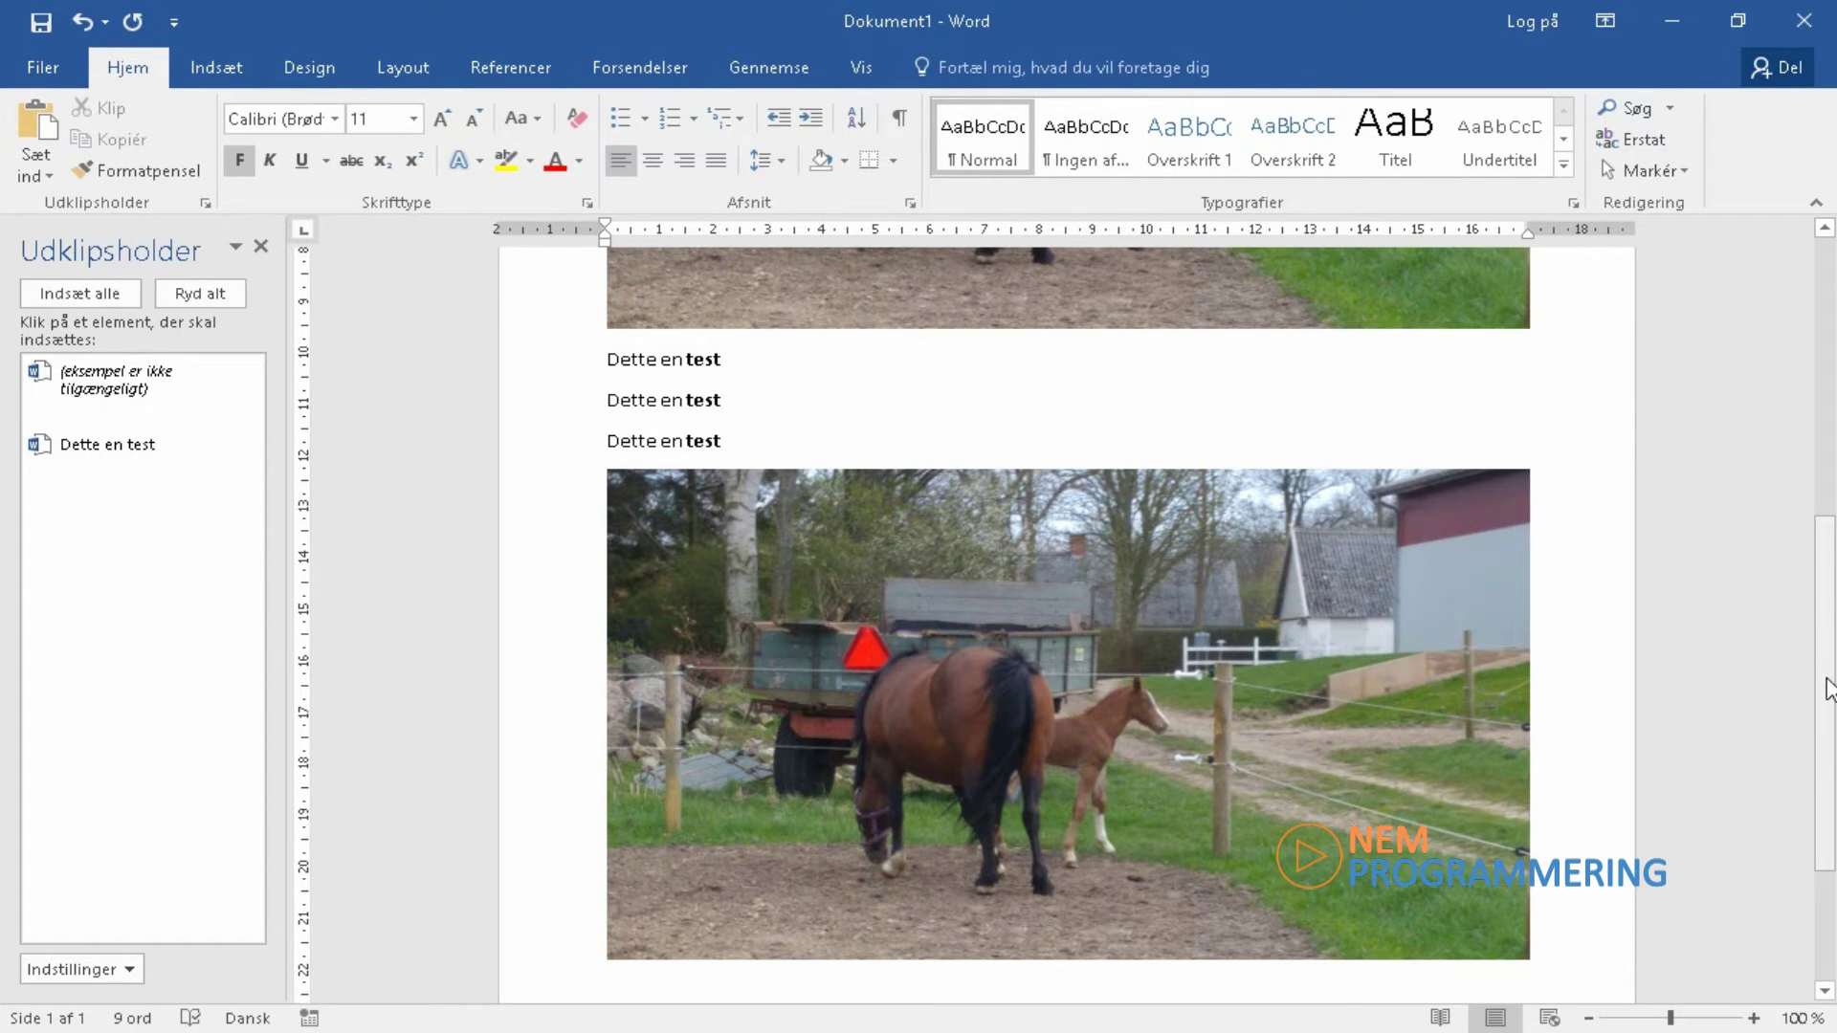
pyautogui.scroll(4, 1827, 689)
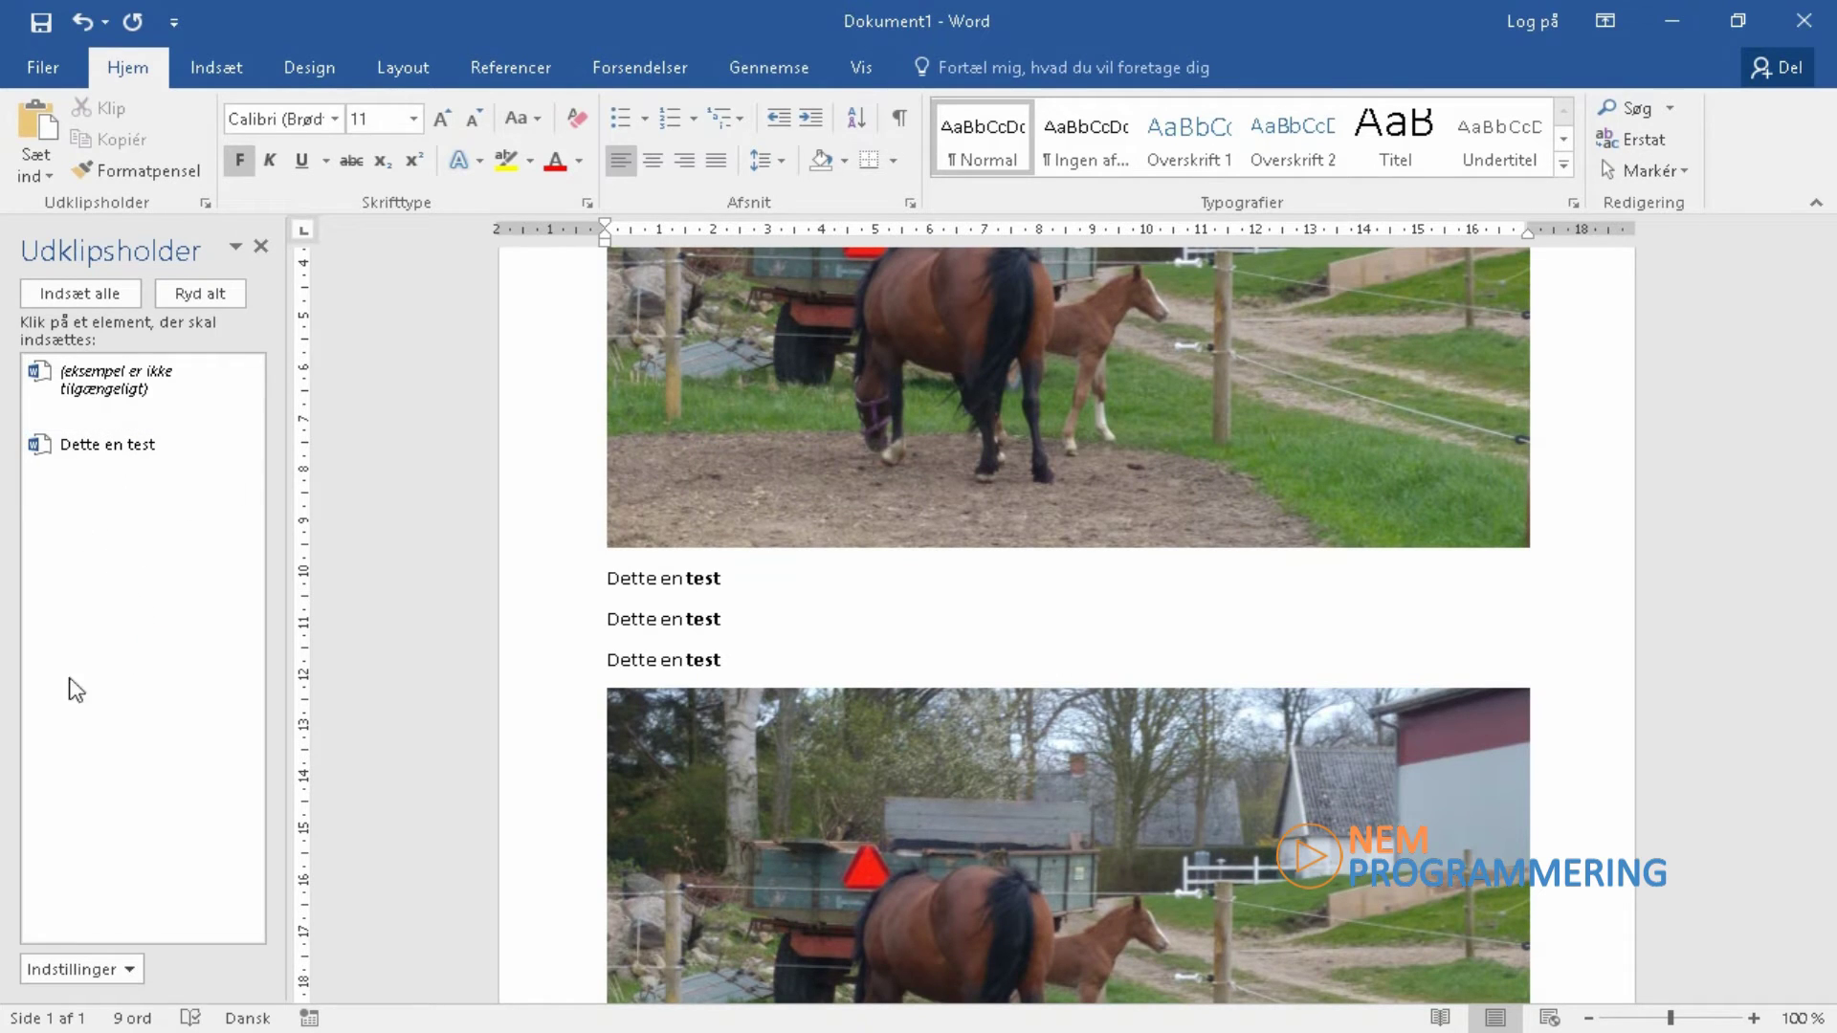
pyautogui.click(71, 387)
pyautogui.write('Endn')
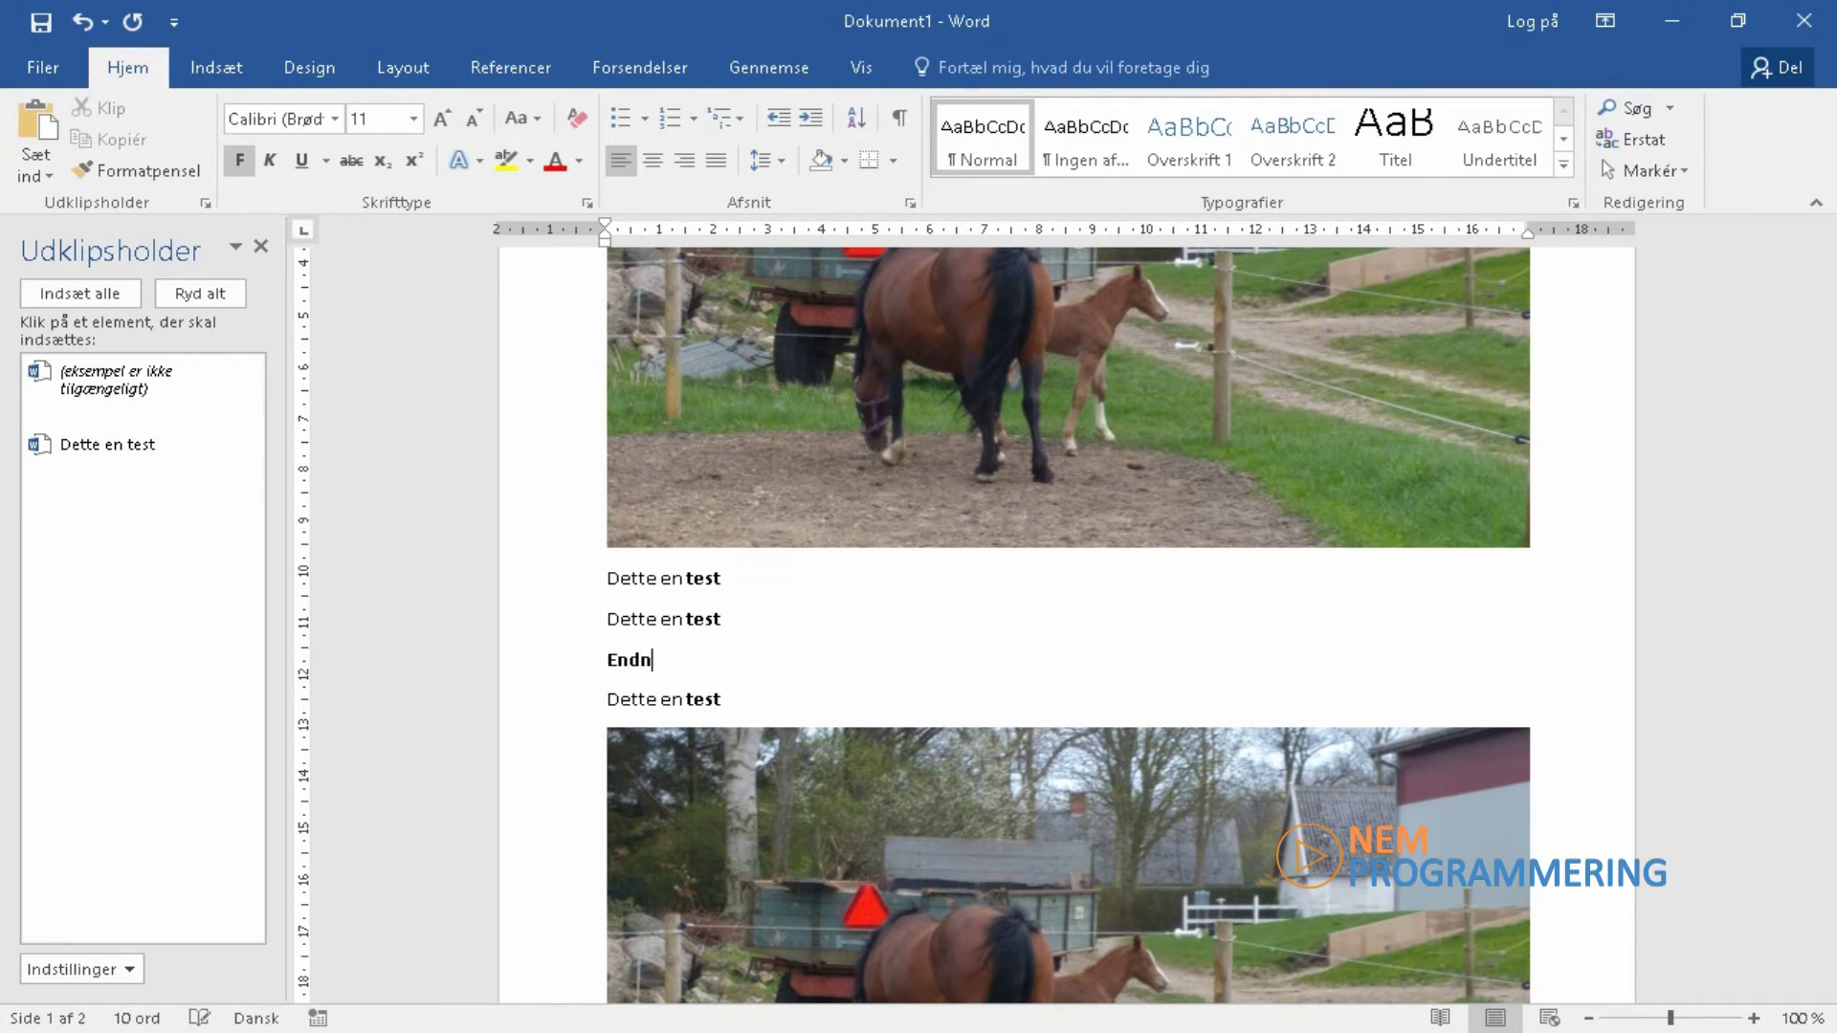
pyautogui.write('u en test')
pyautogui.press('Home')
pyautogui.hotkey('shift', 'Down')
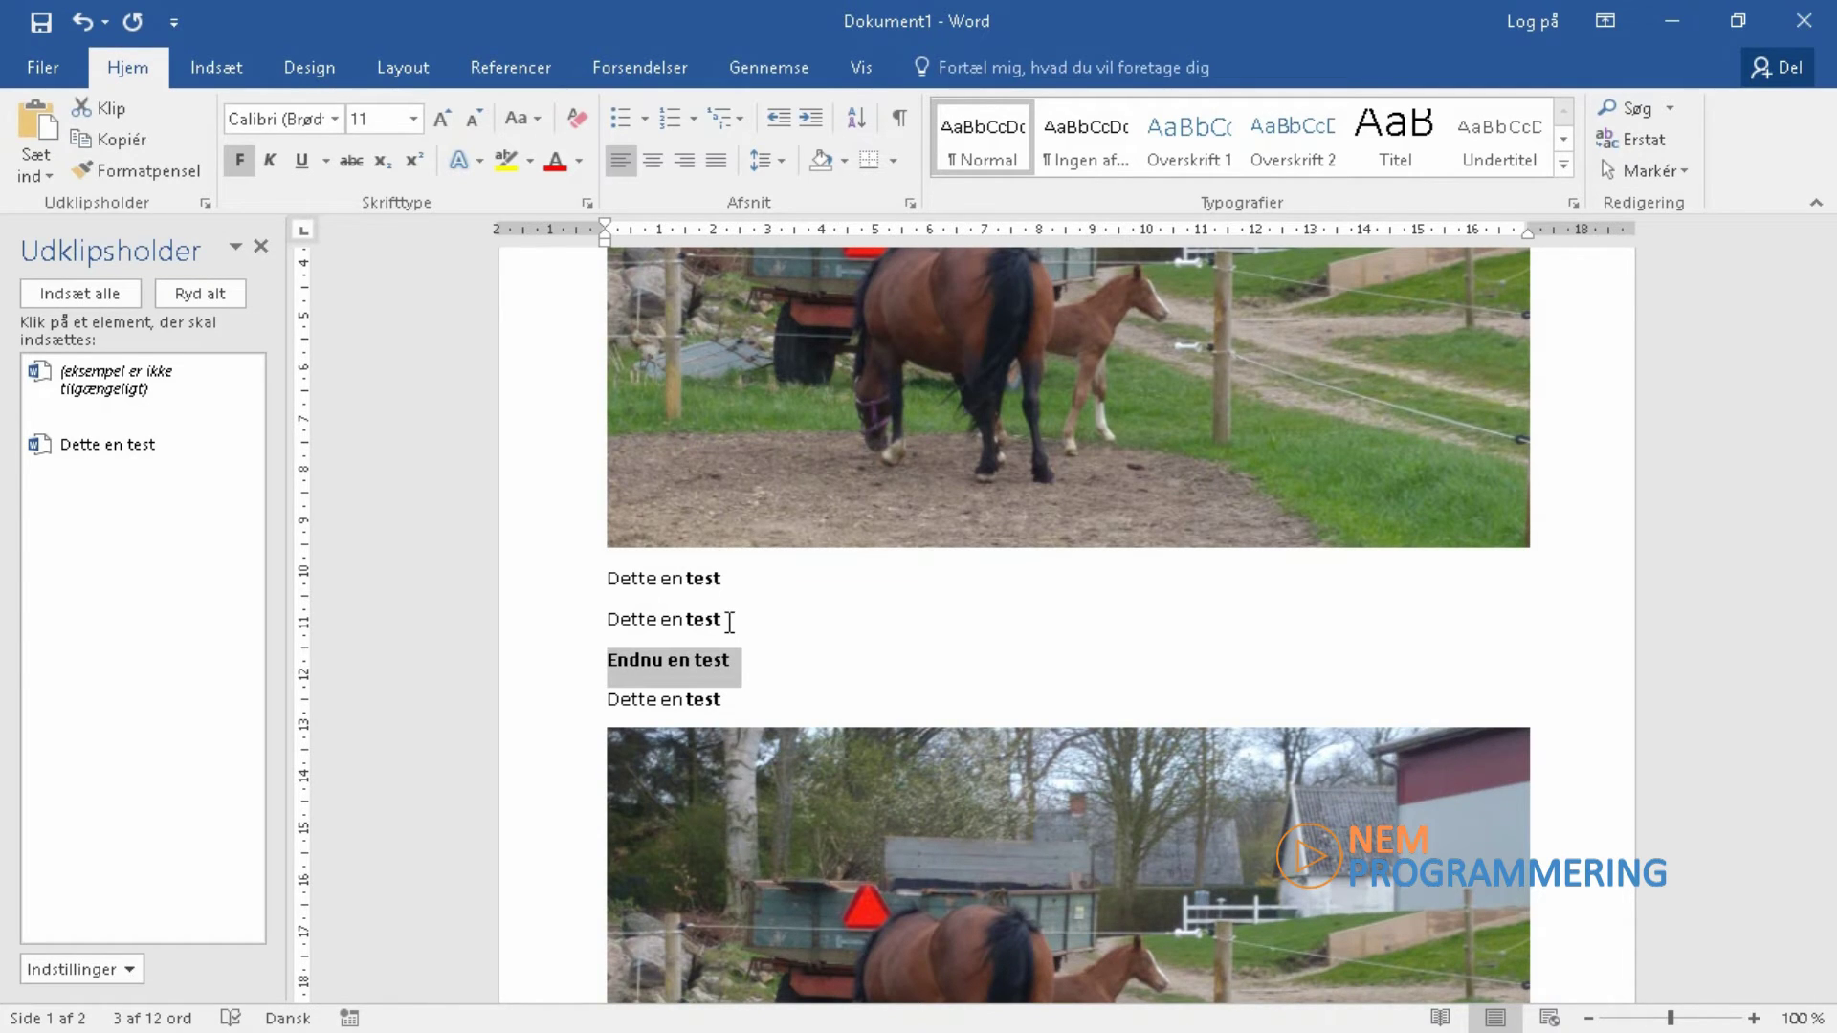
pyautogui.hotkey('ctrl', 'c')
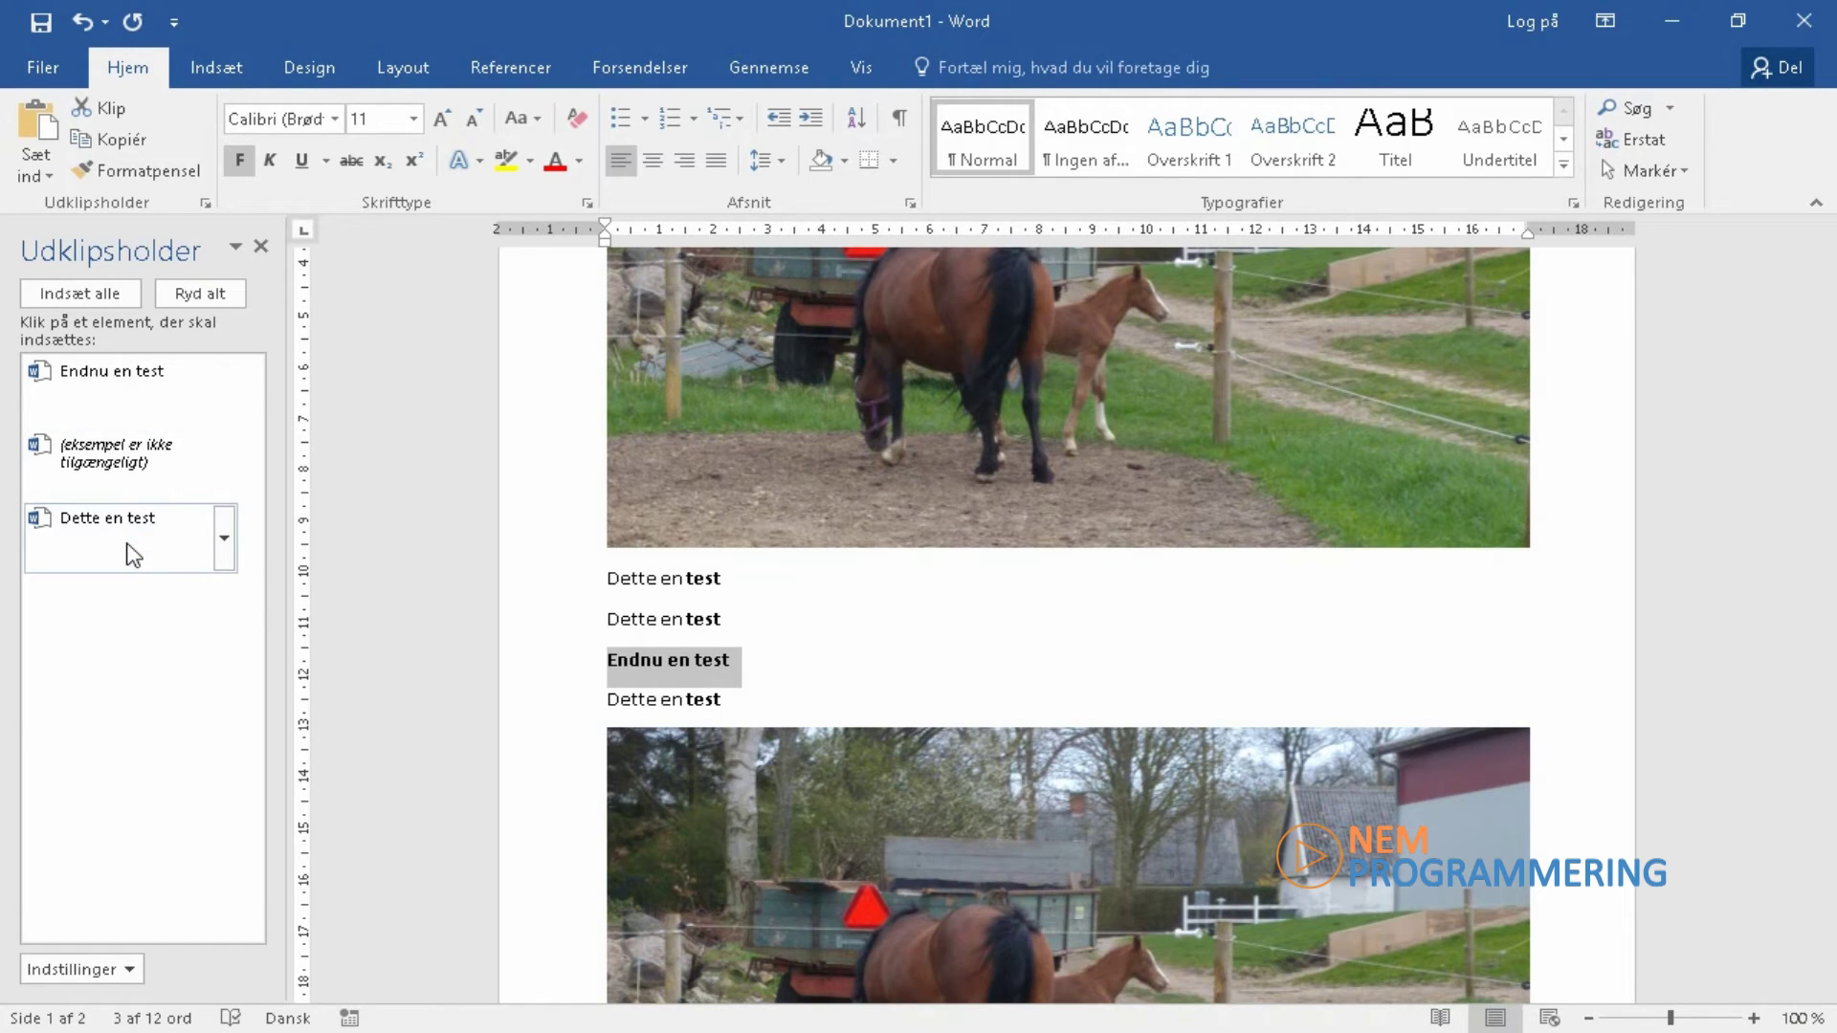
# Add an empty line after the second line and paste all clipboard items again.
pyautogui.click(755, 665)
pyautogui.click(738, 617)
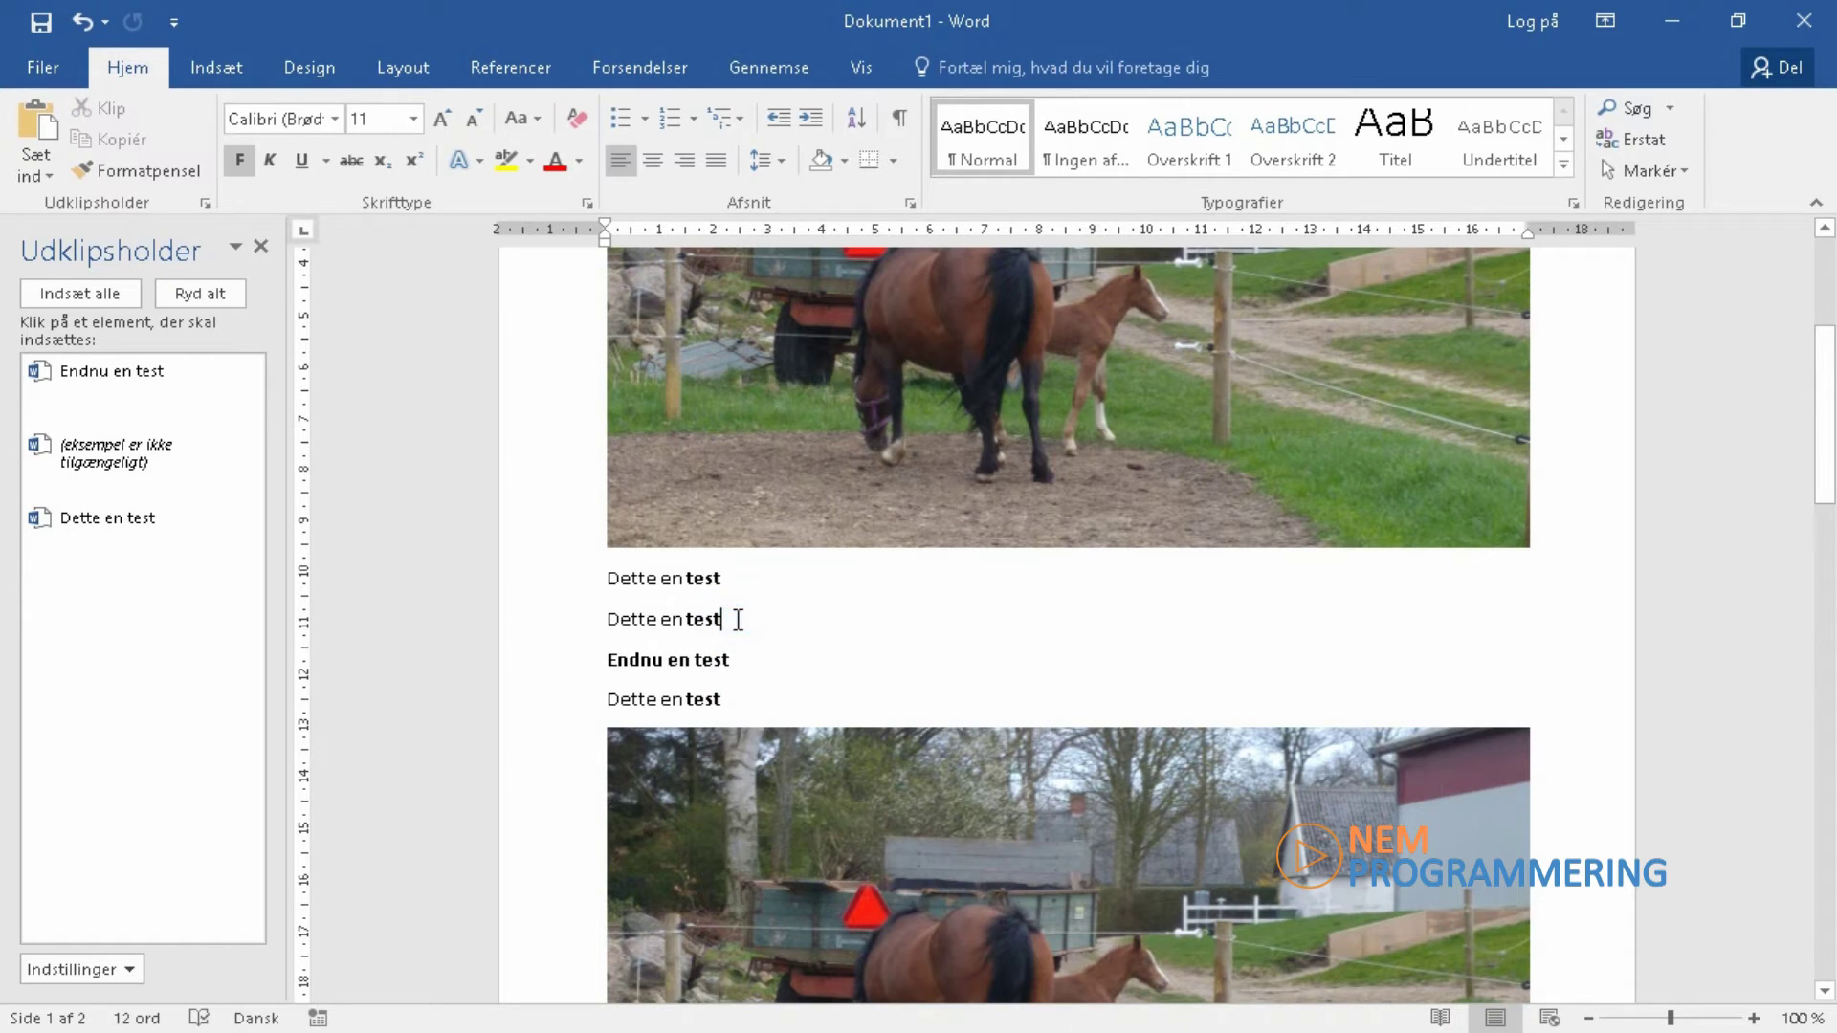
pyautogui.press('Return')
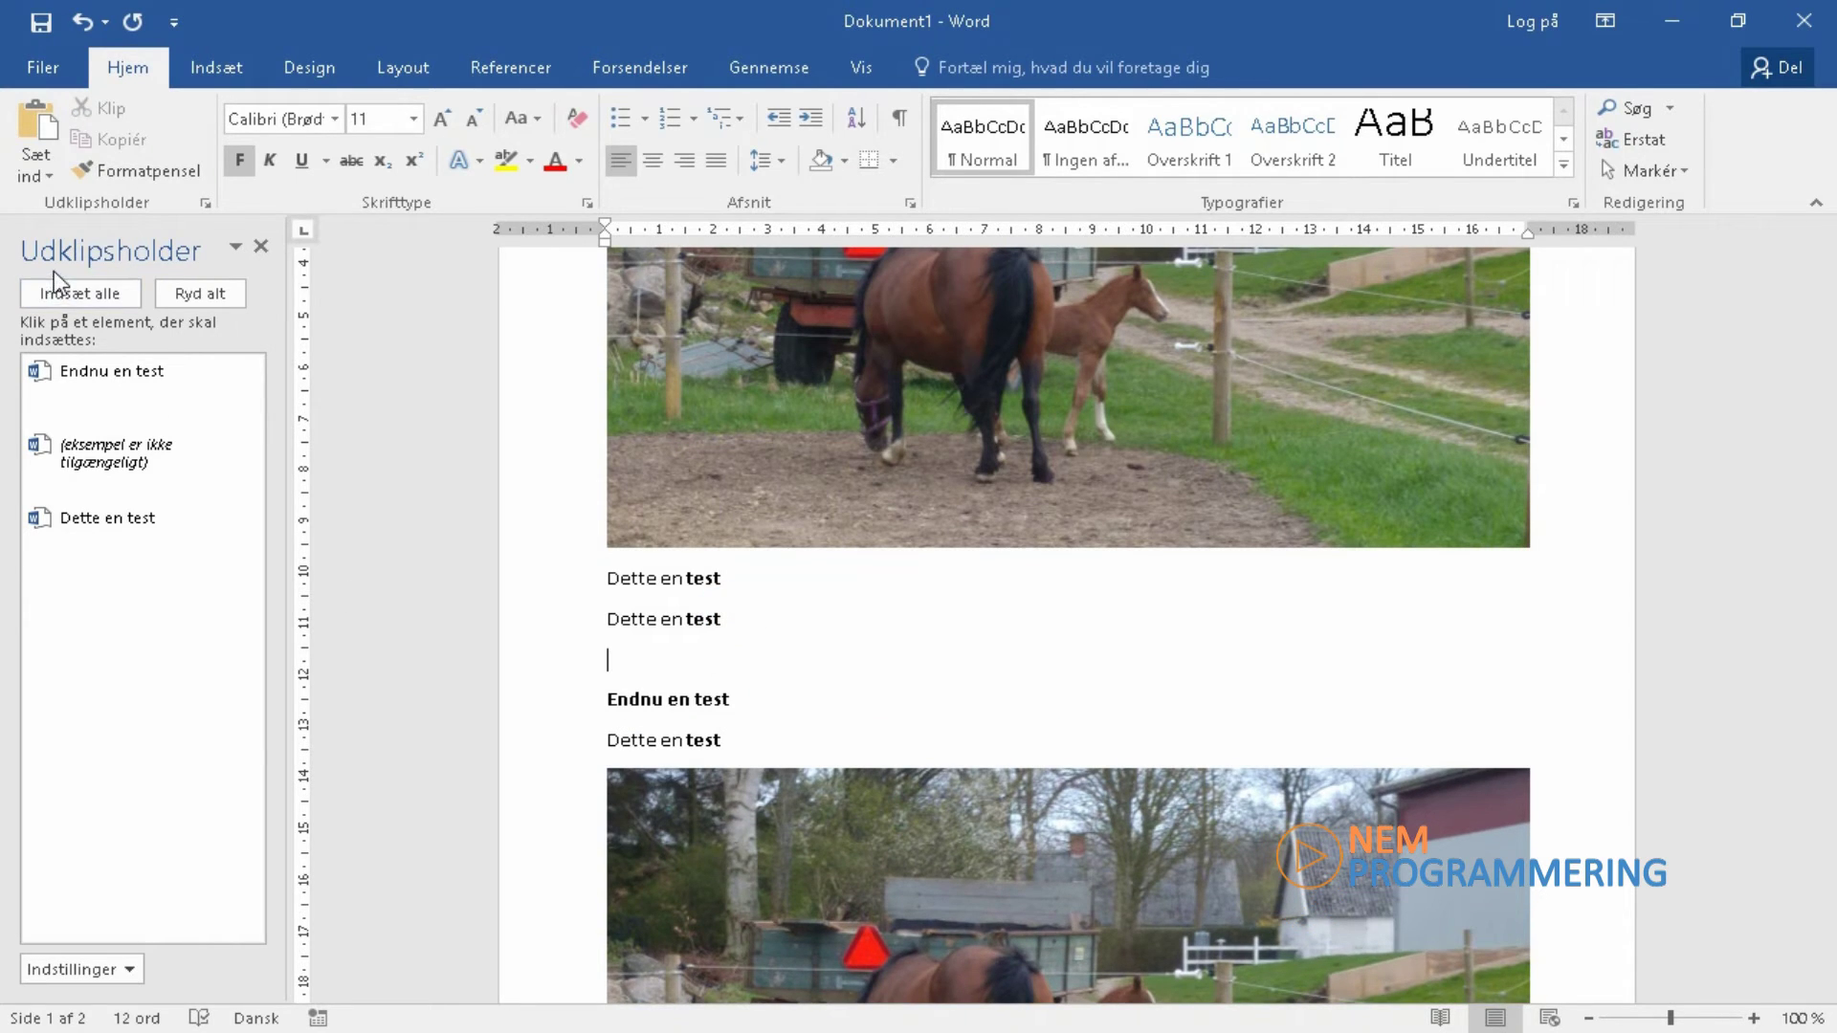
pyautogui.click(67, 295)
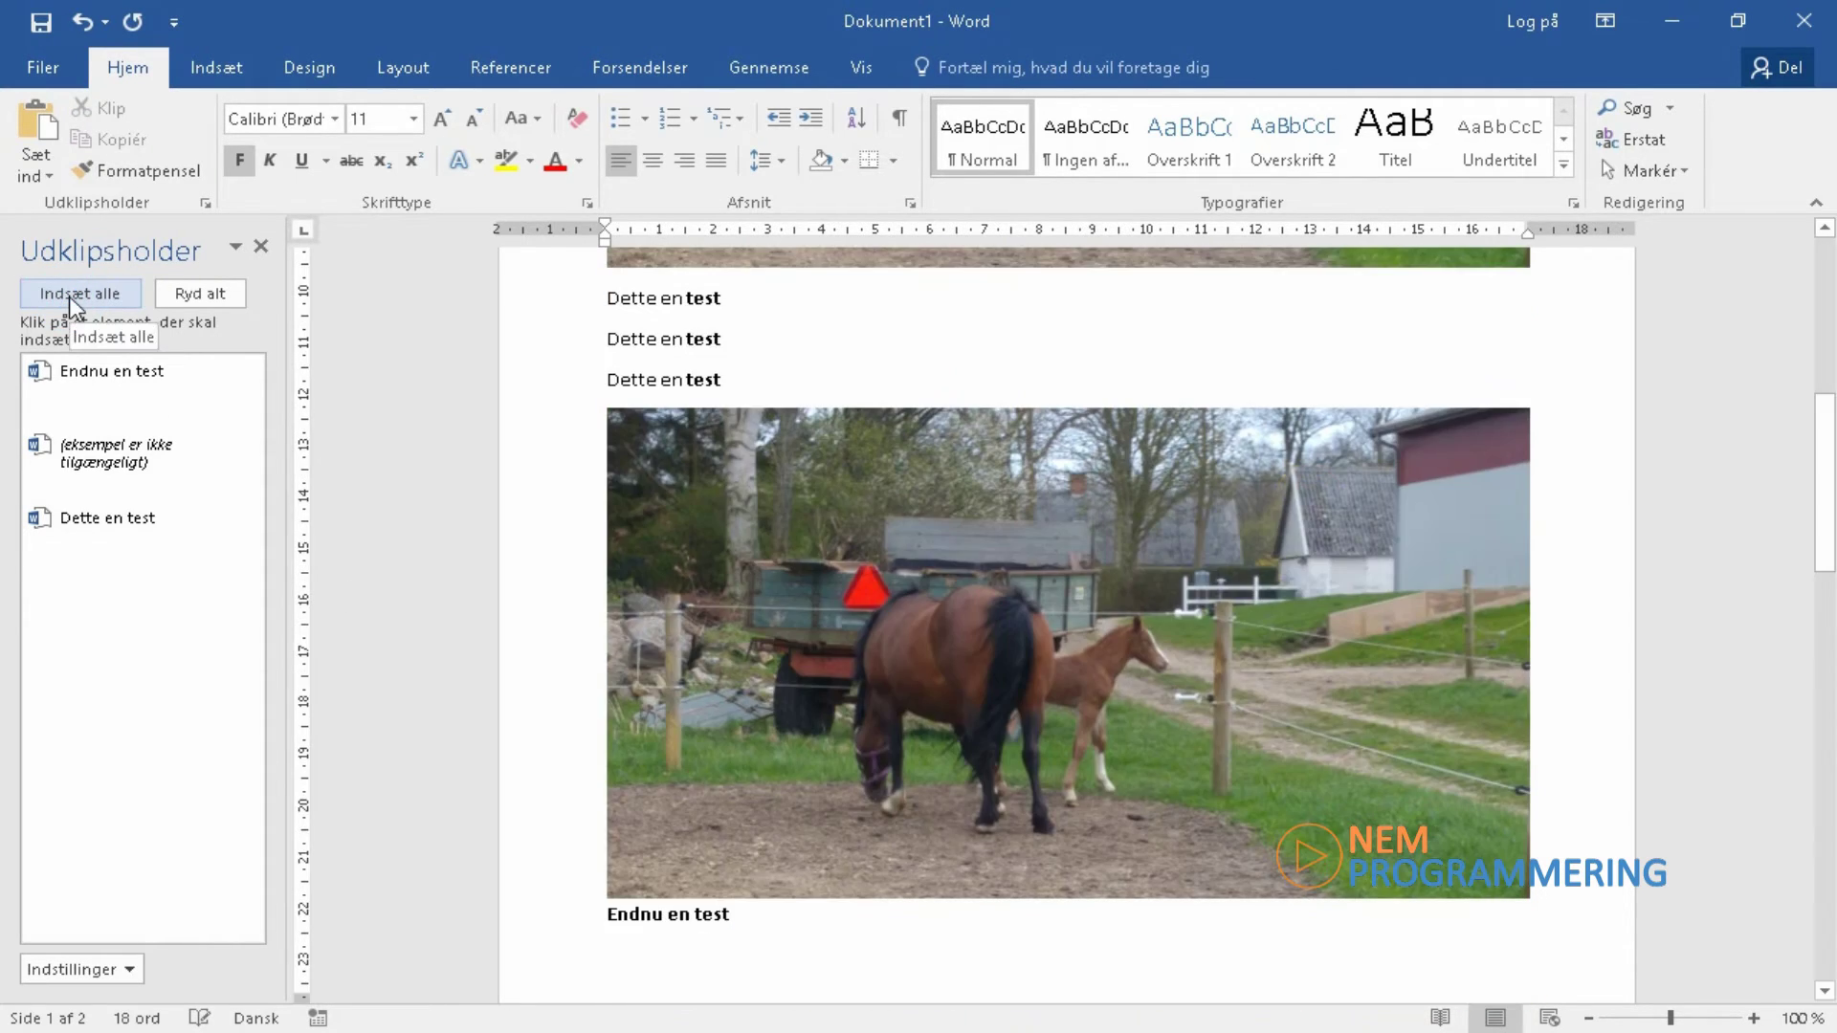
pyautogui.moveTo(1833, 551); pyautogui.dragTo(1824, 328)
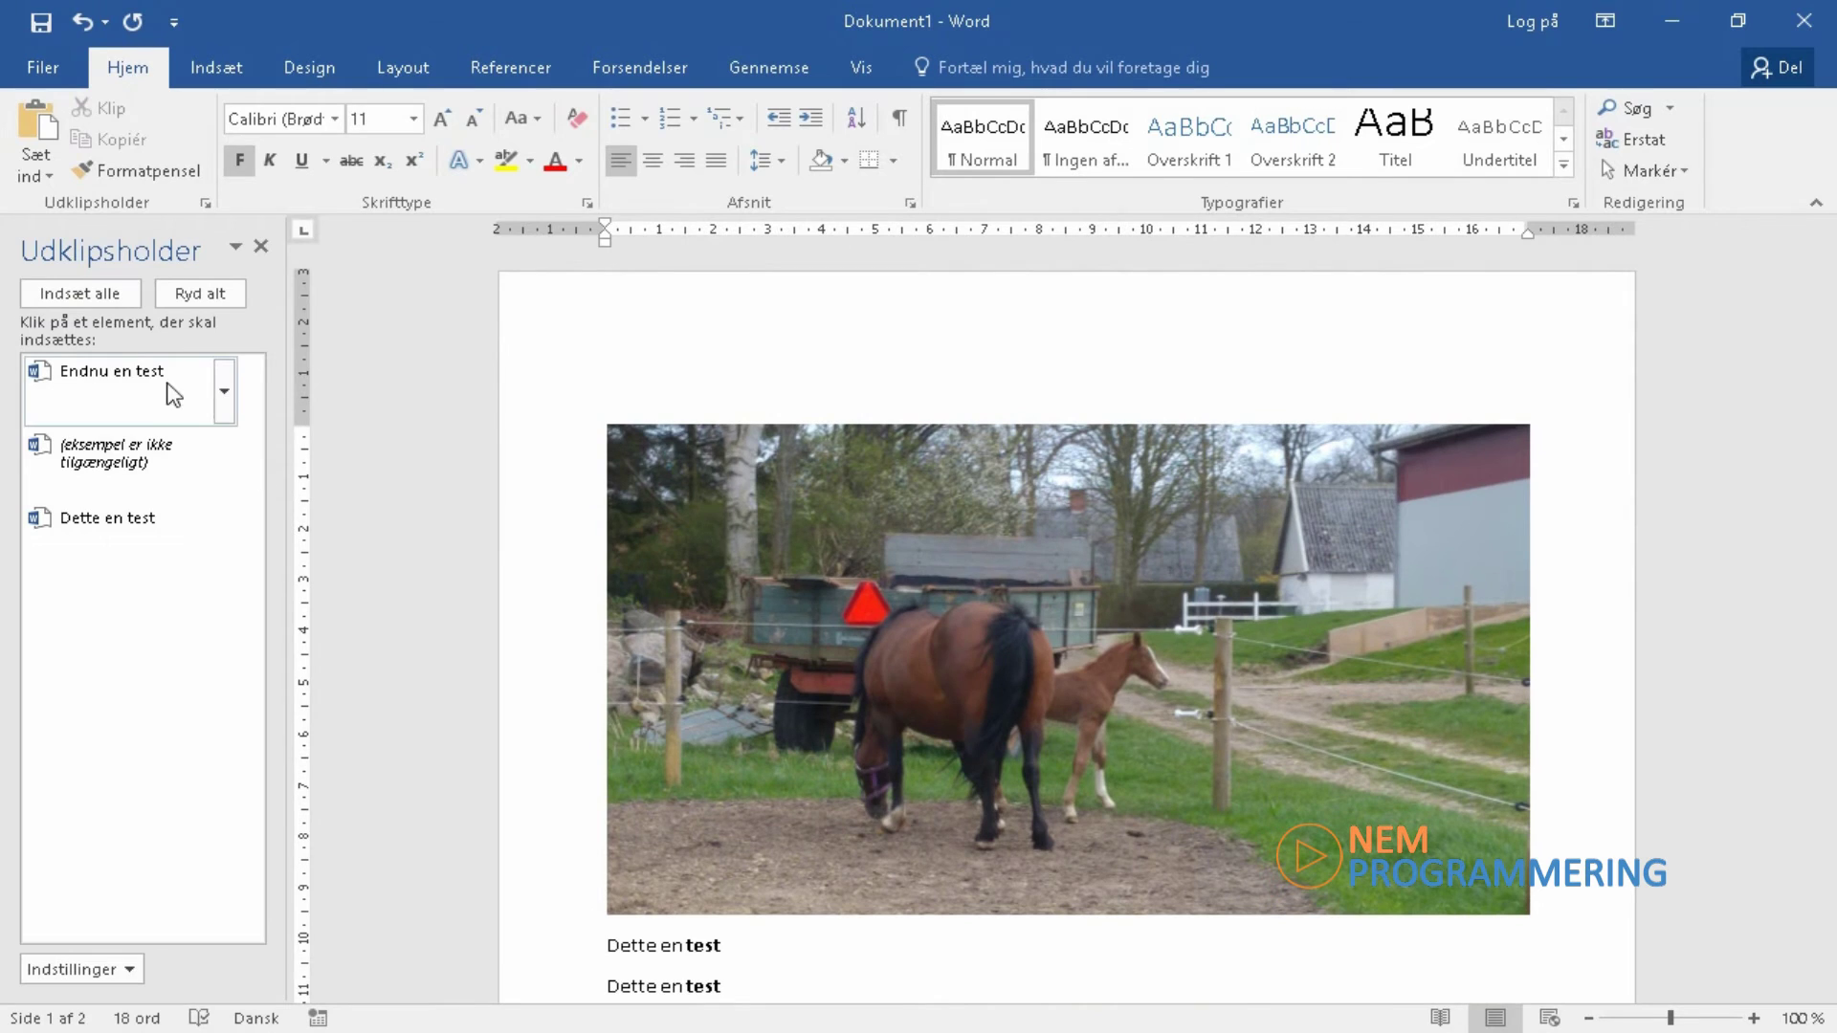
# Paste 'Endnu en test' on a new empty line above the top picture.
pyautogui.click(615, 383)
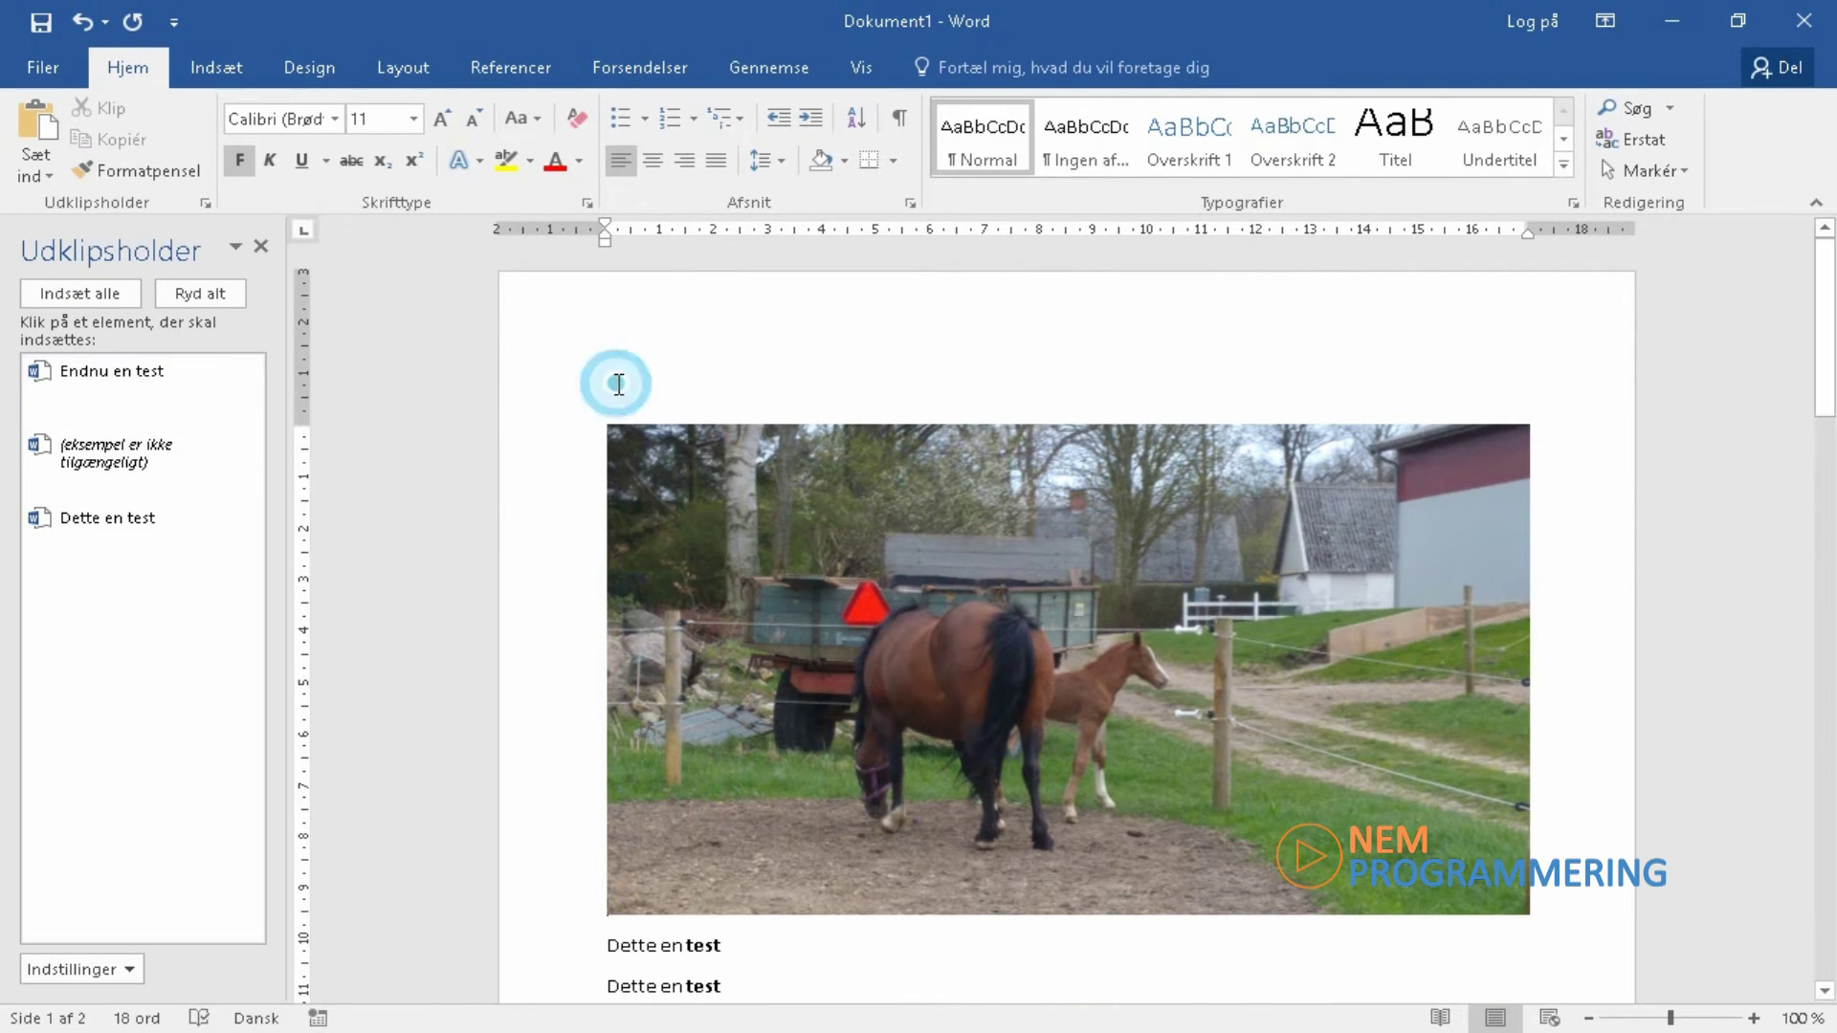
pyautogui.click(603, 414)
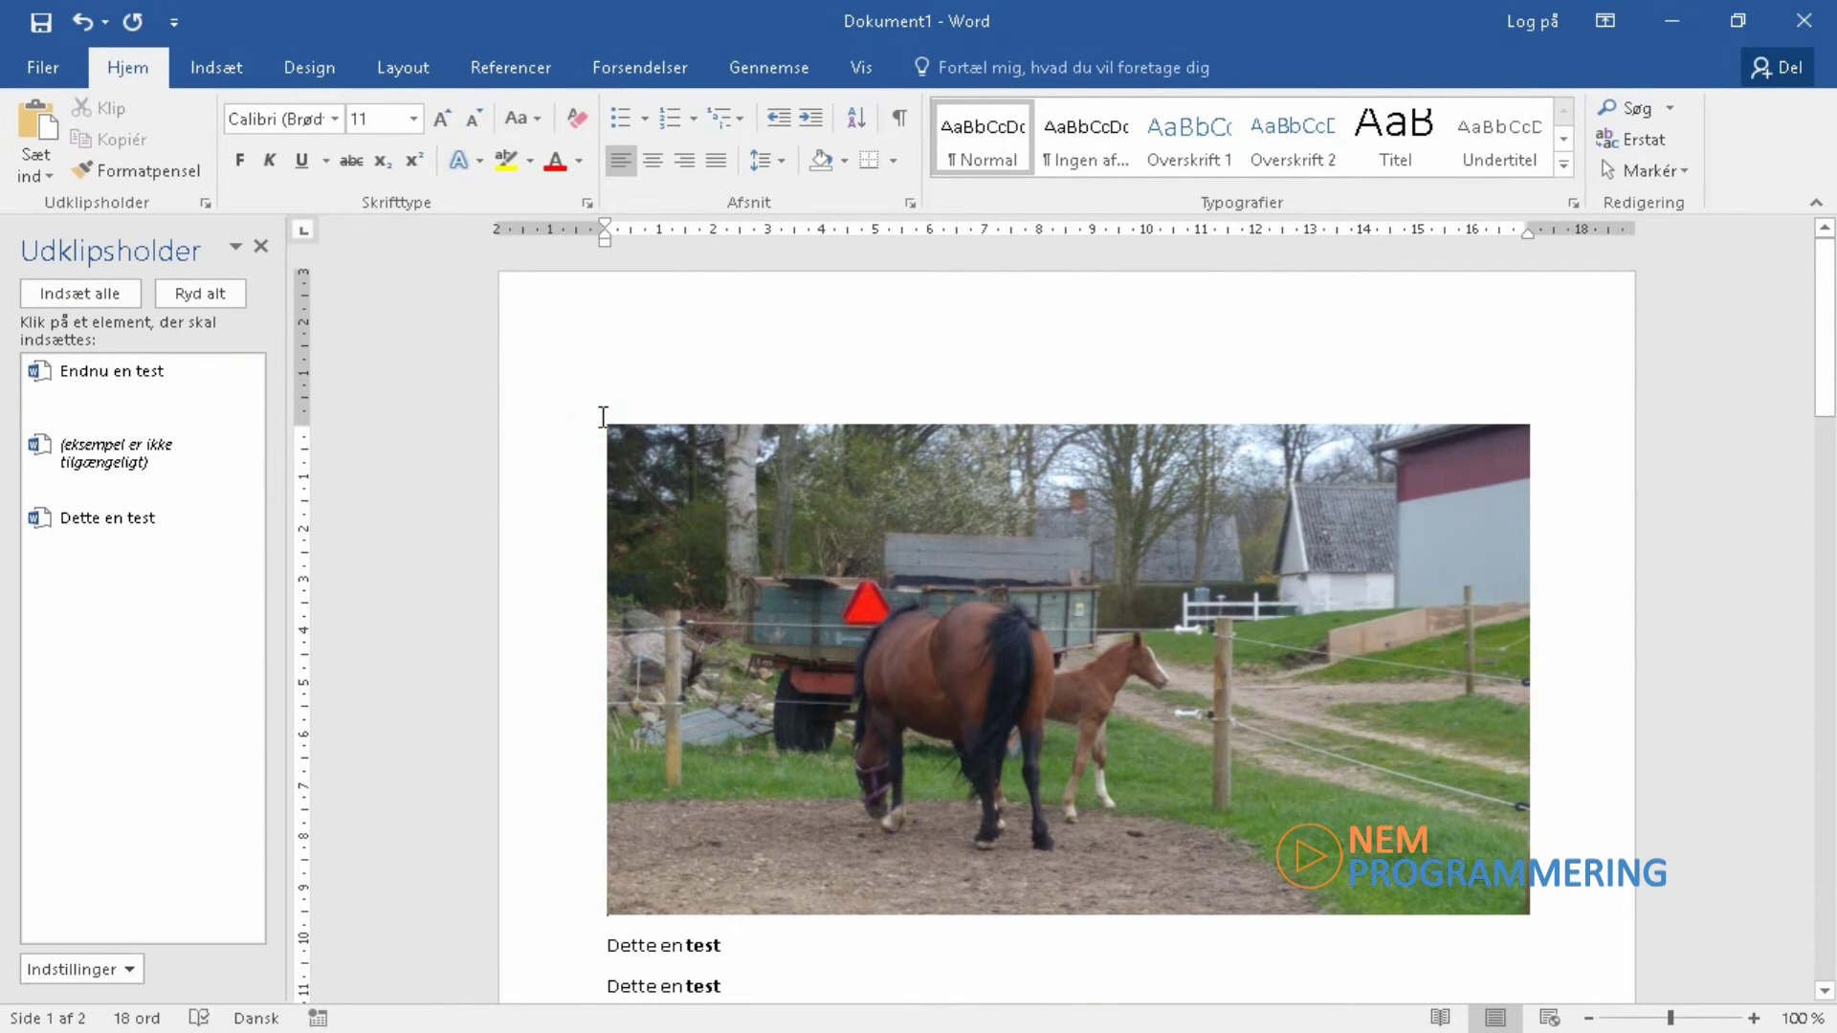
pyautogui.press('Return')
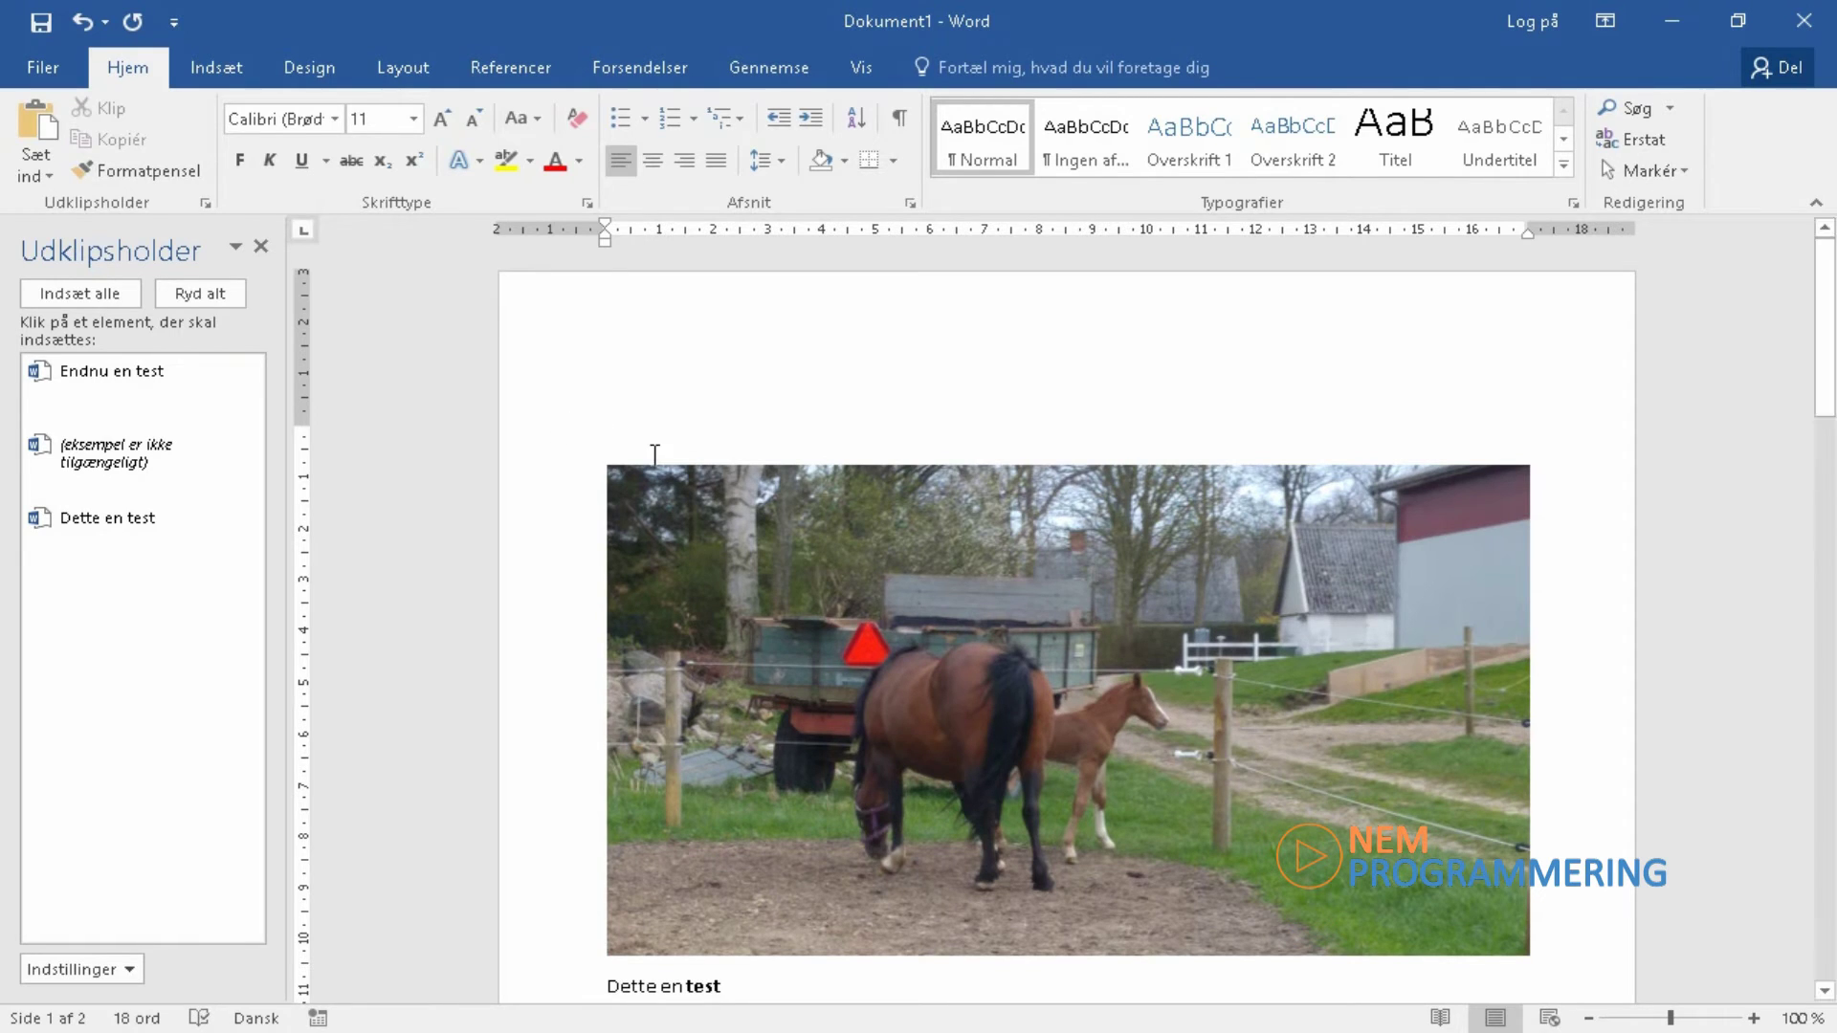
pyautogui.click(86, 376)
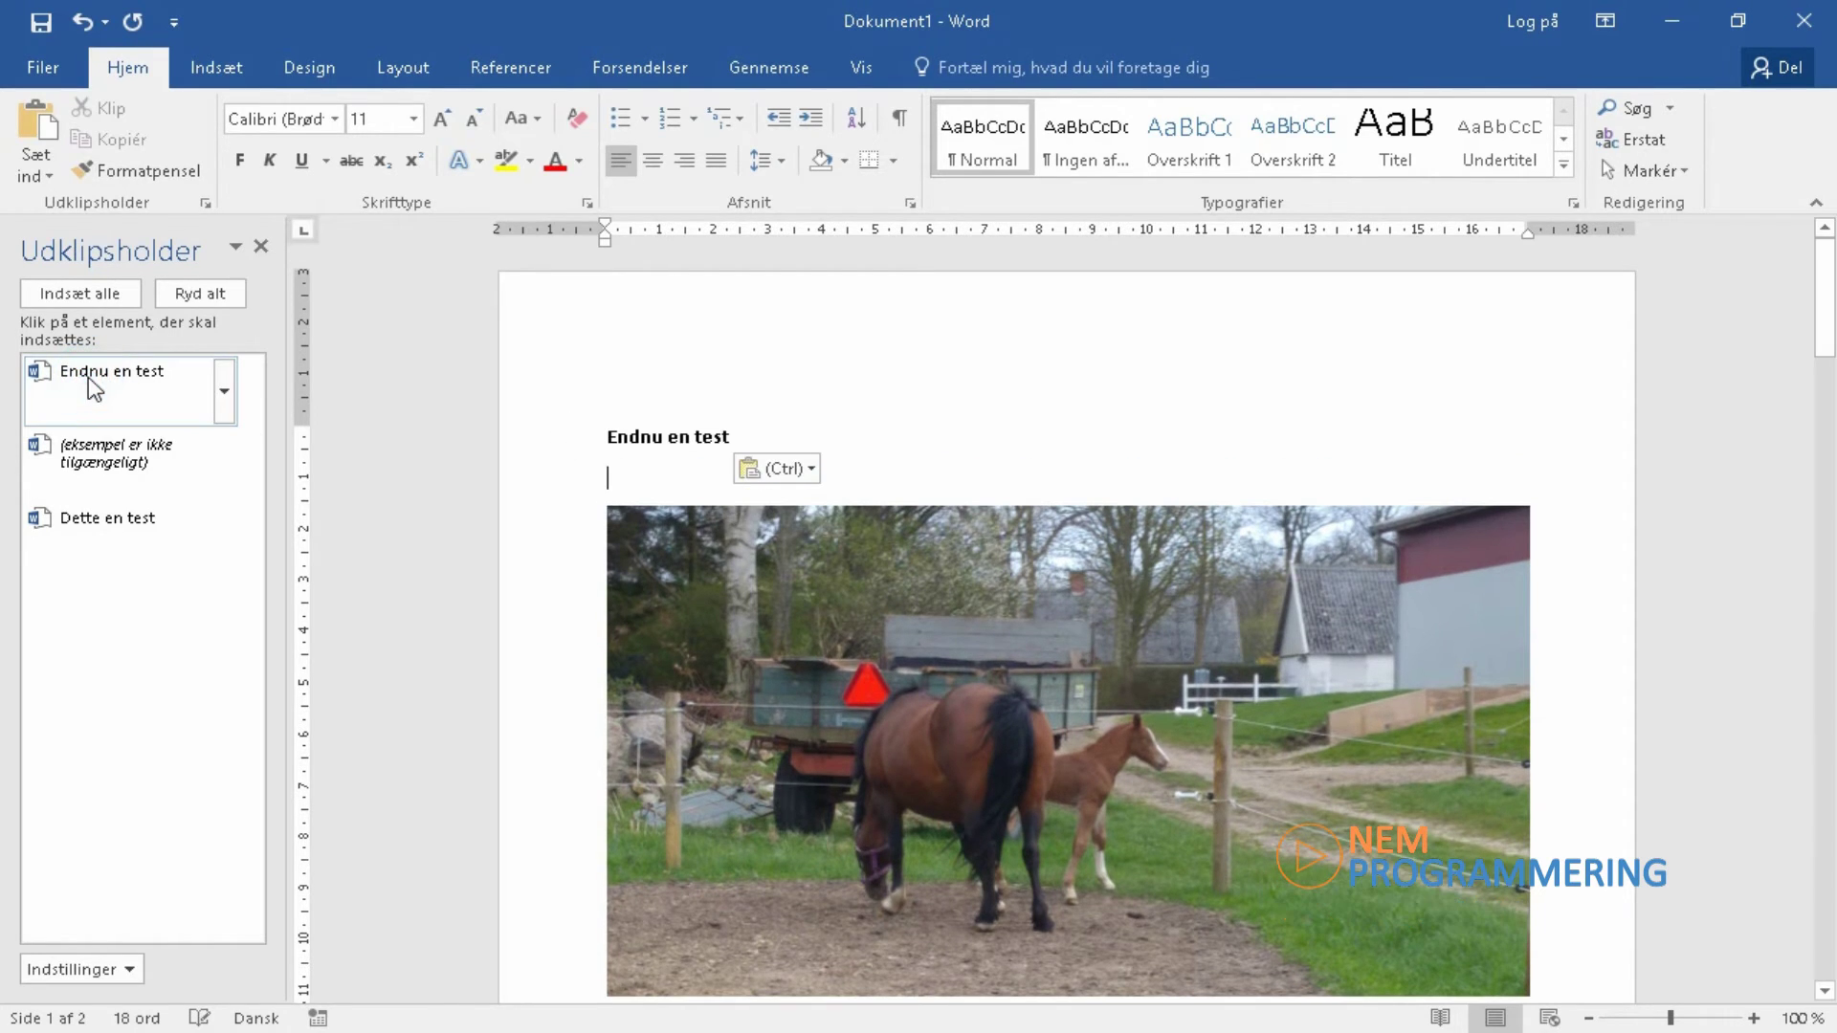
# Close the Clipboard pane and undo the pasted 'Endnu en test' line.
pyautogui.click(261, 251)
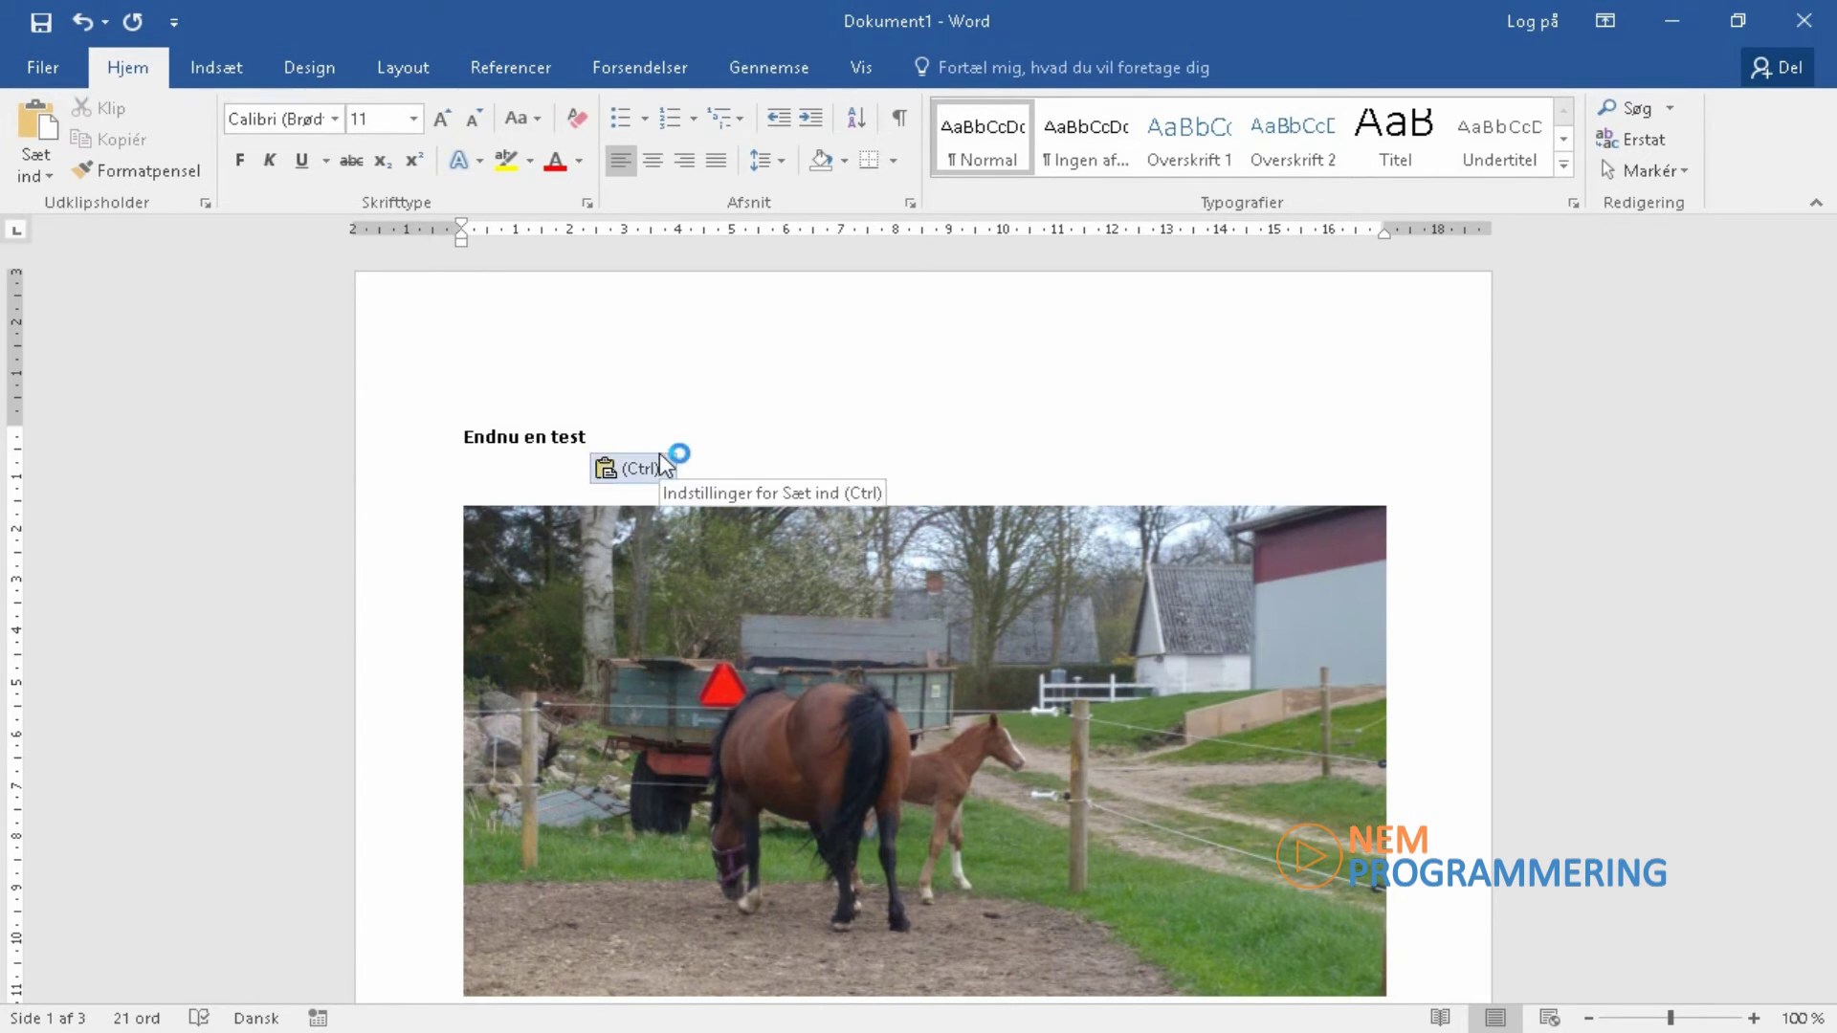
pyautogui.hotkey('ctrl', 'z')
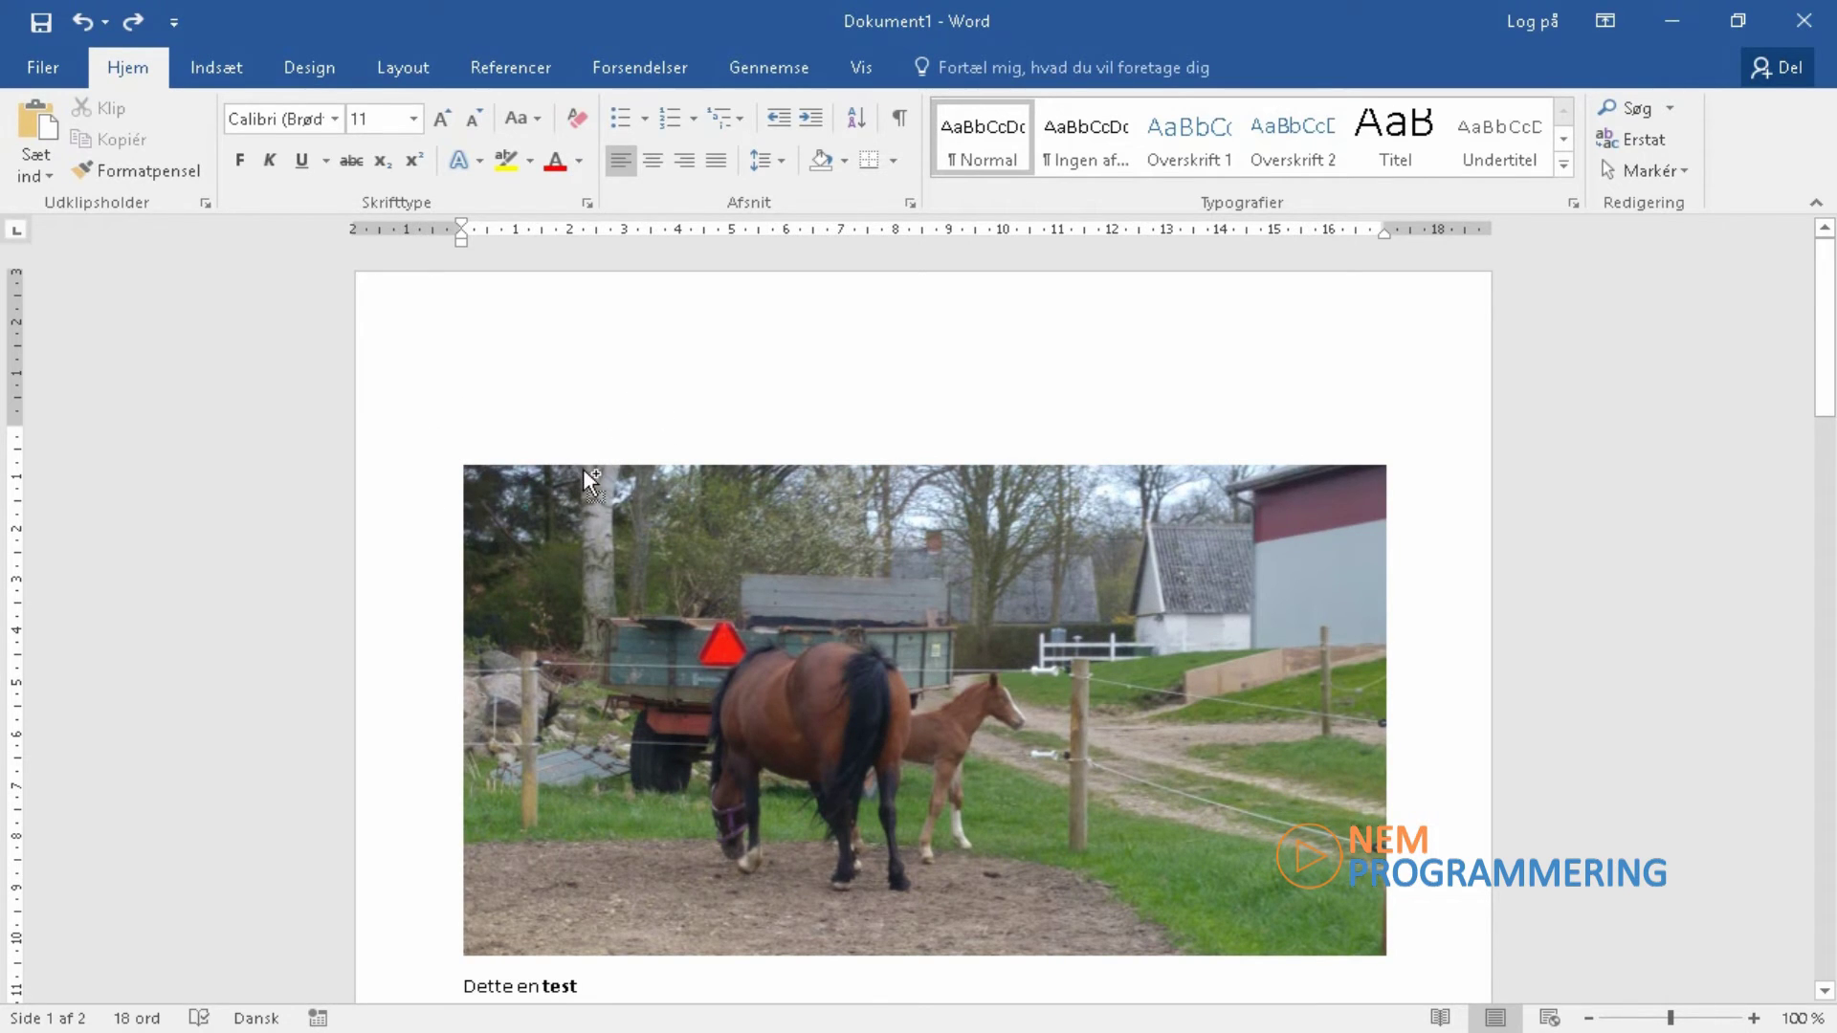
# Undo repeatedly until only the 'Dette en test' line and an empty line remain.
pyautogui.press('BackSpace')
pyautogui.scroll(-5, 582, 467)
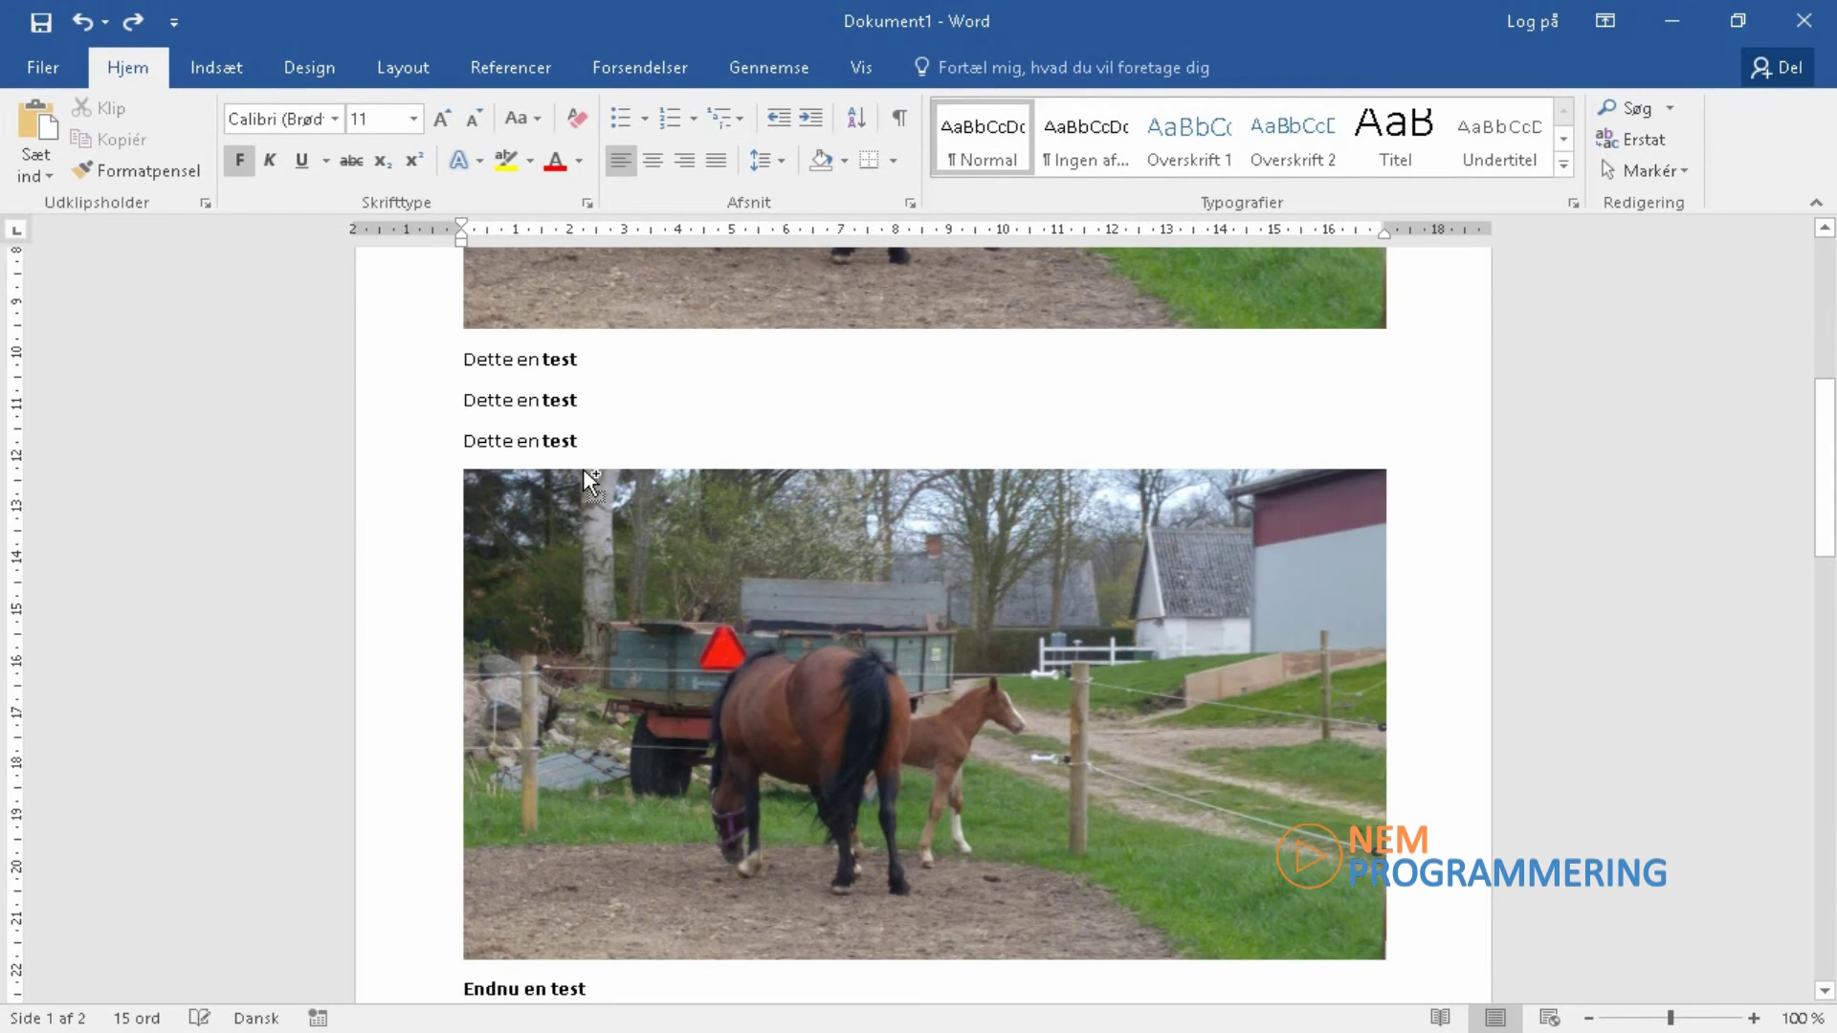
pyautogui.hotkey('ctrl', 'z')
pyautogui.hotkey('ctrl', 'z')
pyautogui.hotkey('ctrl', 'z')
pyautogui.hotkey('ctrl', 'z')
pyautogui.hotkey('ctrl', 'z')
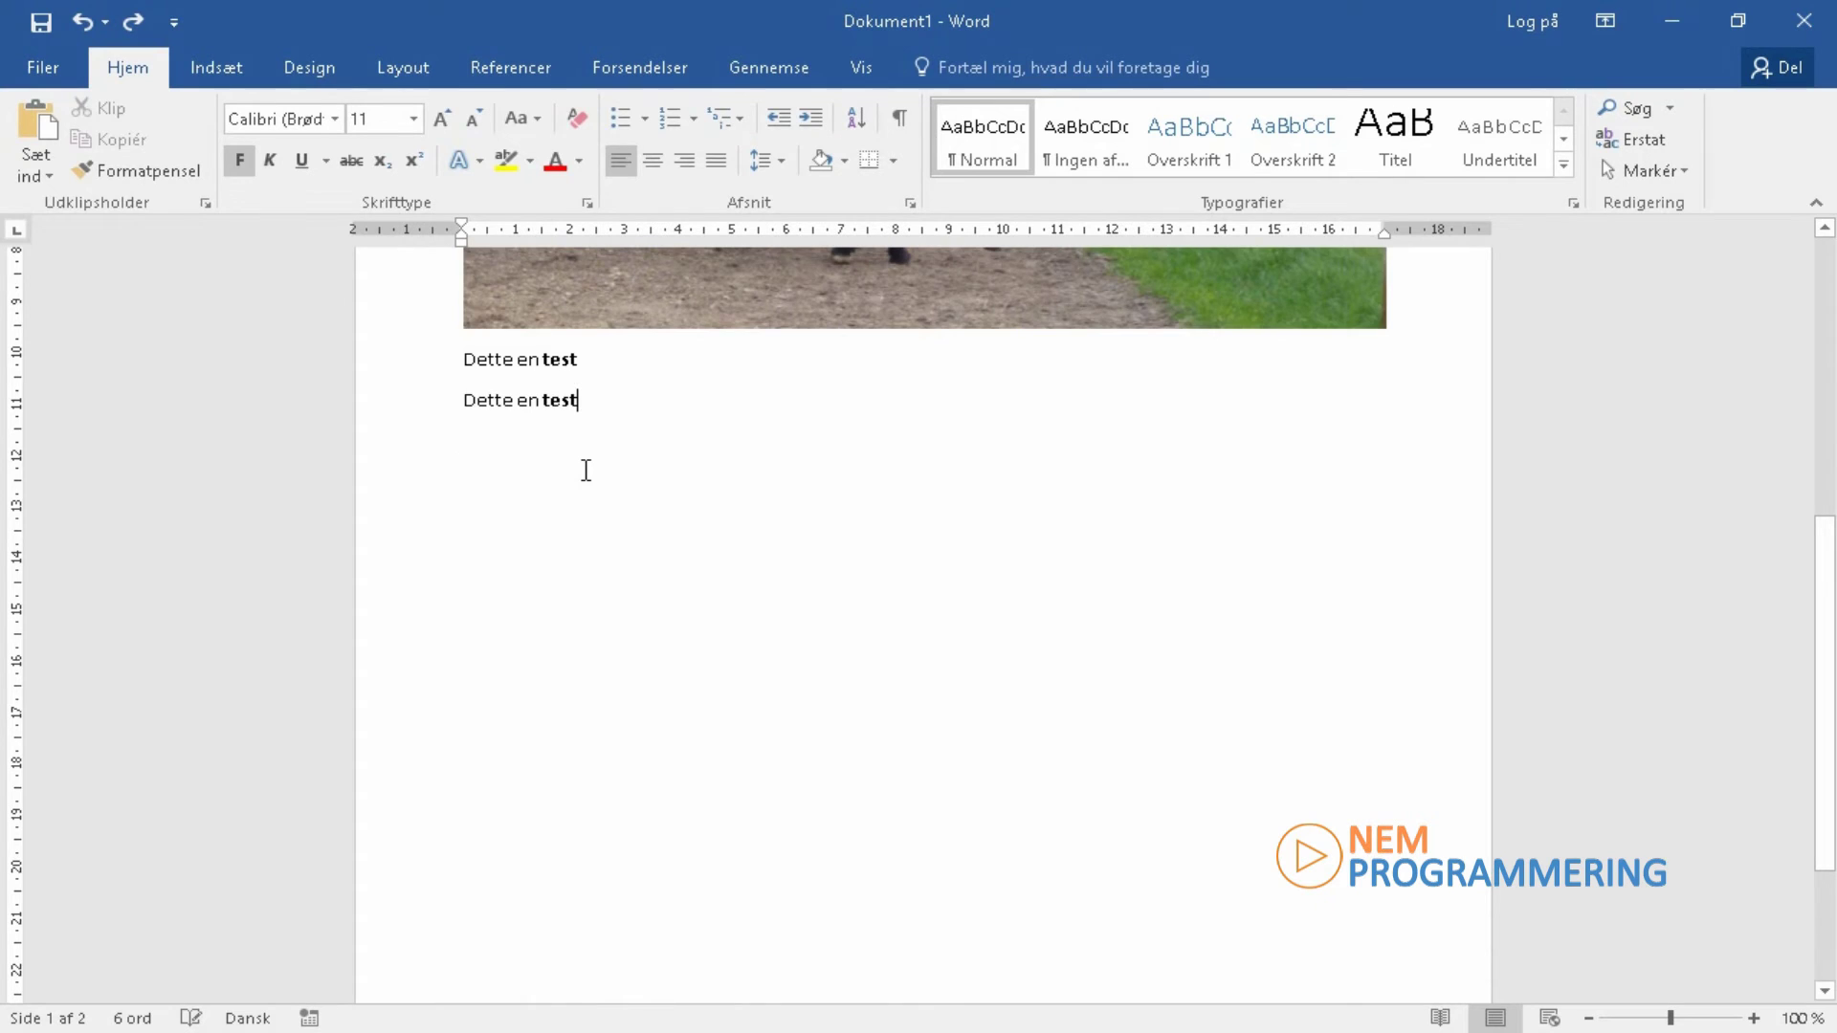
pyautogui.hotkey('ctrl', 'z')
pyautogui.hotkey('ctrl', 'y')
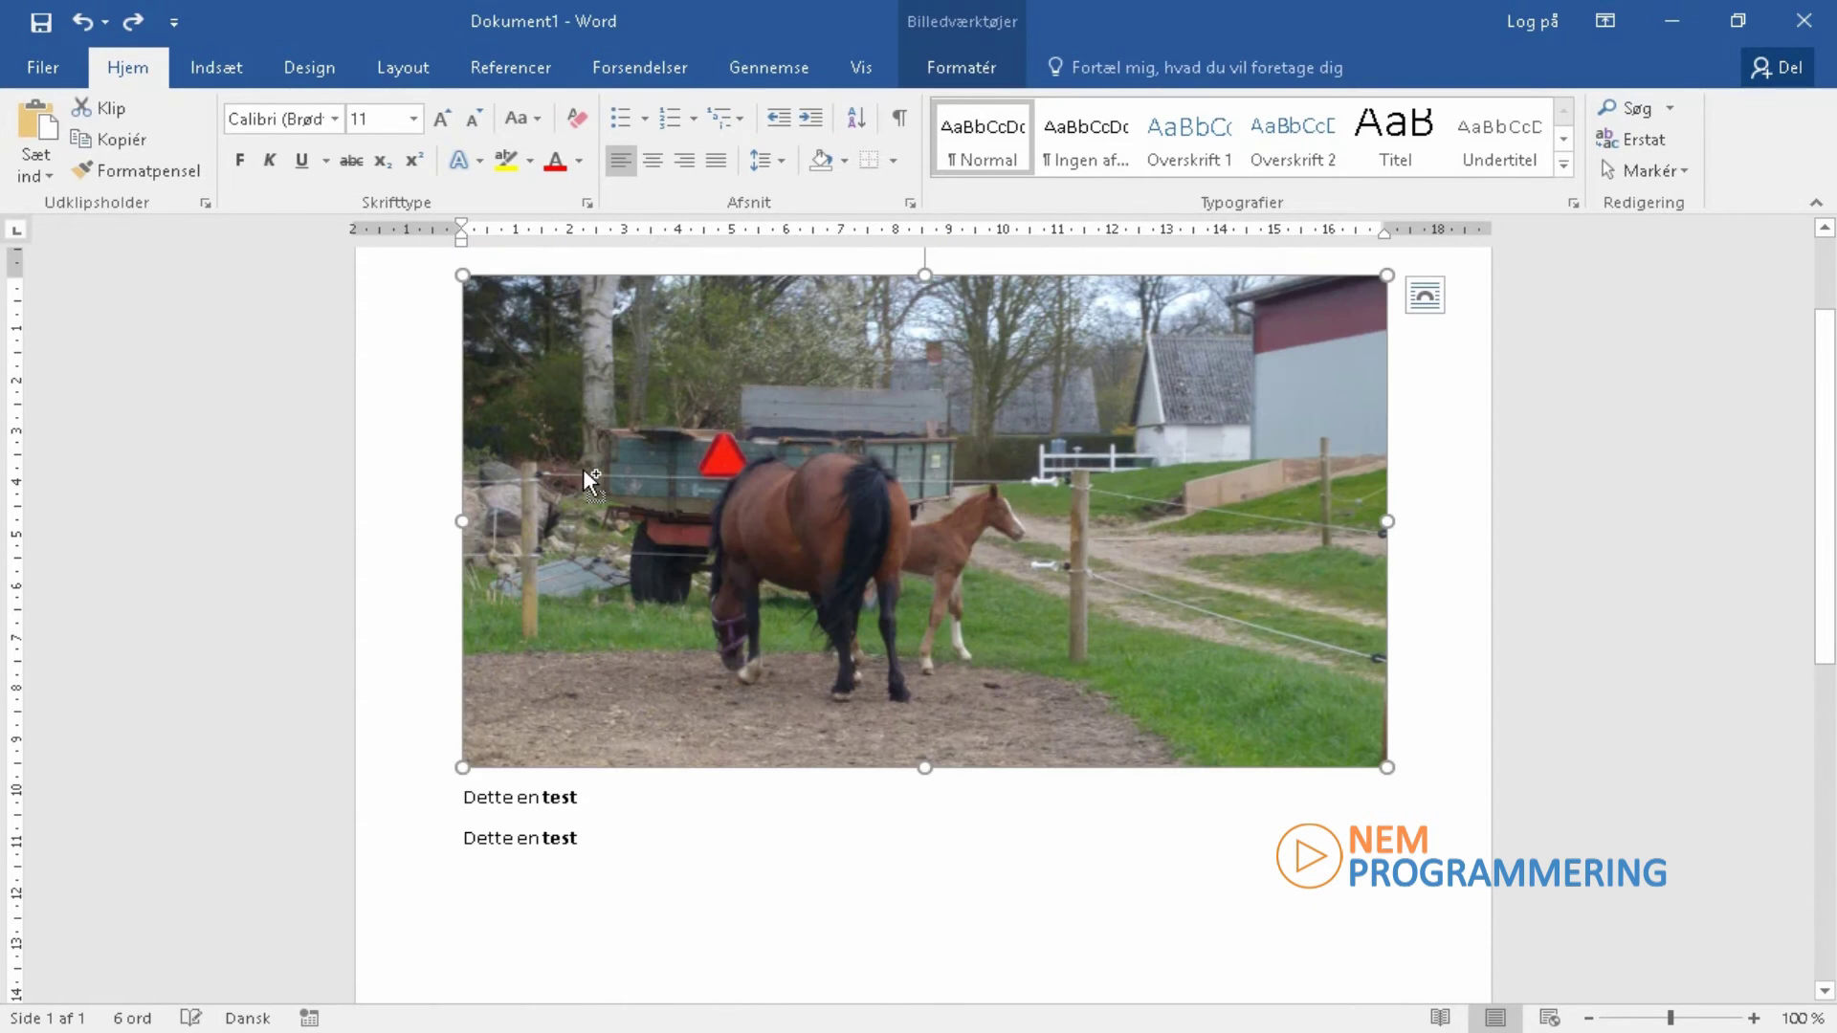
pyautogui.hotkey('ctrl', 'z')
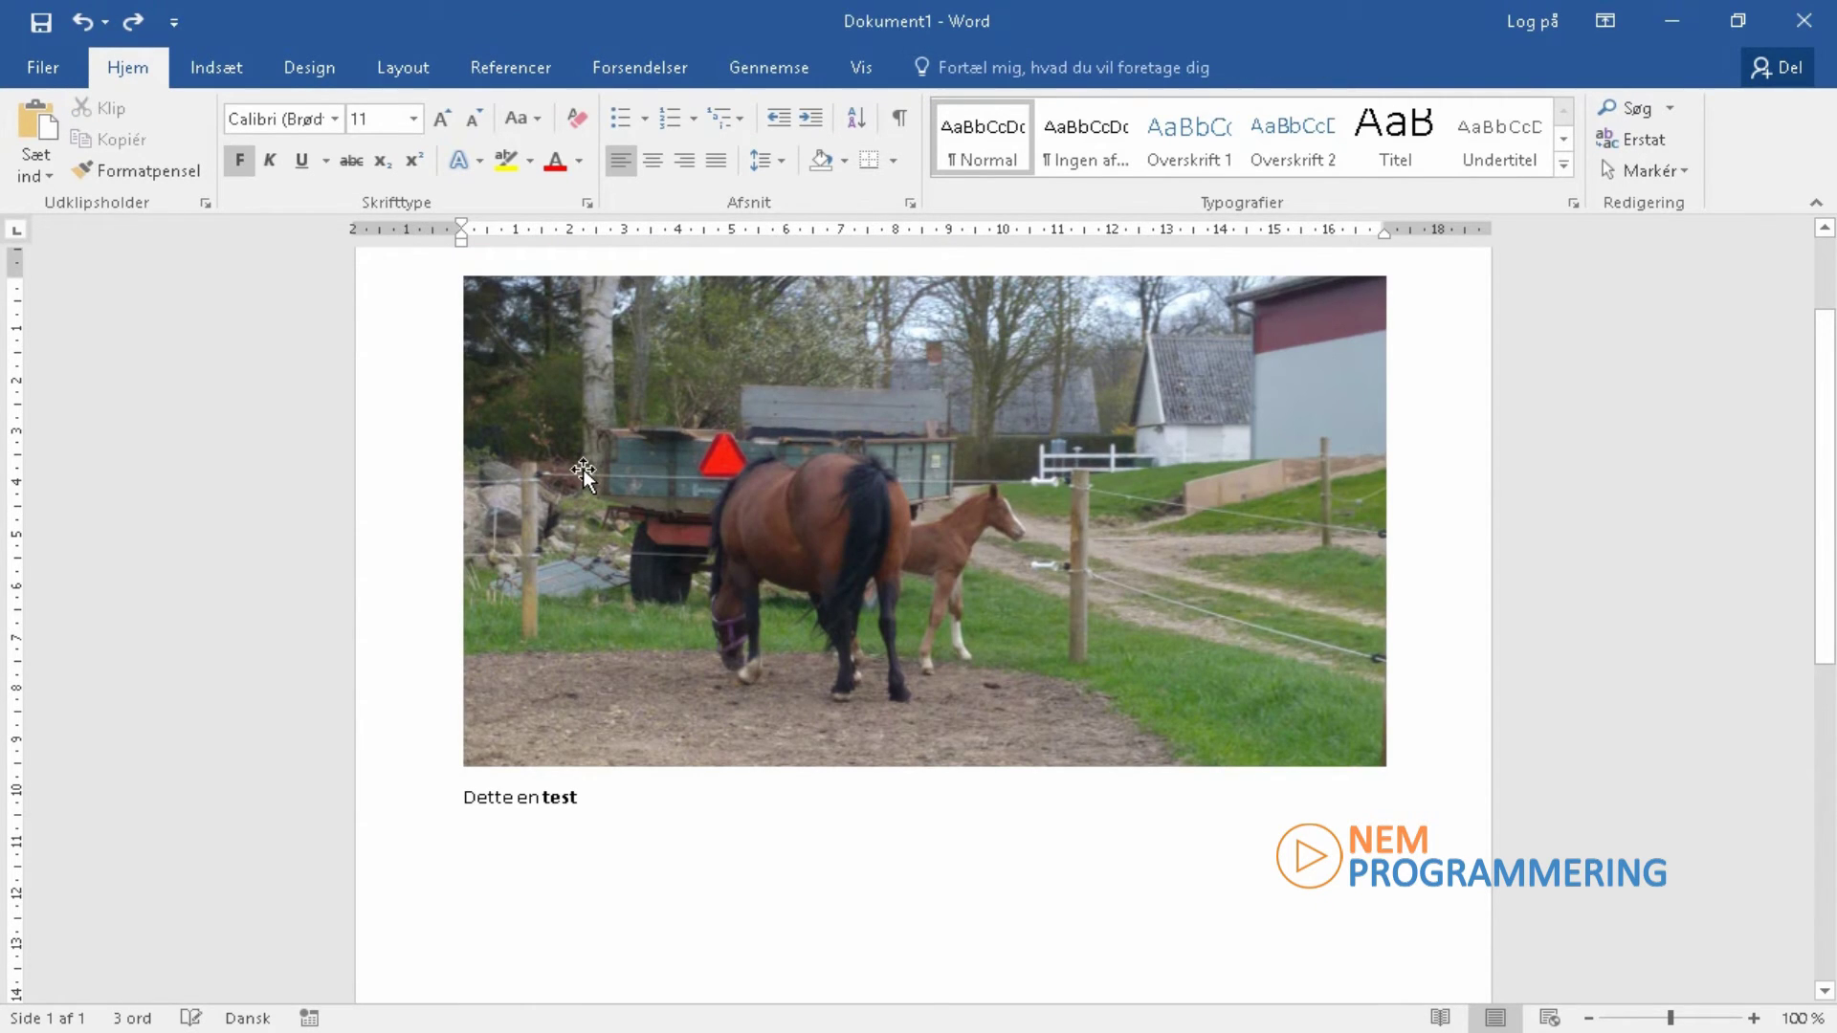
pyautogui.hotkey('ctrl', 'z')
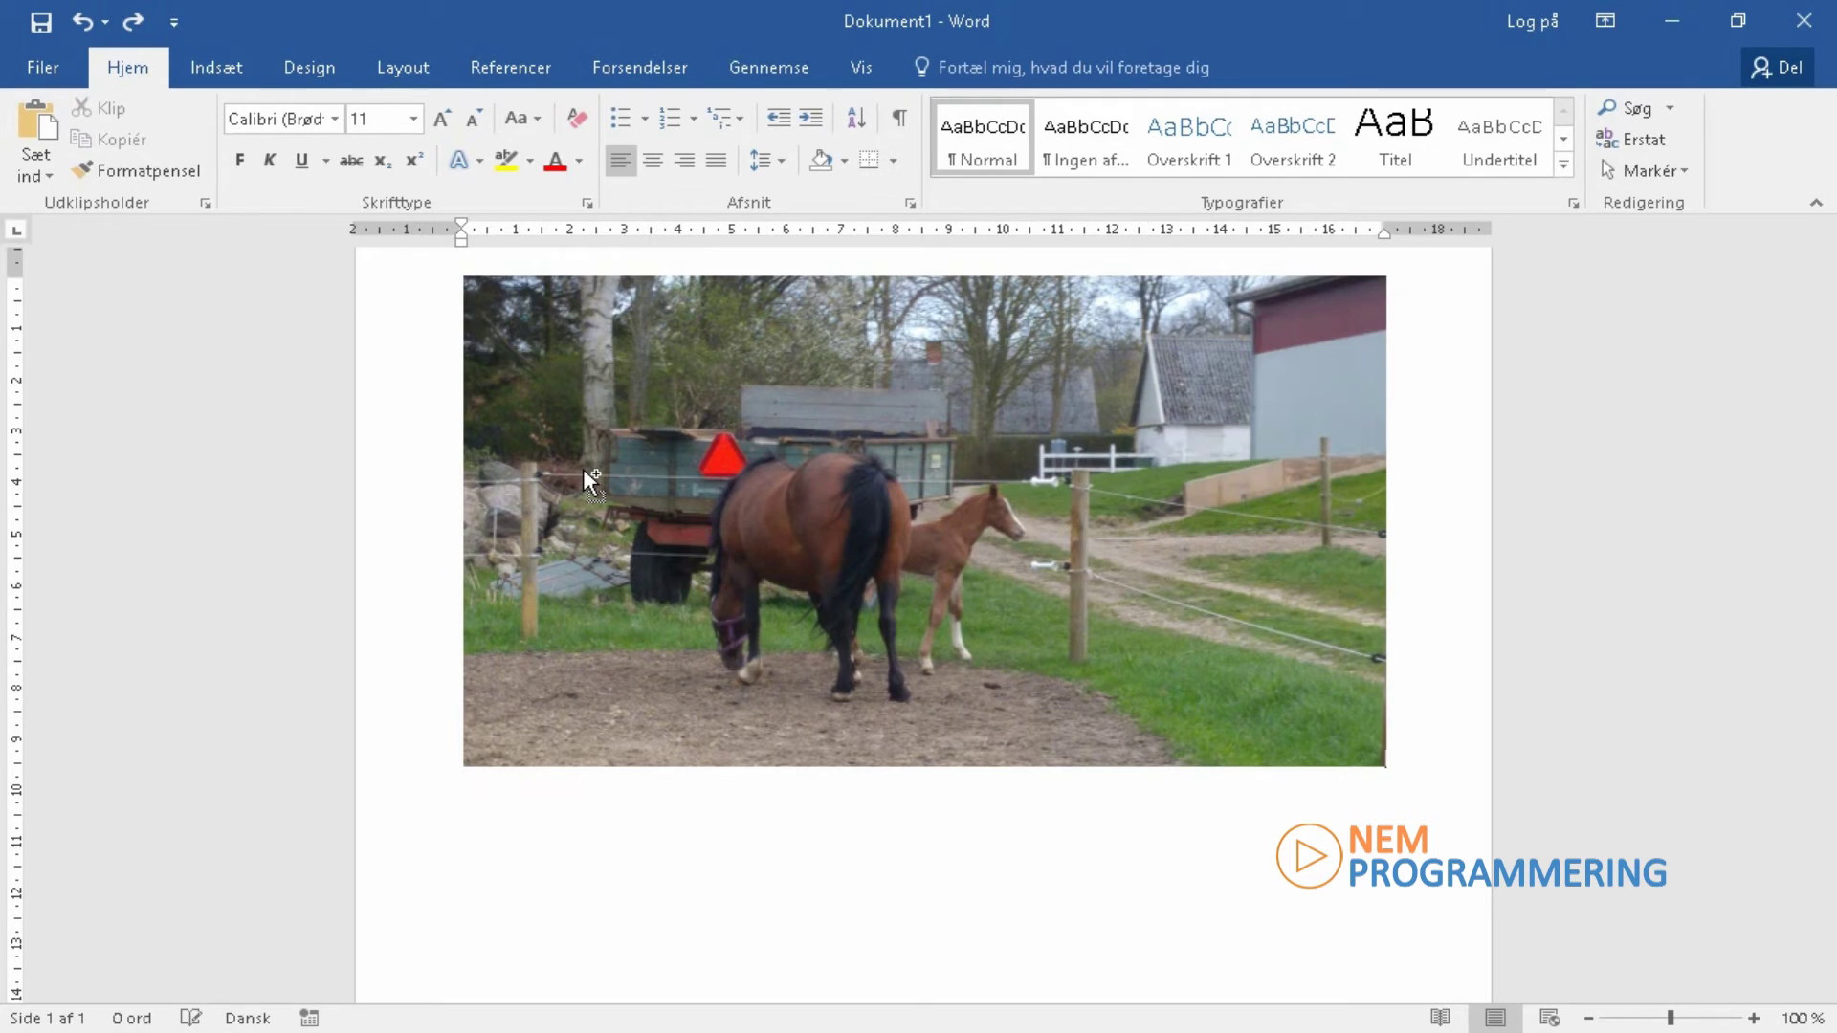
pyautogui.hotkey('ctrl', 'z')
pyautogui.hotkey('ctrl', 'z')
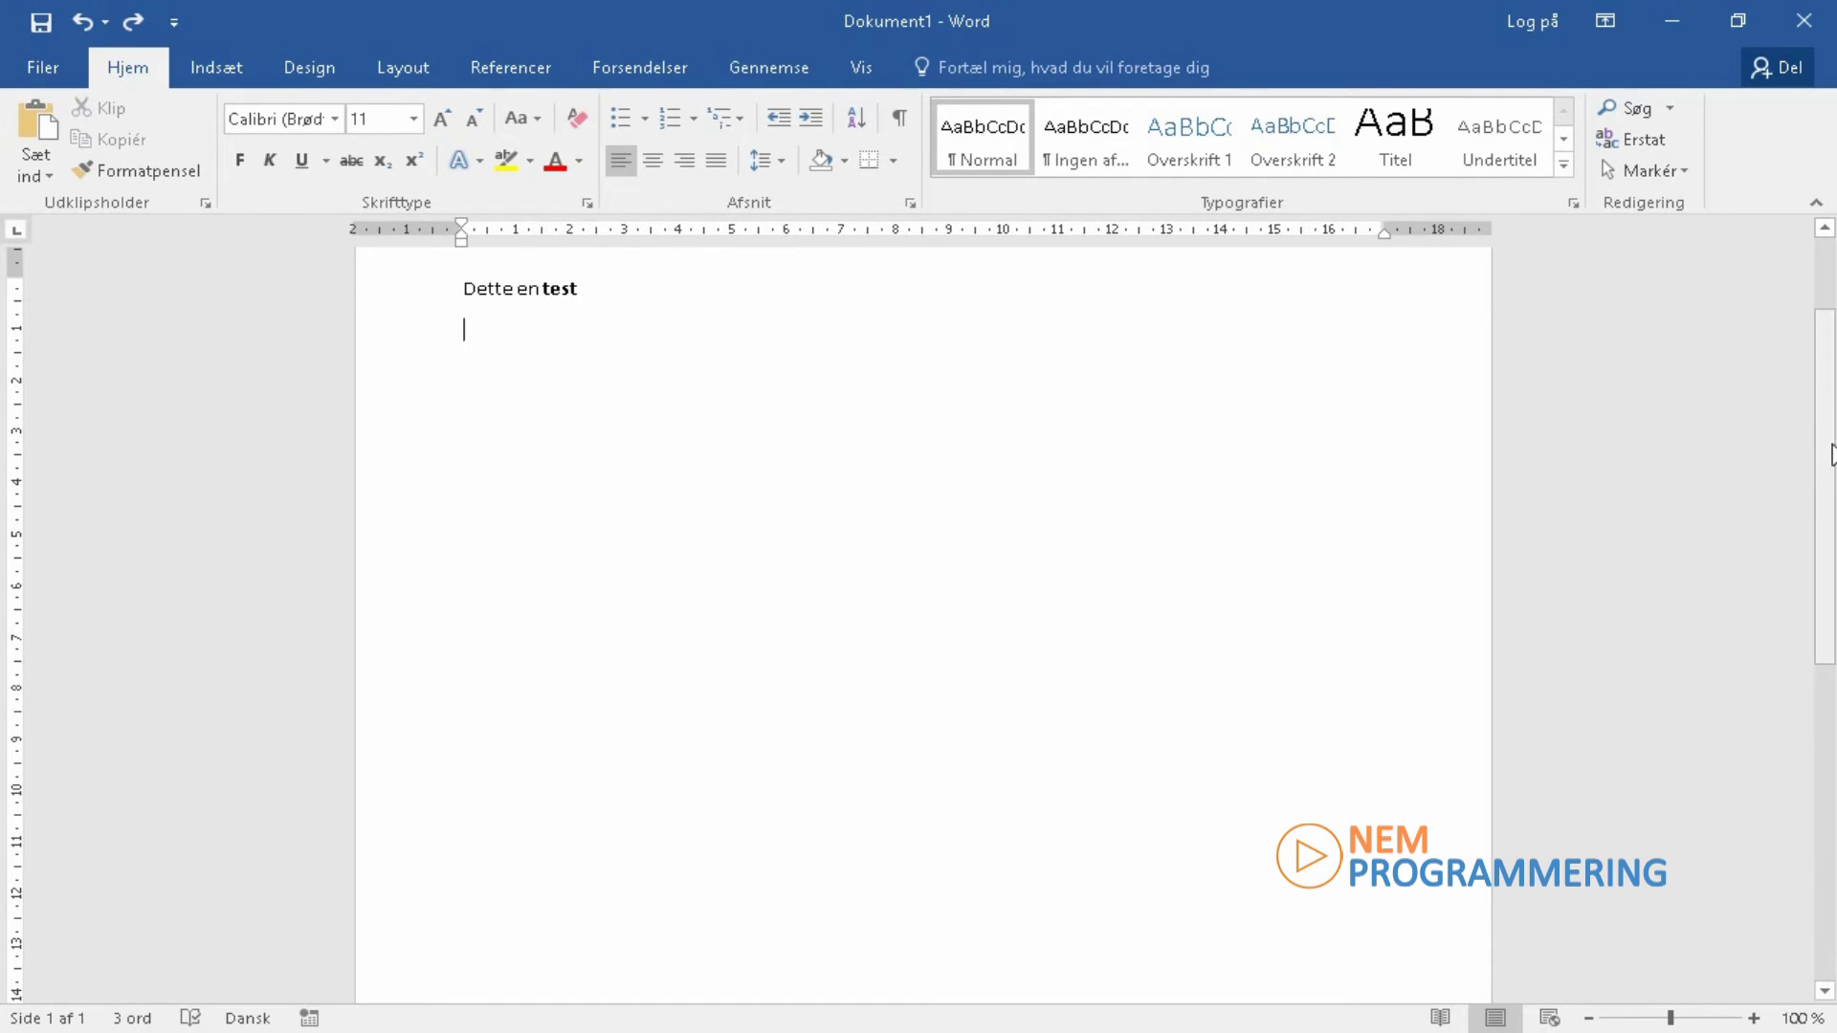
pyautogui.scroll(3, 1830, 454)
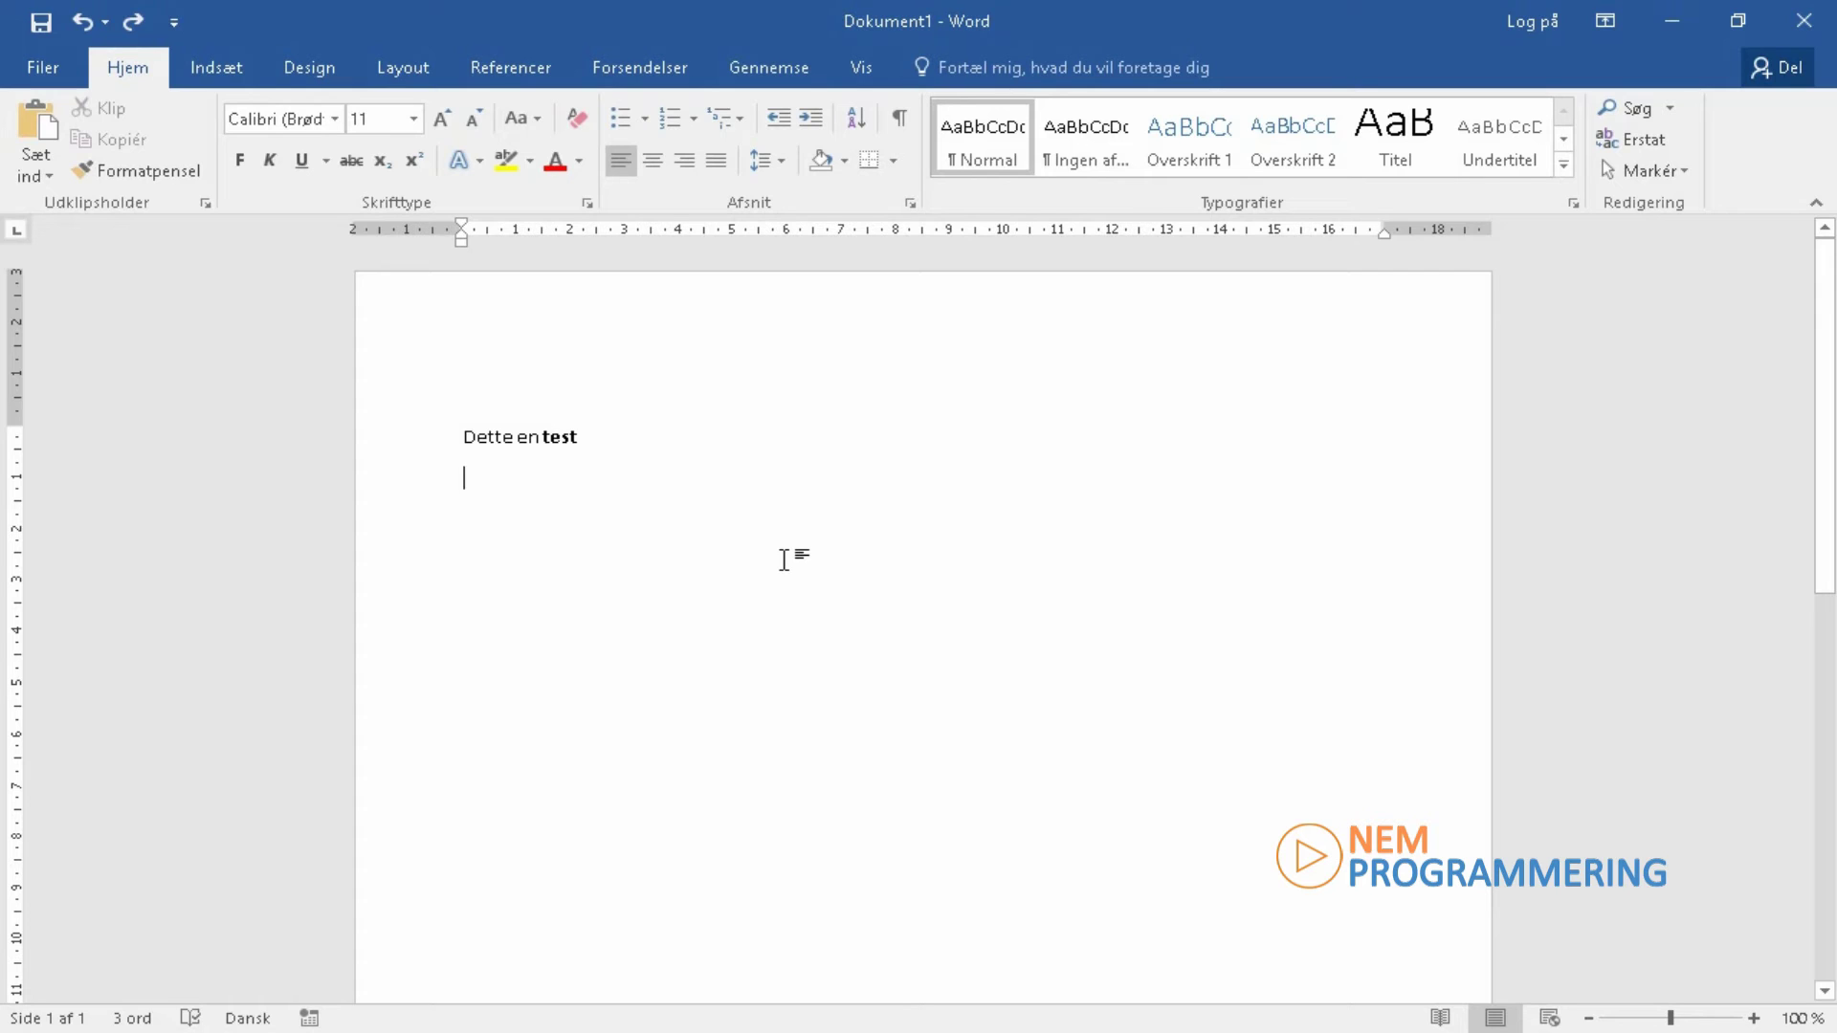
# Look over the Indsæt and Sidelayout ribbons, then show the Filer Oplysninger page: 1 page, 3 words.
pyautogui.click(229, 65)
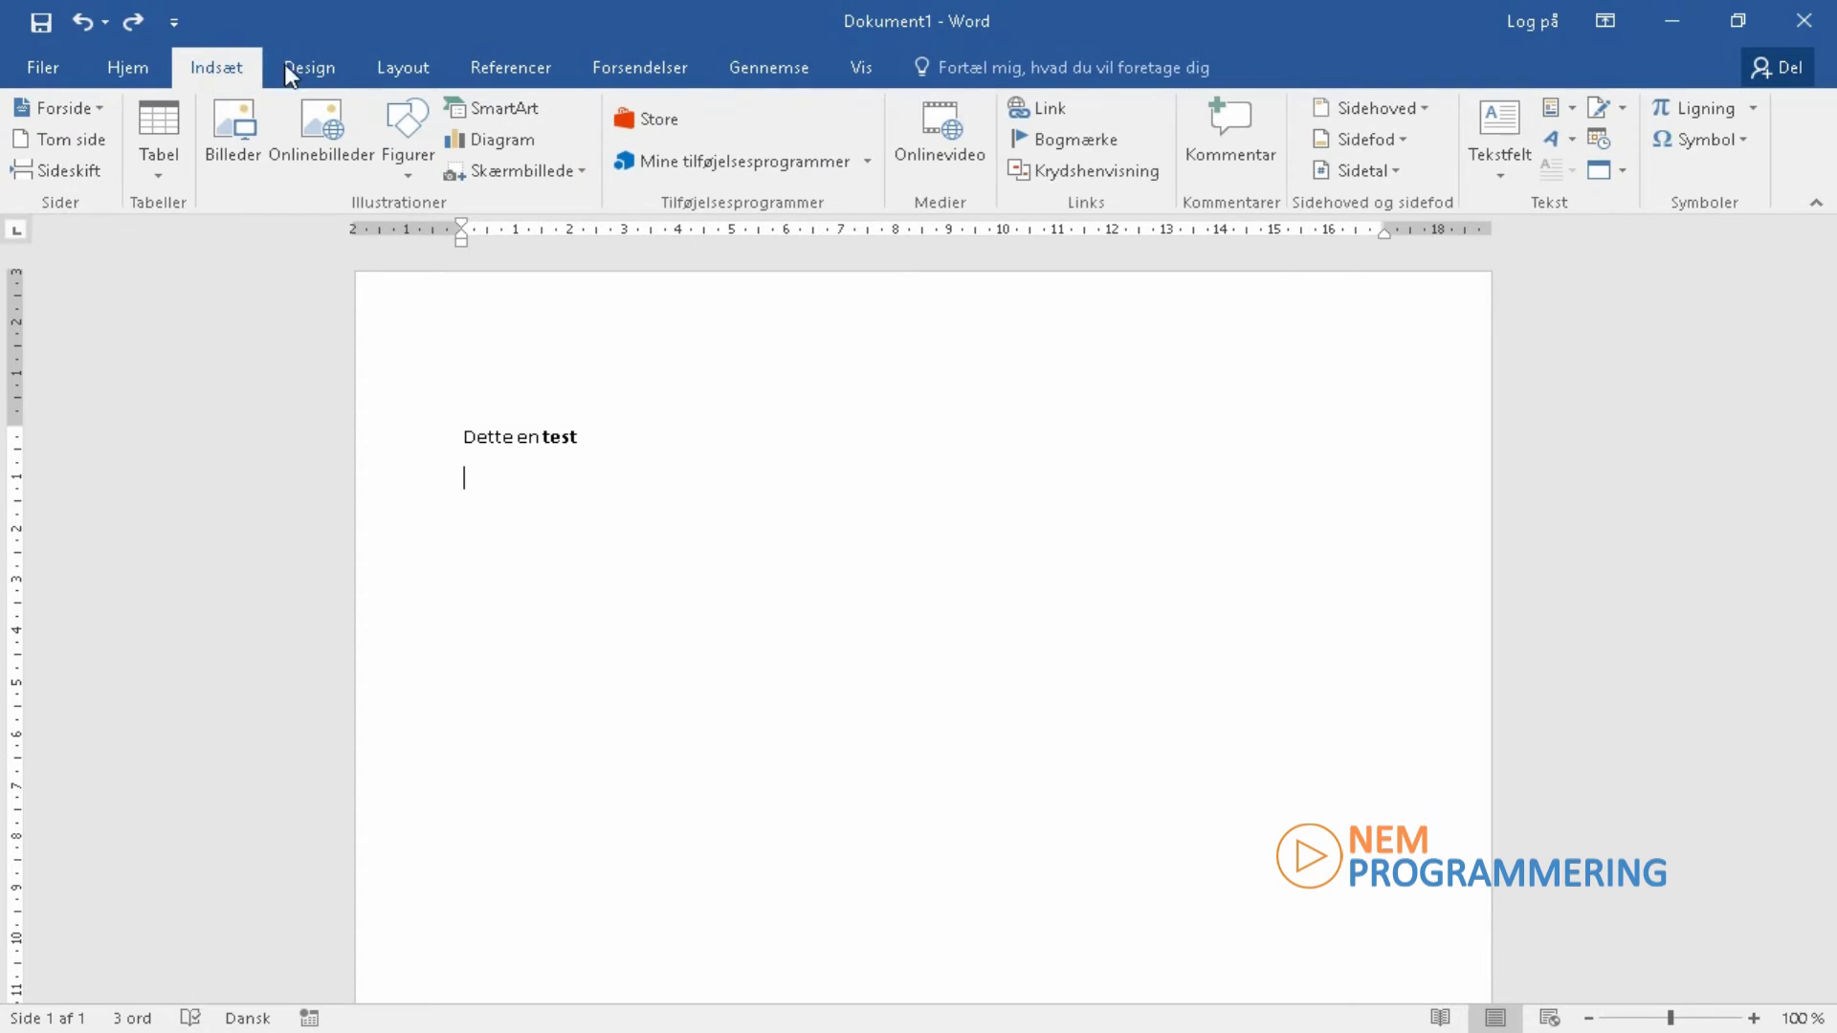
pyautogui.click(392, 65)
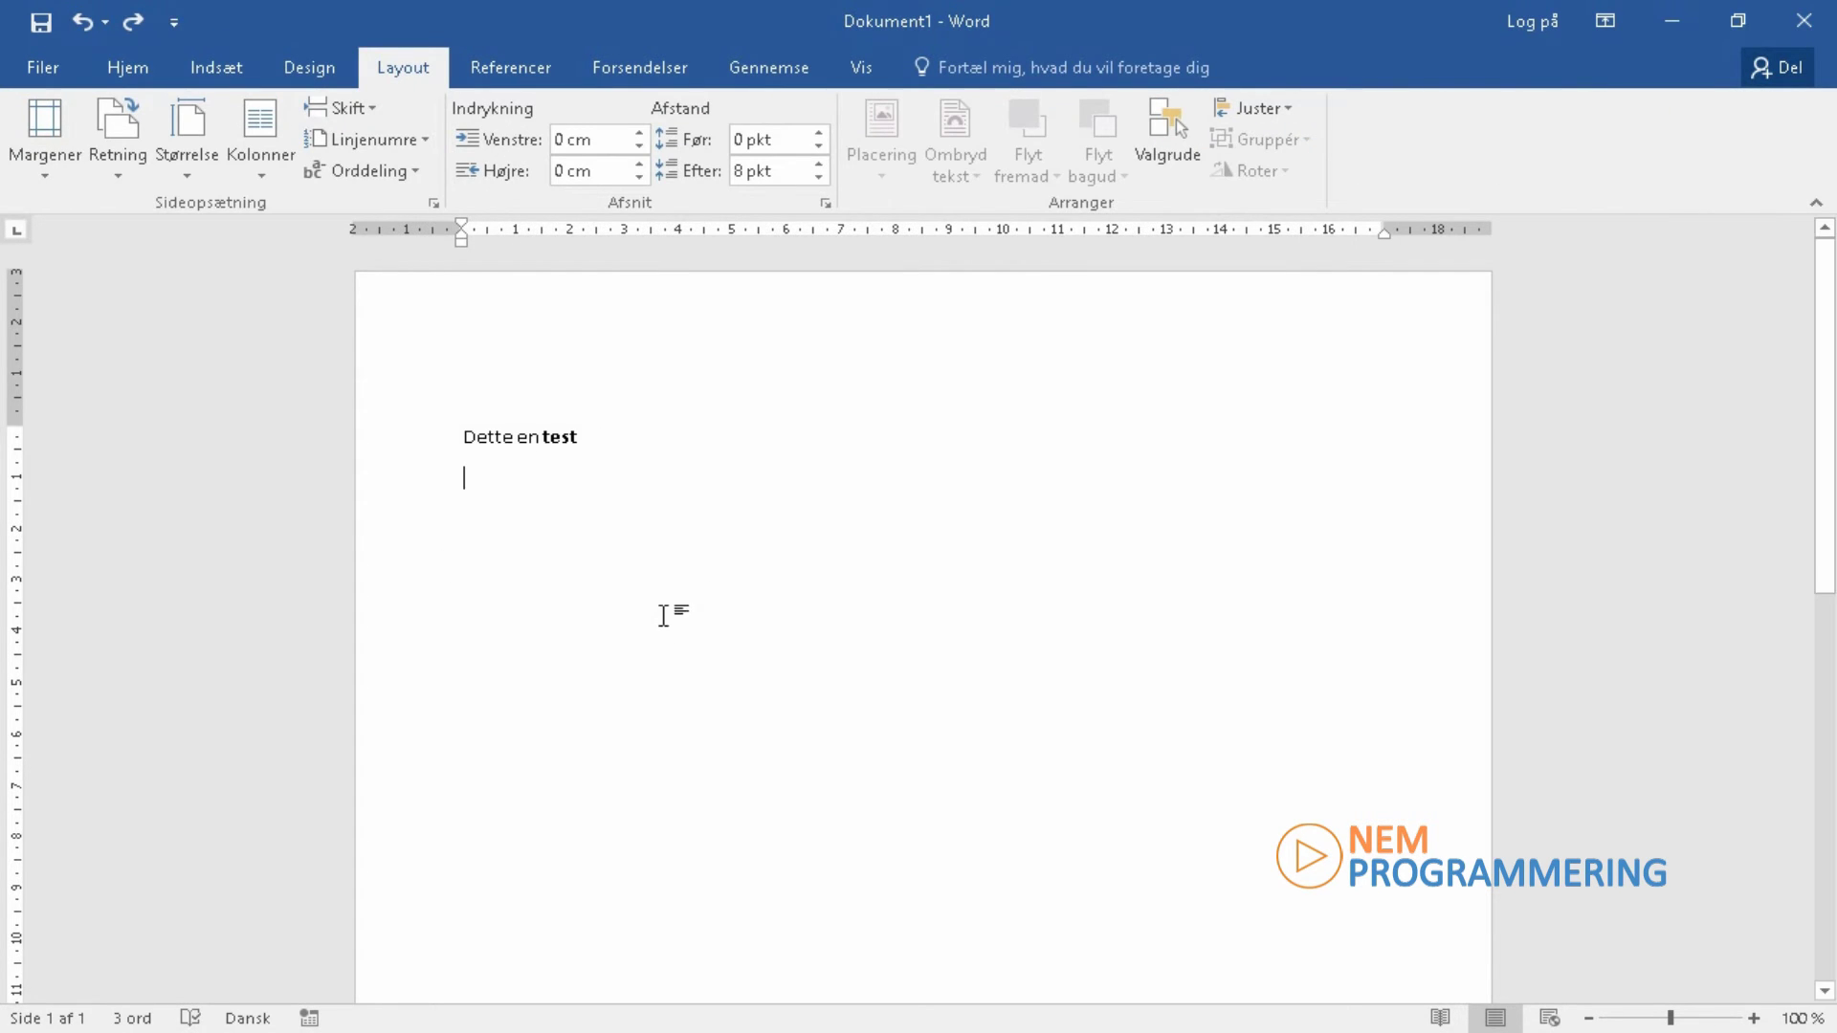
pyautogui.click(46, 67)
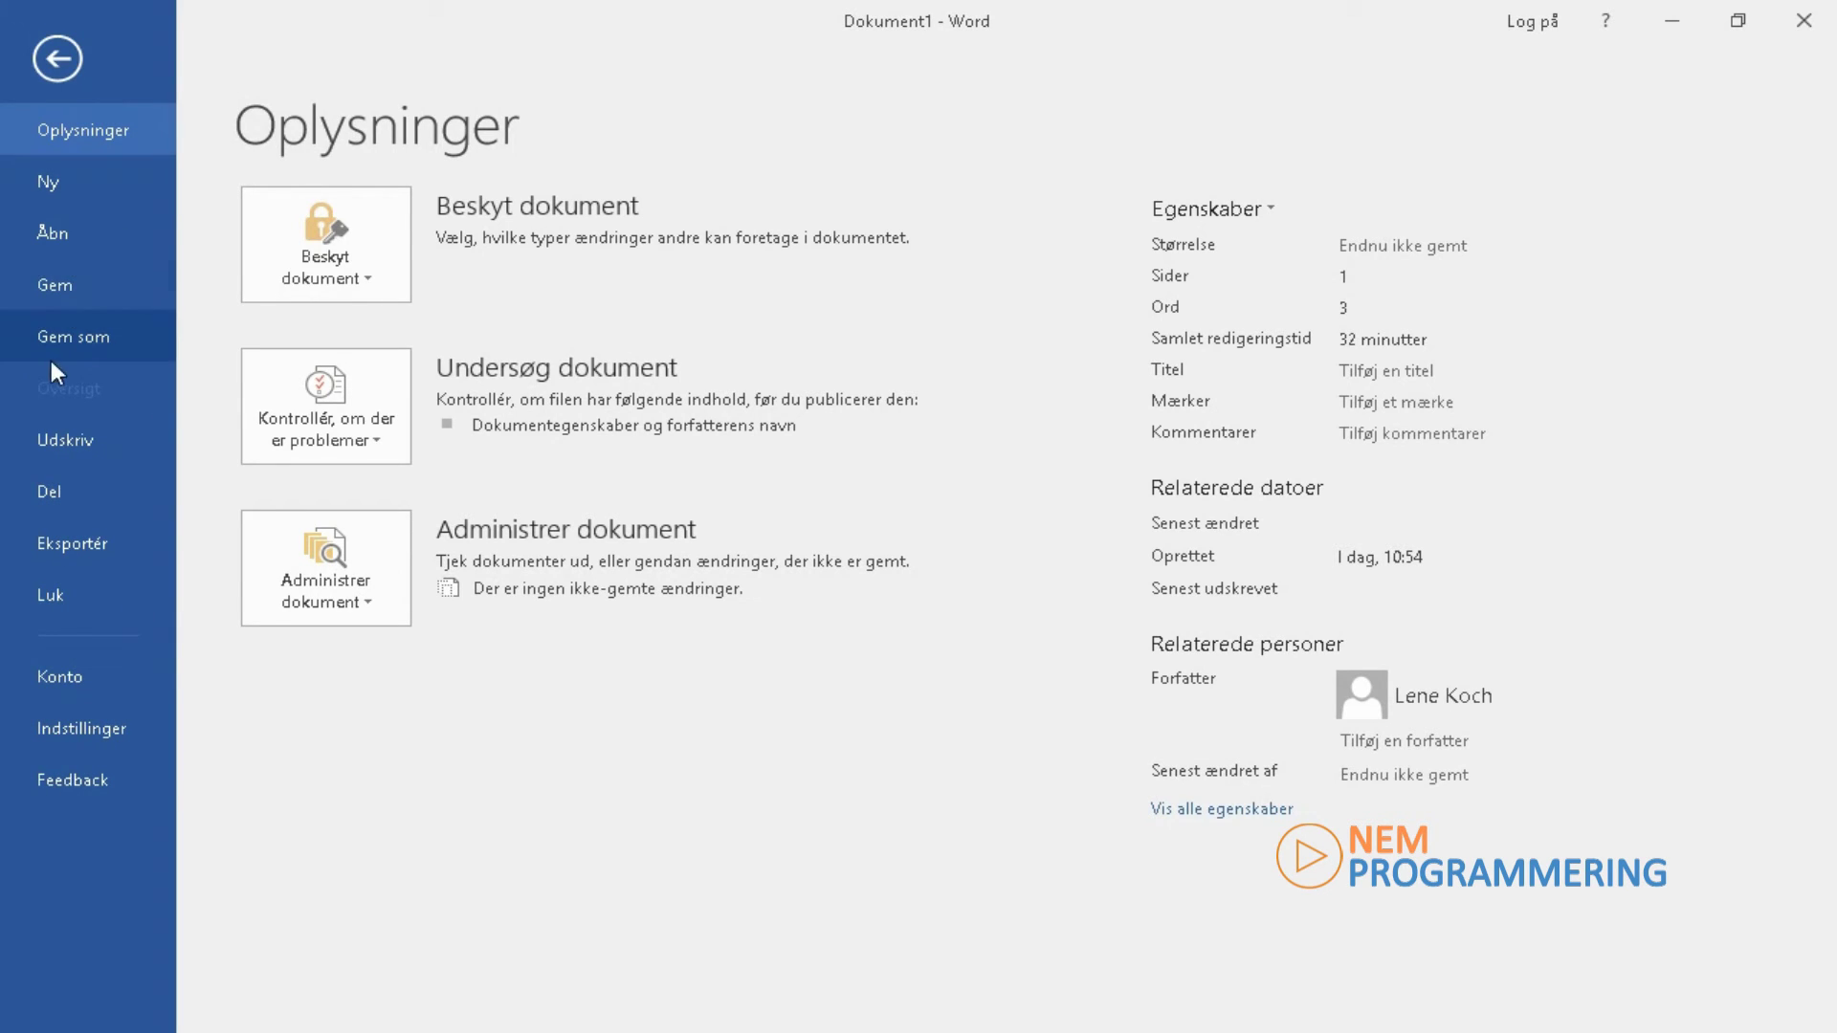
# Save the document as 'Test' in Word-dokument (*.docx) format in the Dokumenter folder.
pyautogui.click(62, 284)
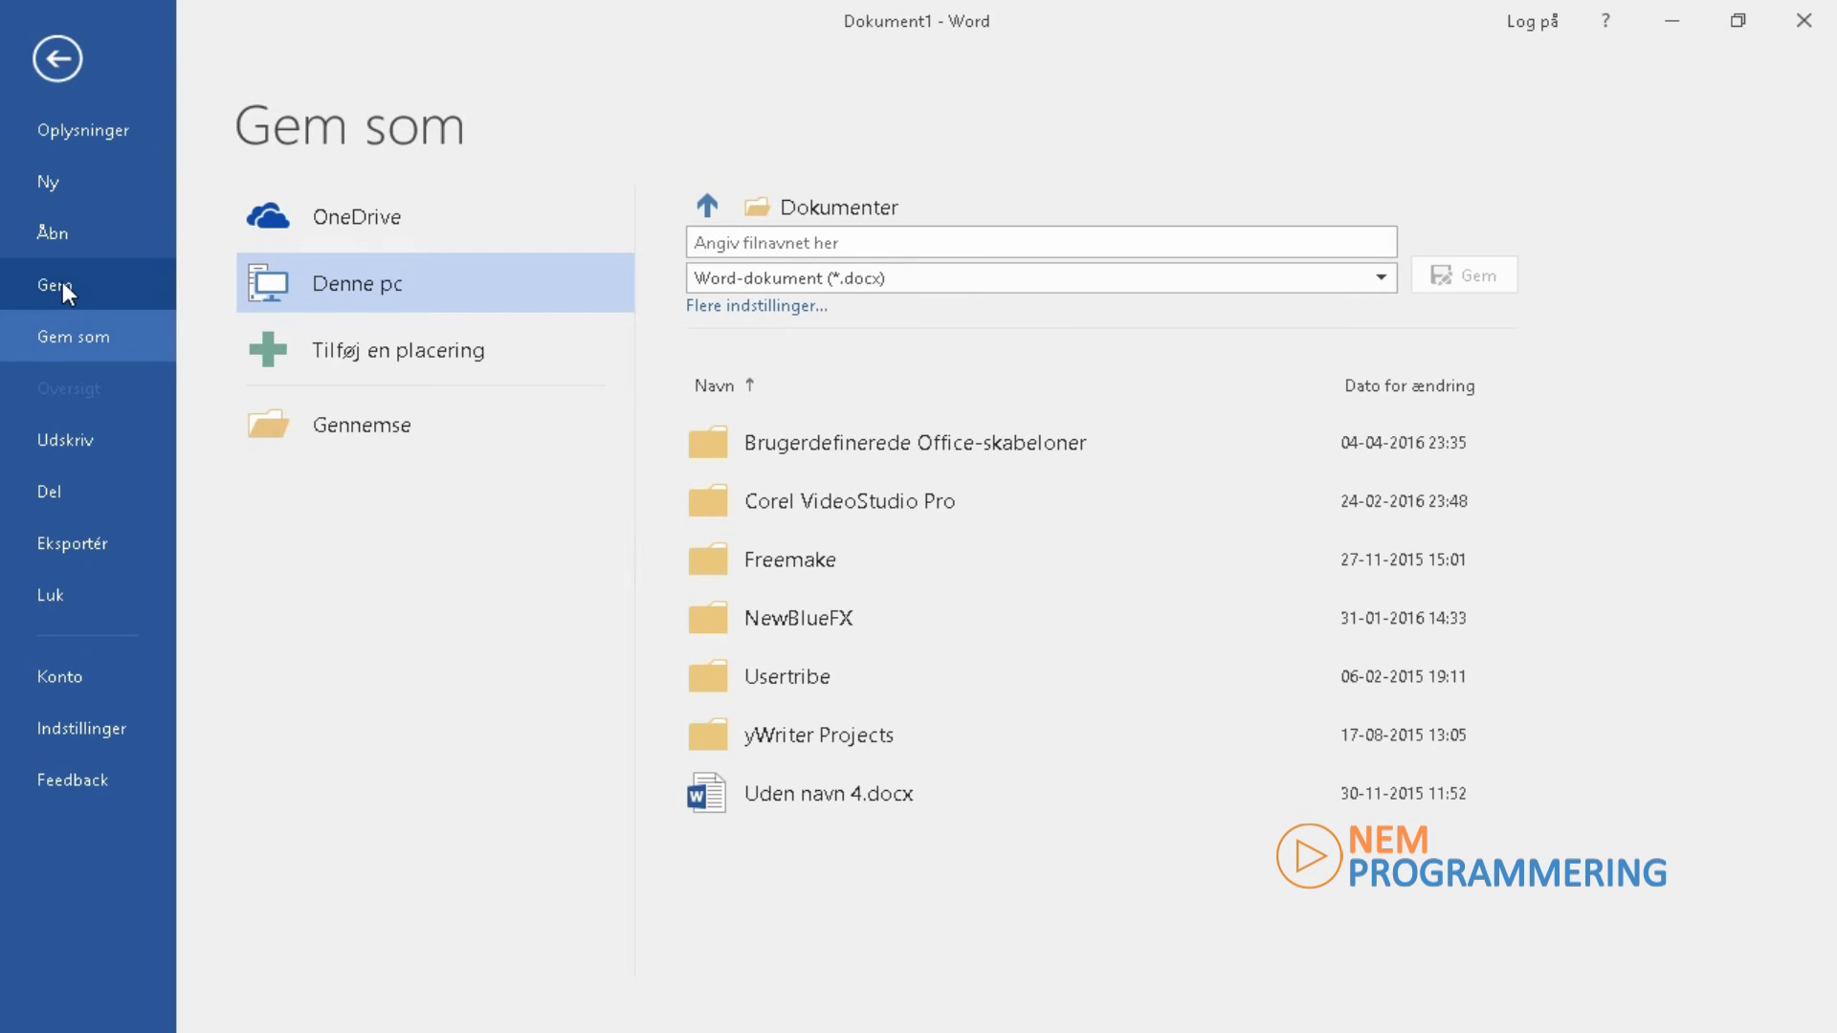
pyautogui.click(63, 338)
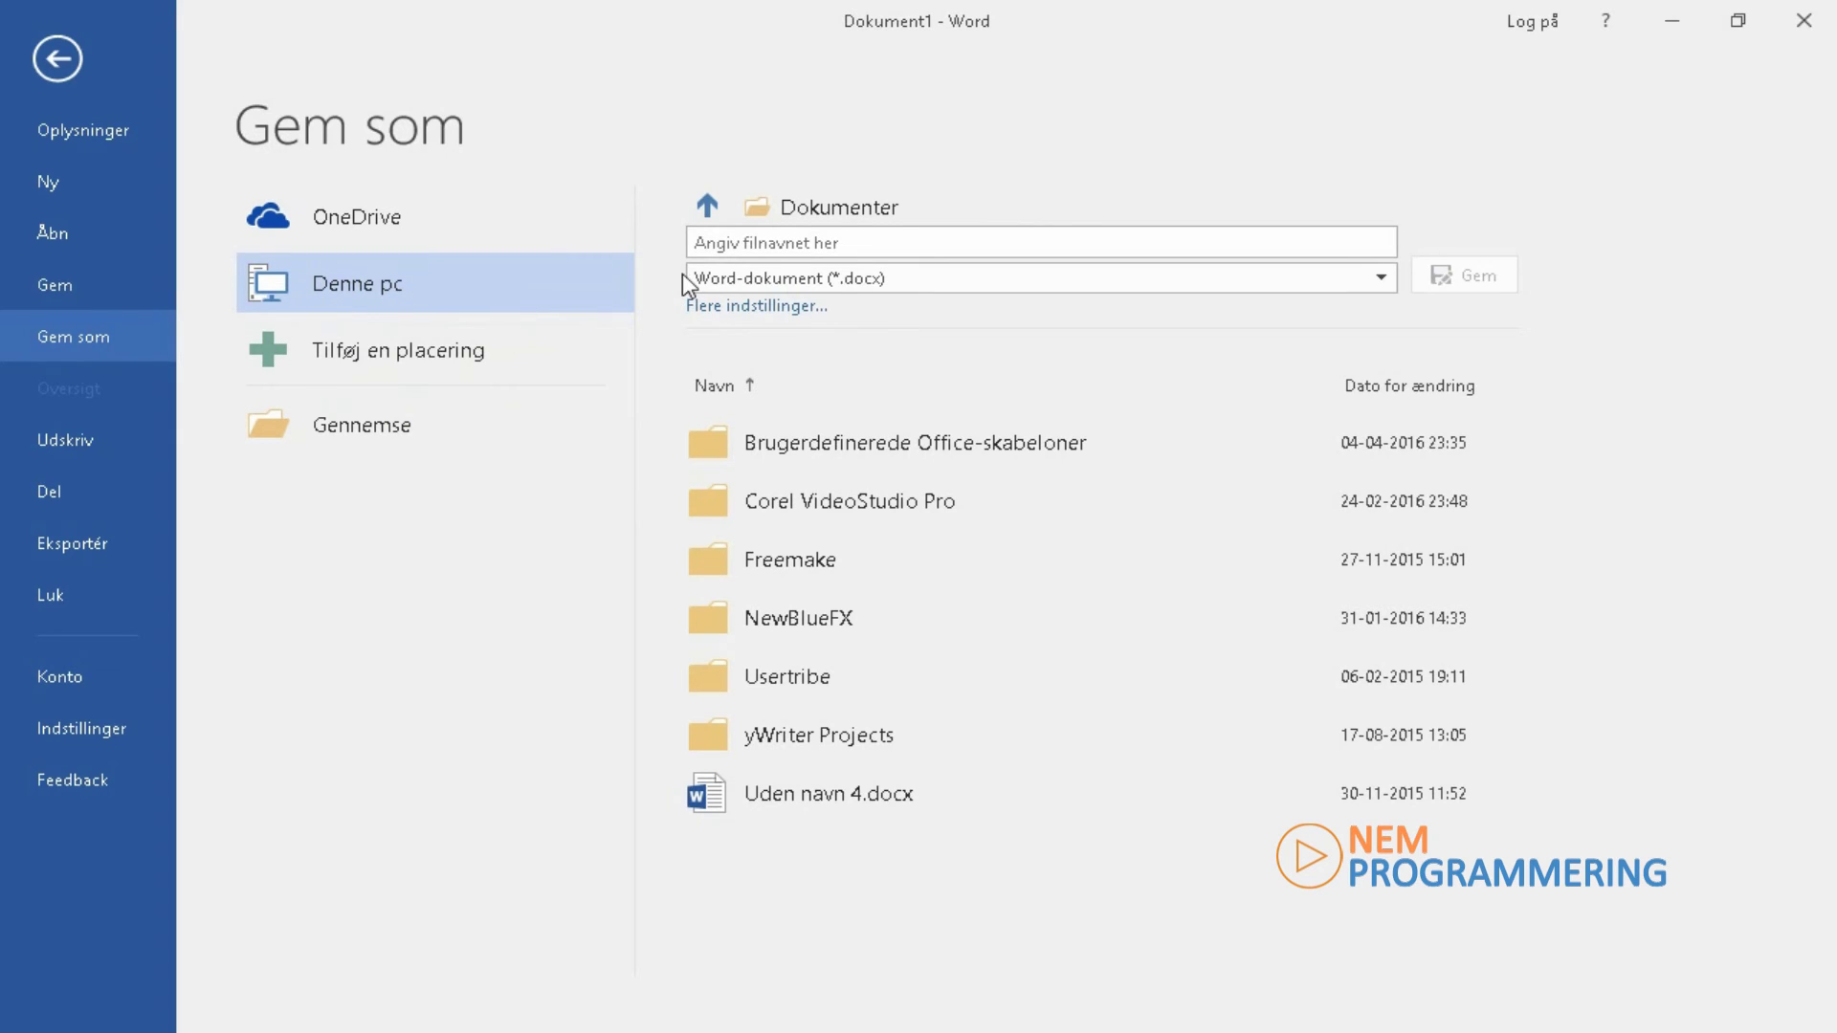
pyautogui.click(750, 241)
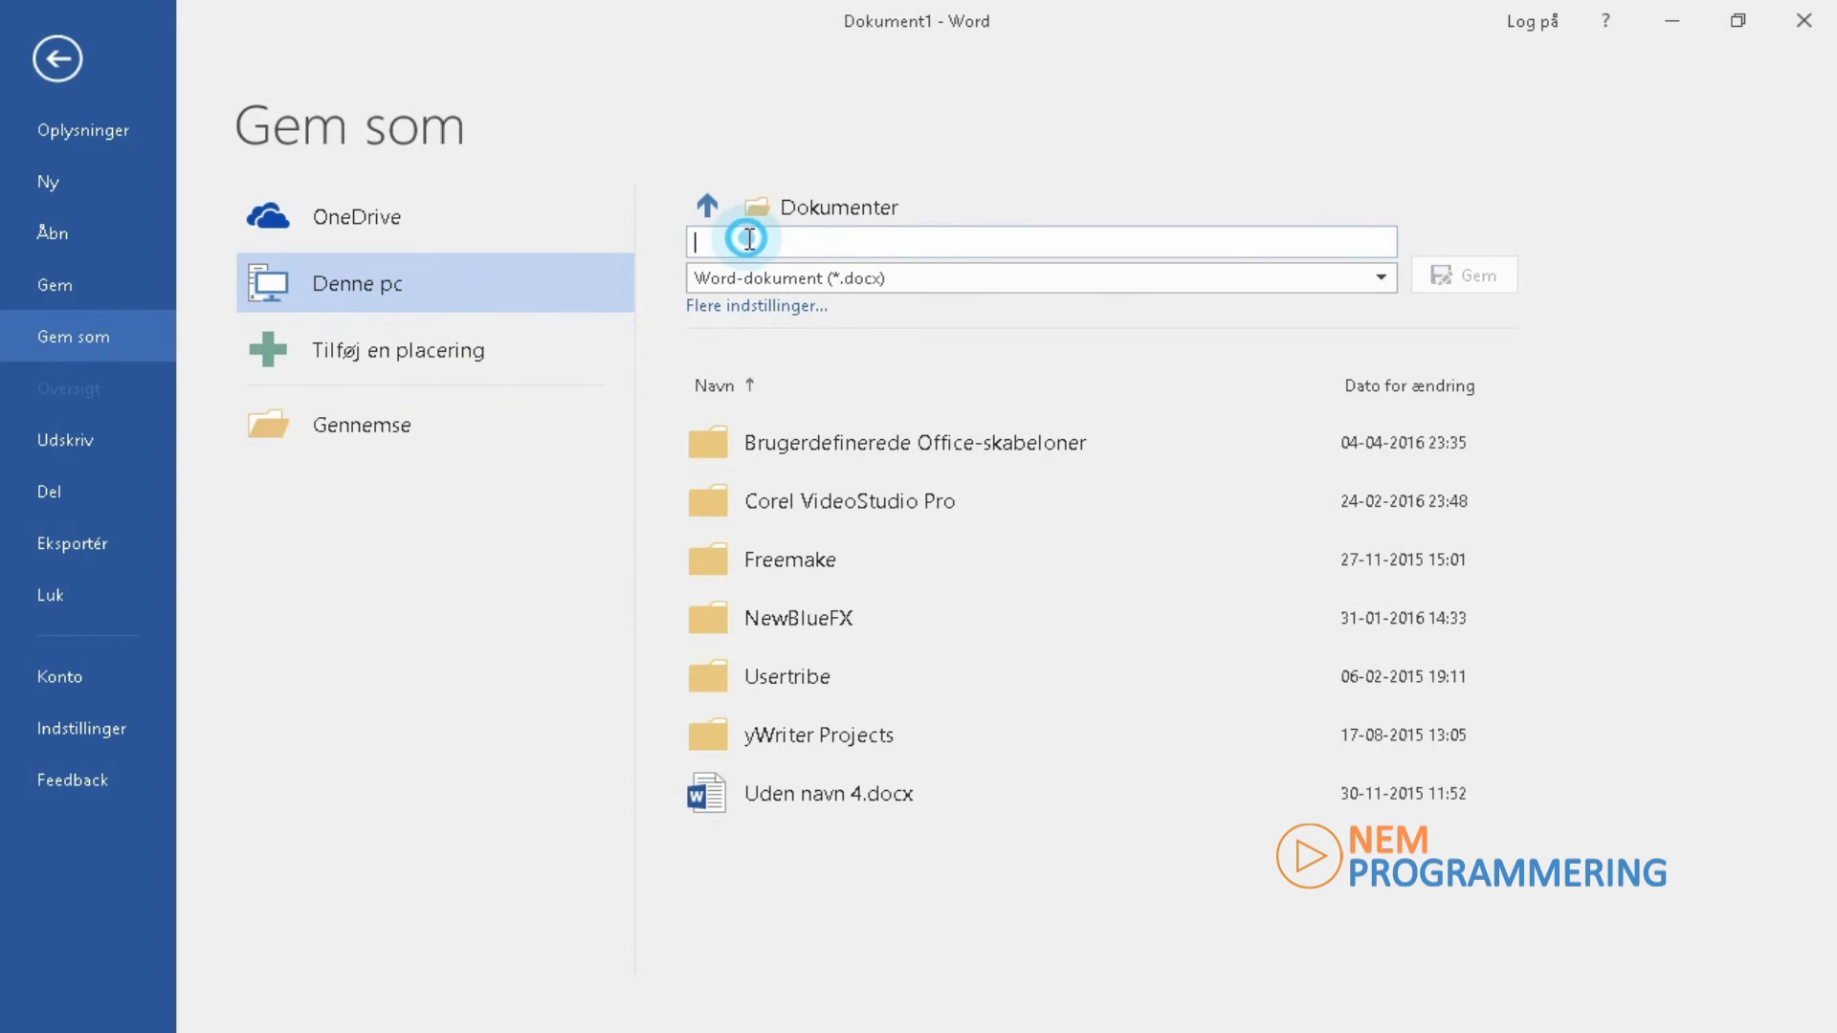
pyautogui.write('Test')
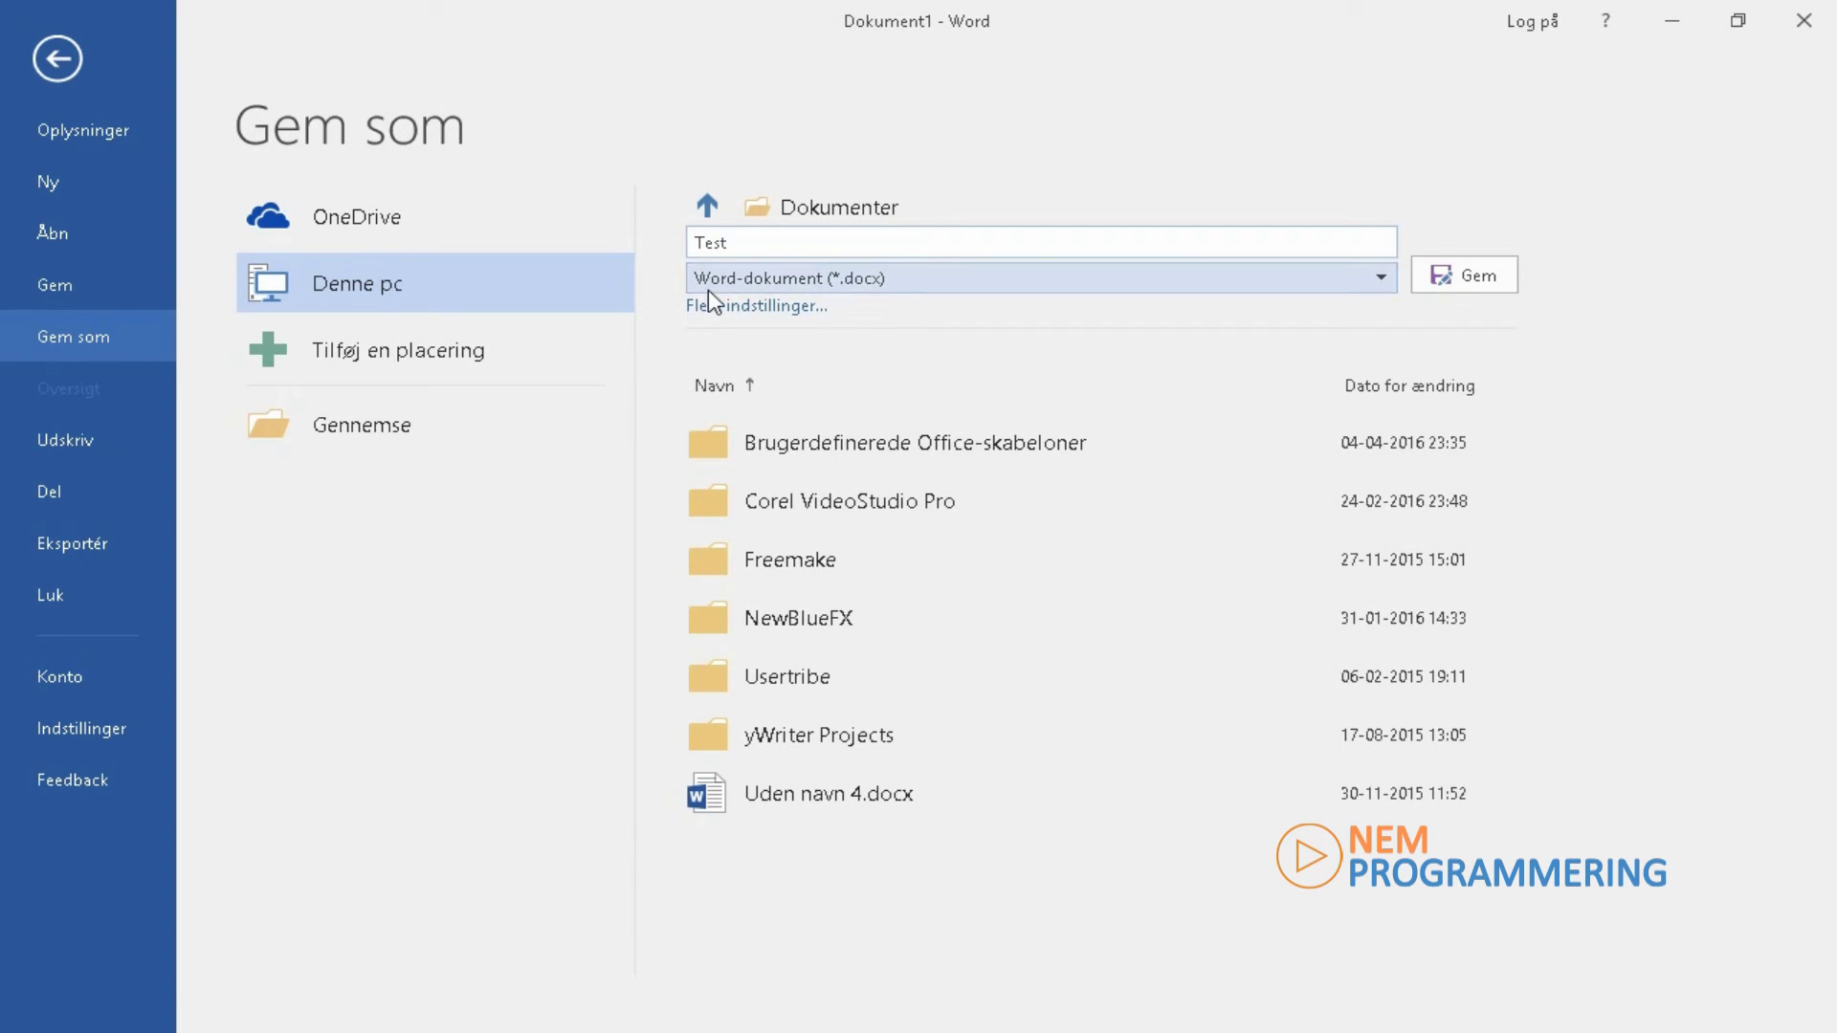
pyautogui.click(1379, 279)
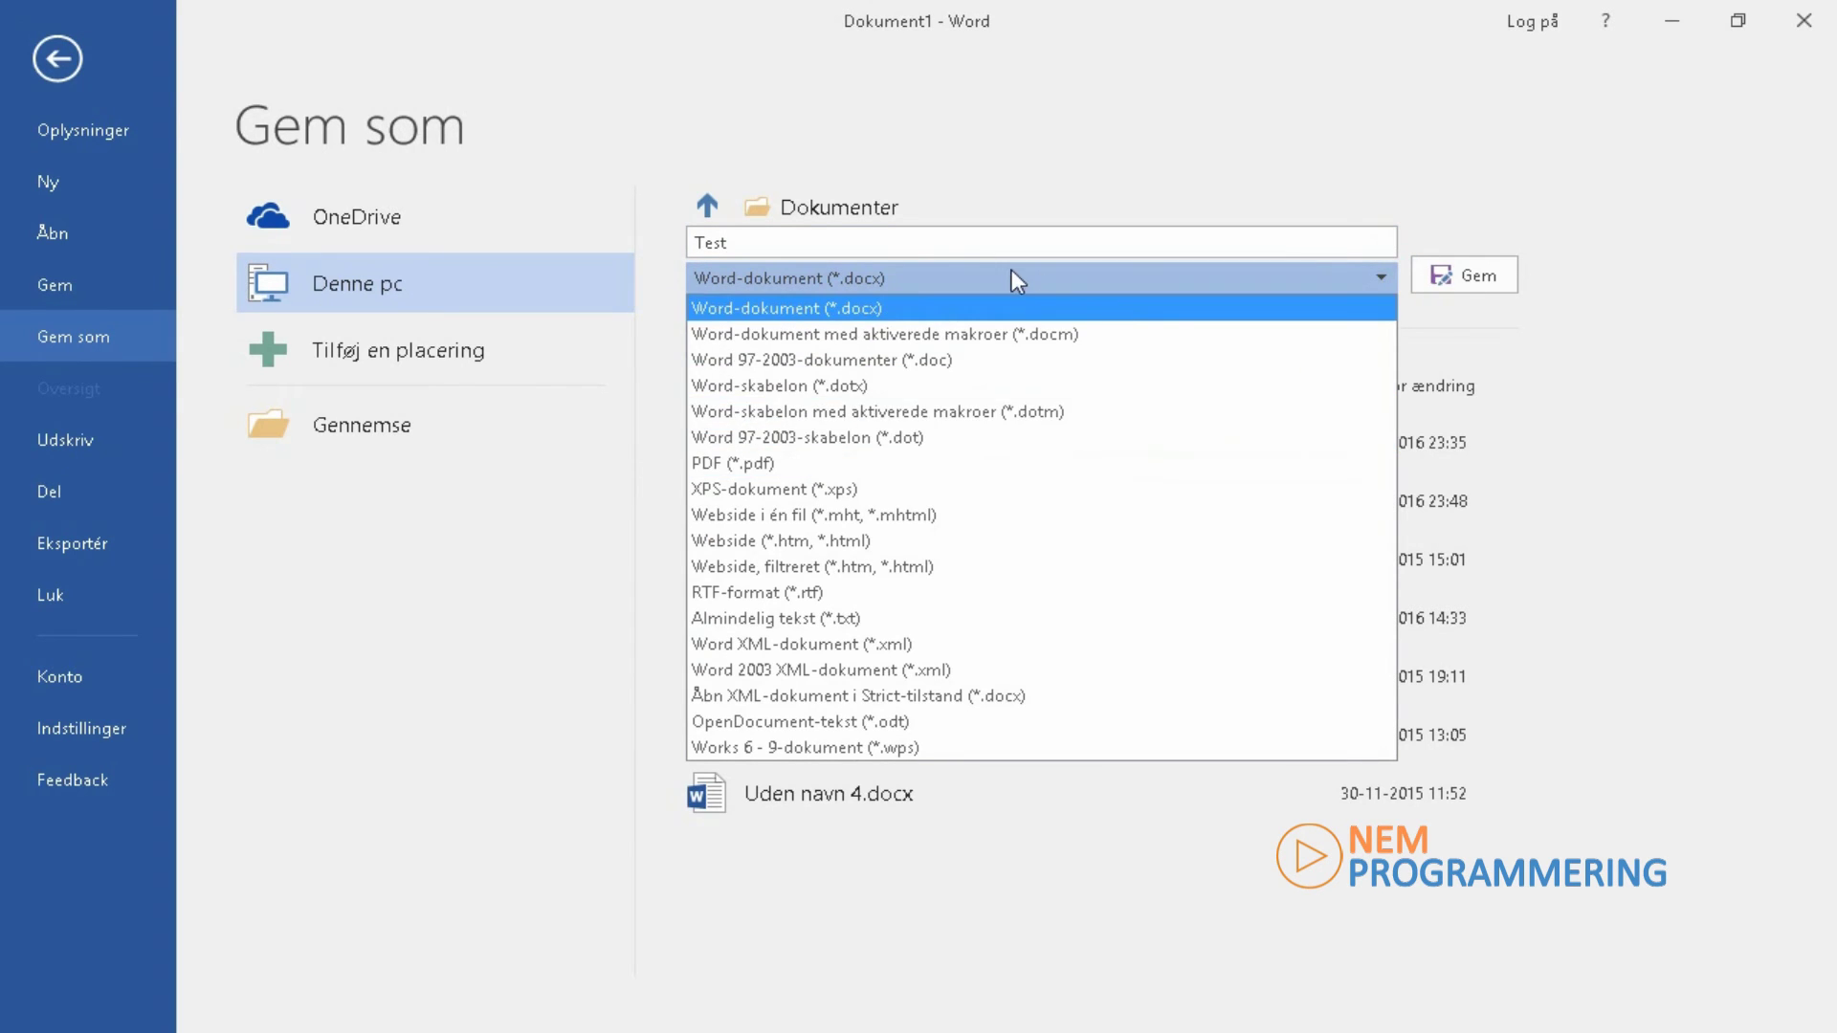
pyautogui.click(974, 277)
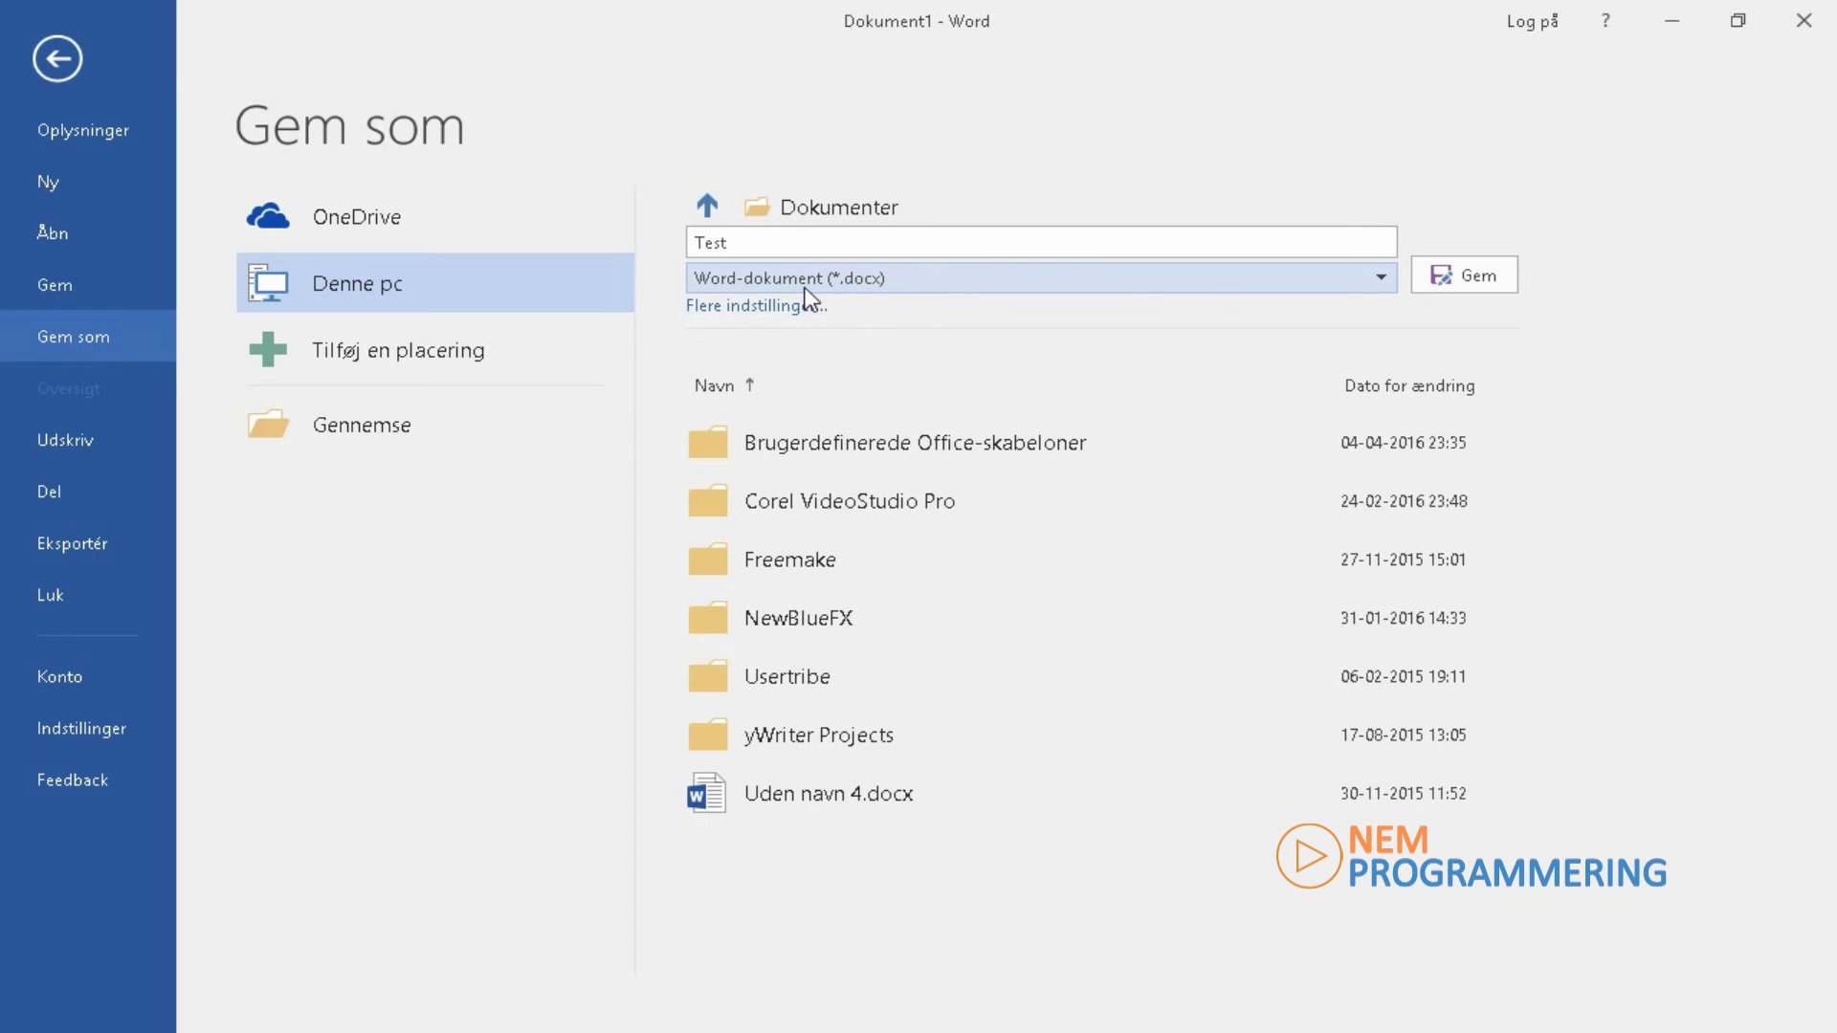
pyautogui.click(707, 205)
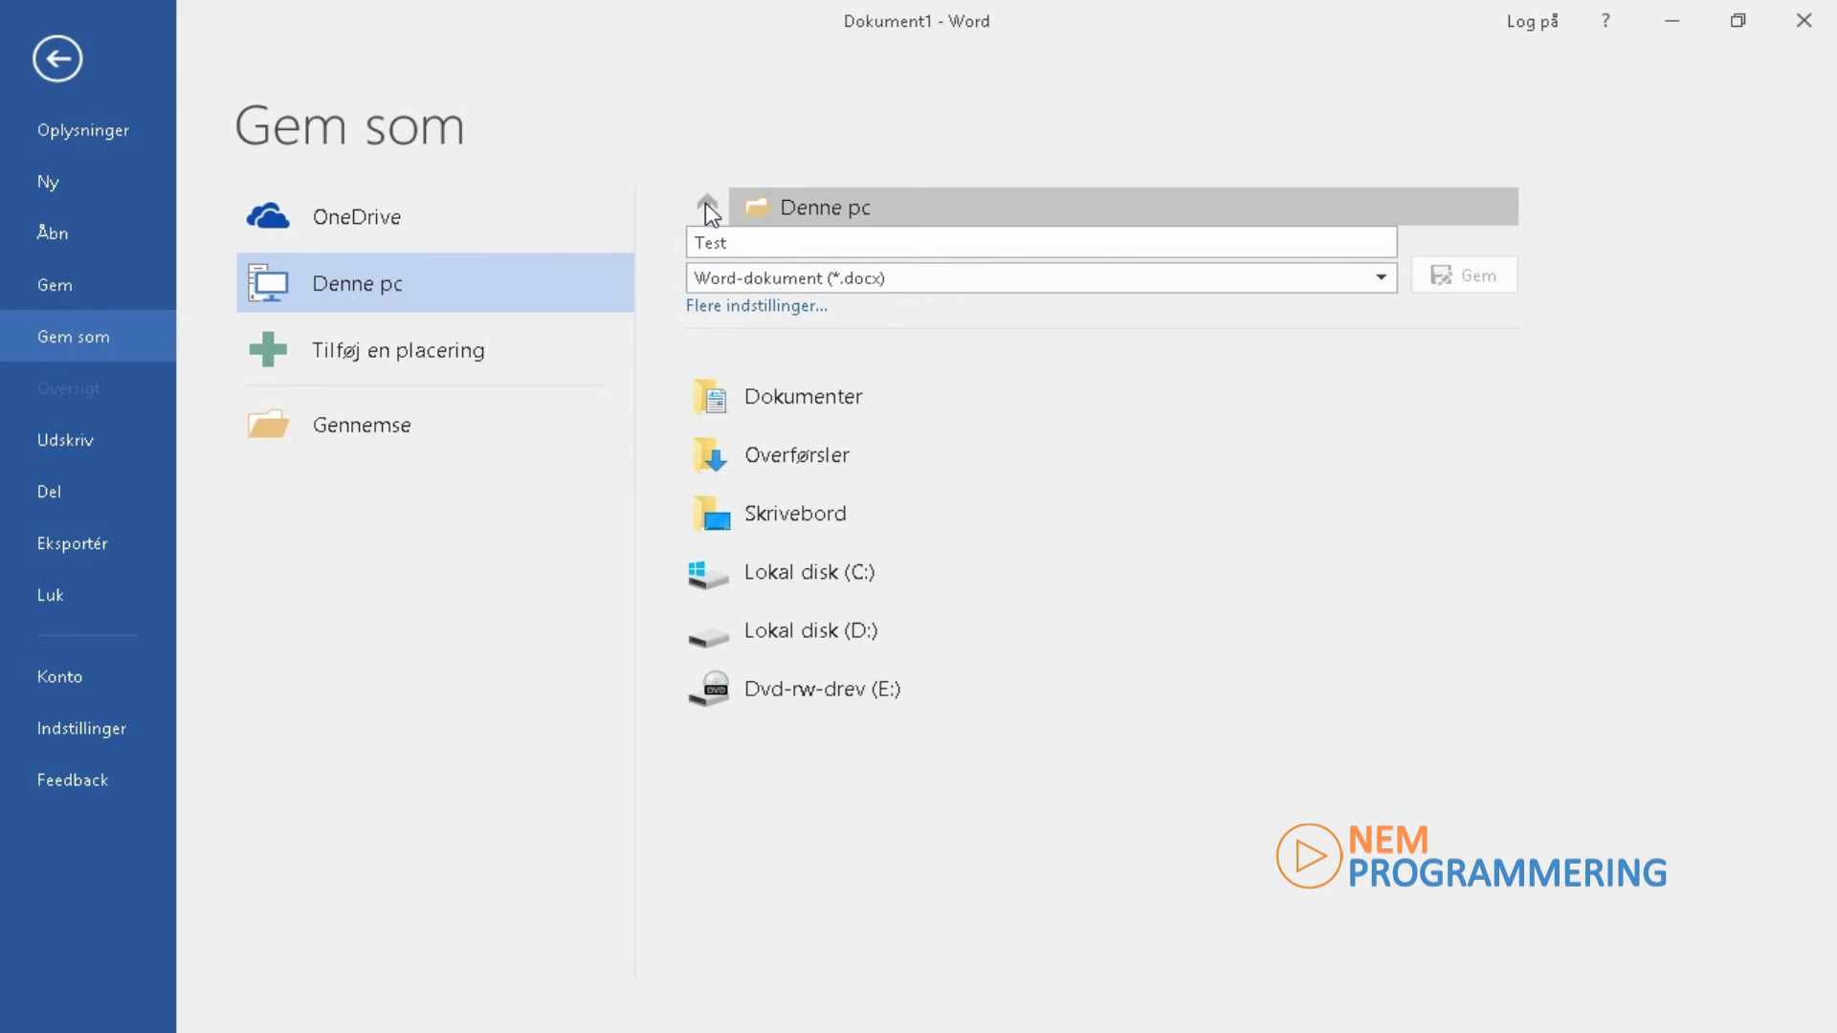
pyautogui.click(770, 524)
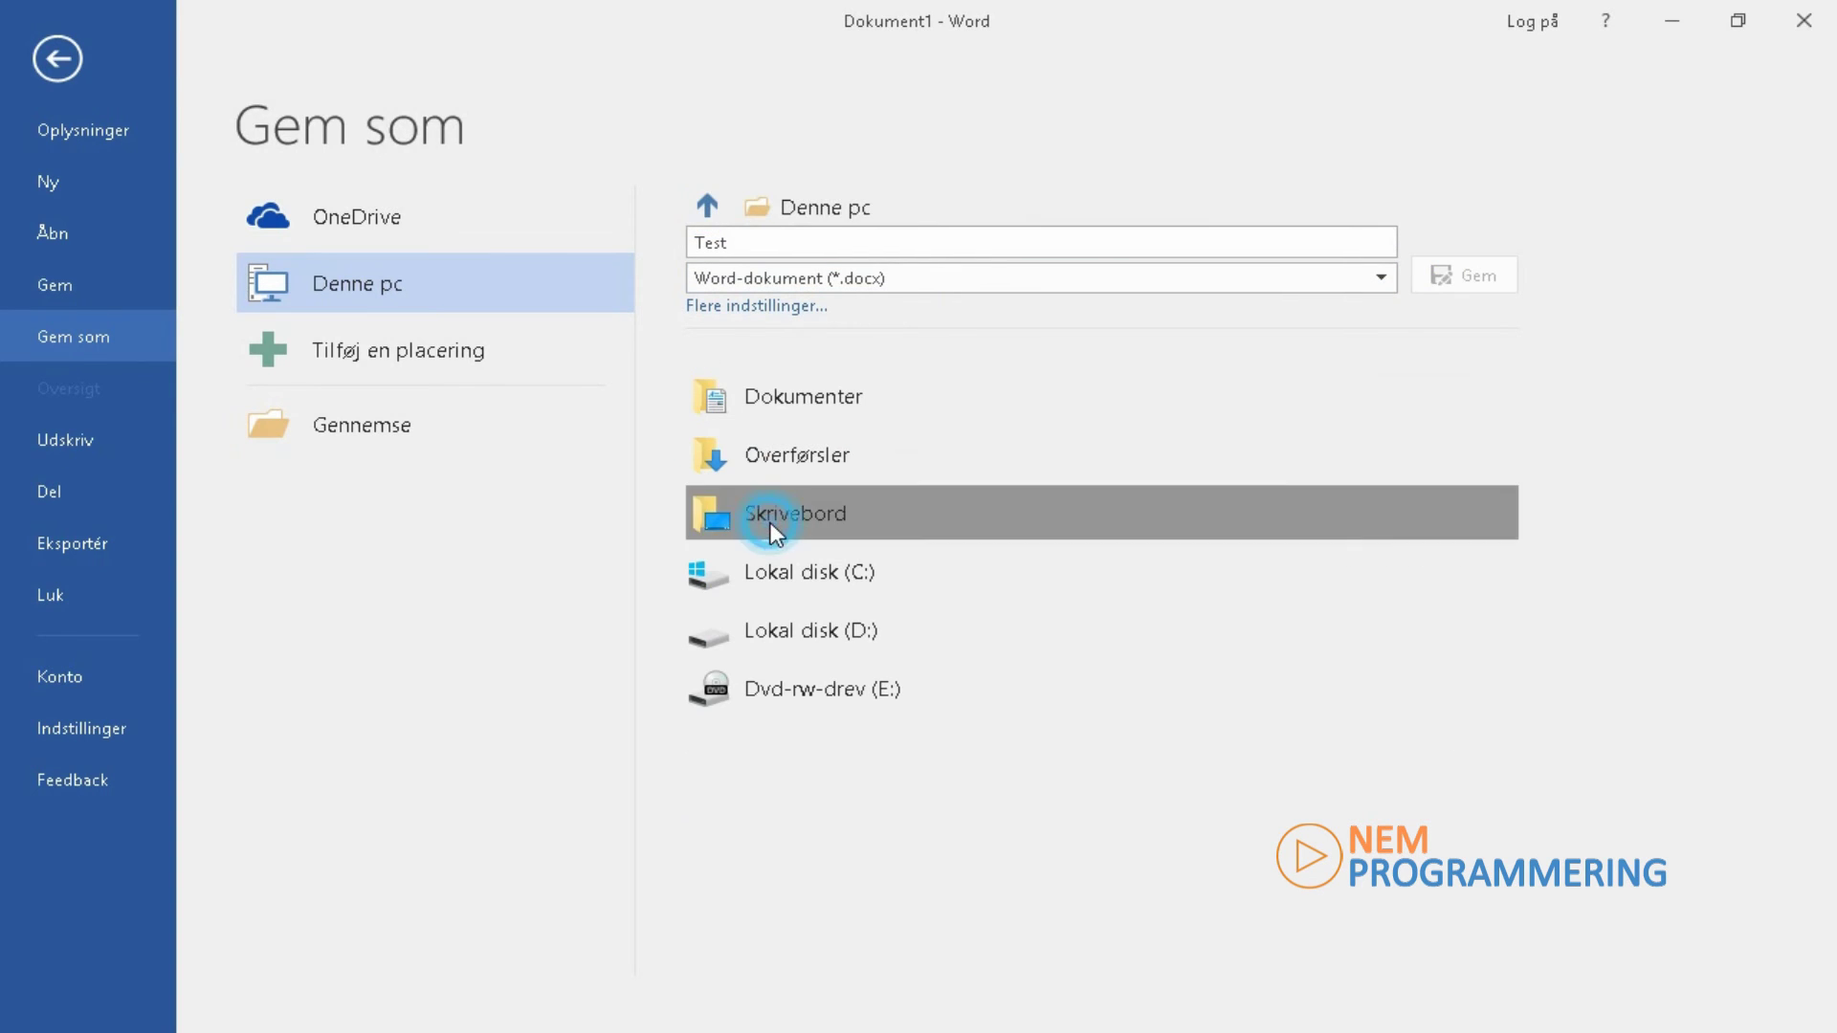
pyautogui.click(707, 205)
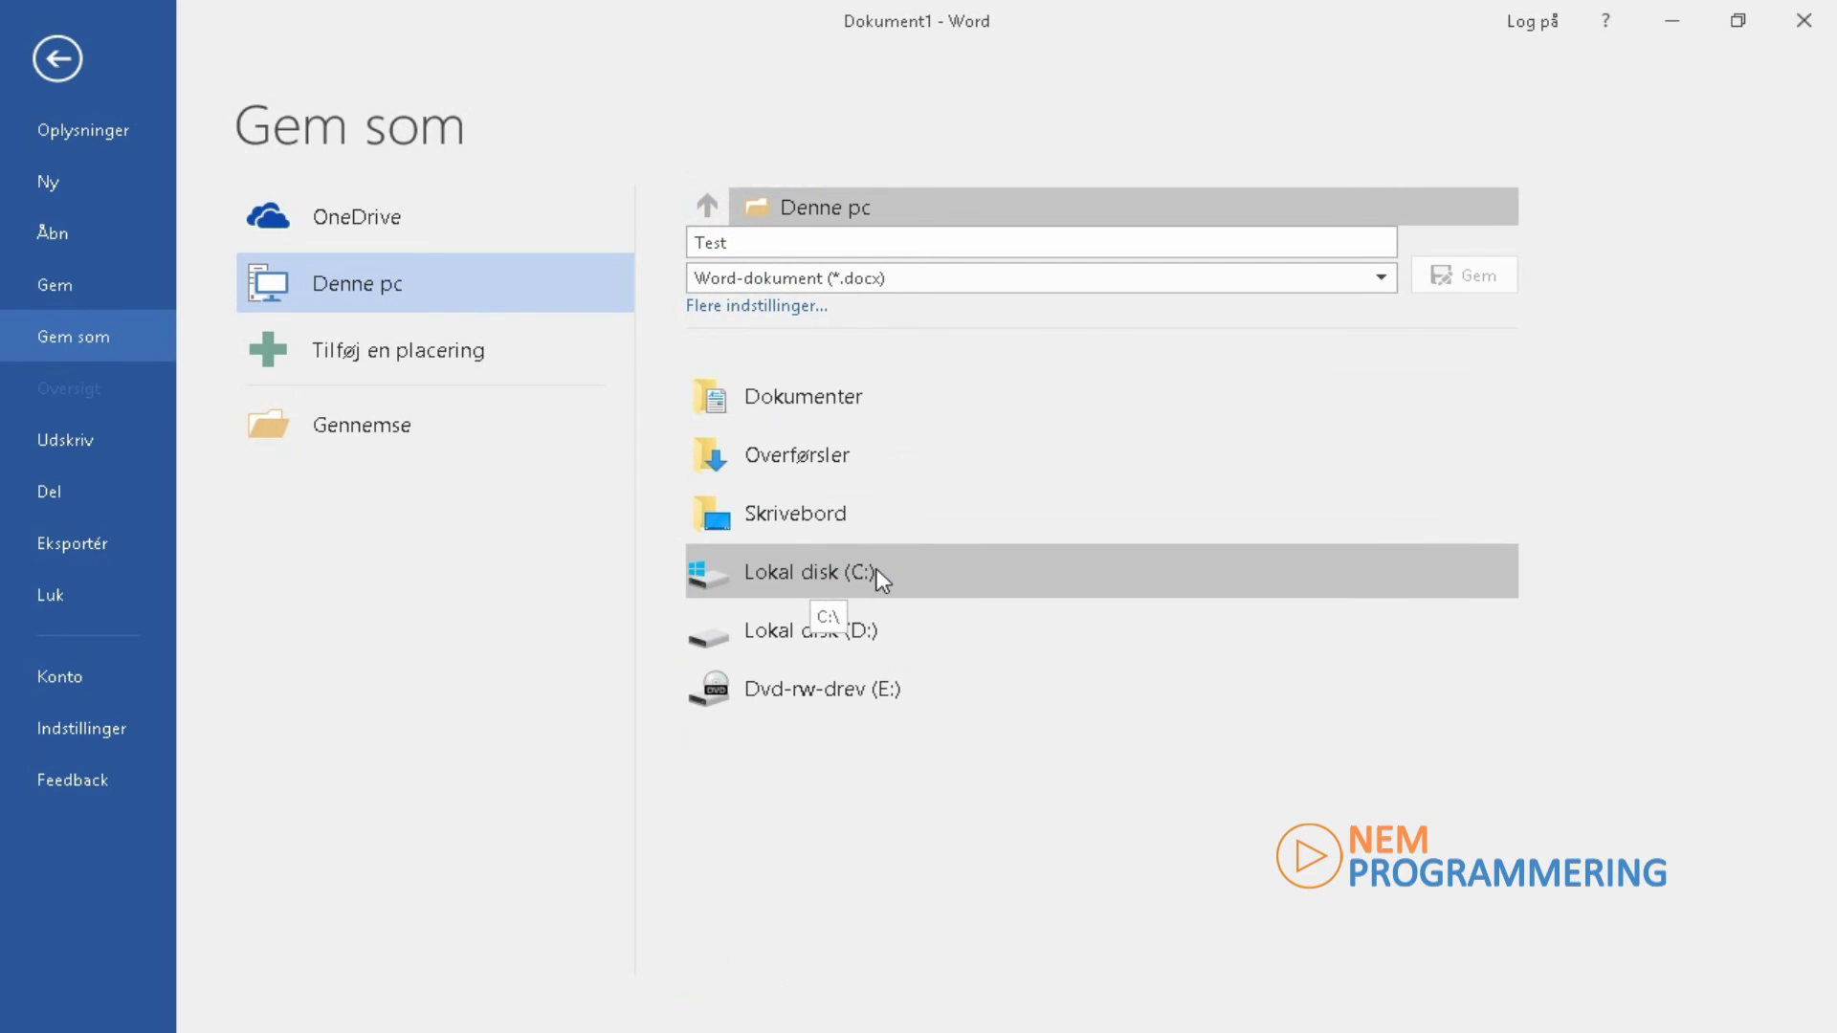
pyautogui.click(808, 394)
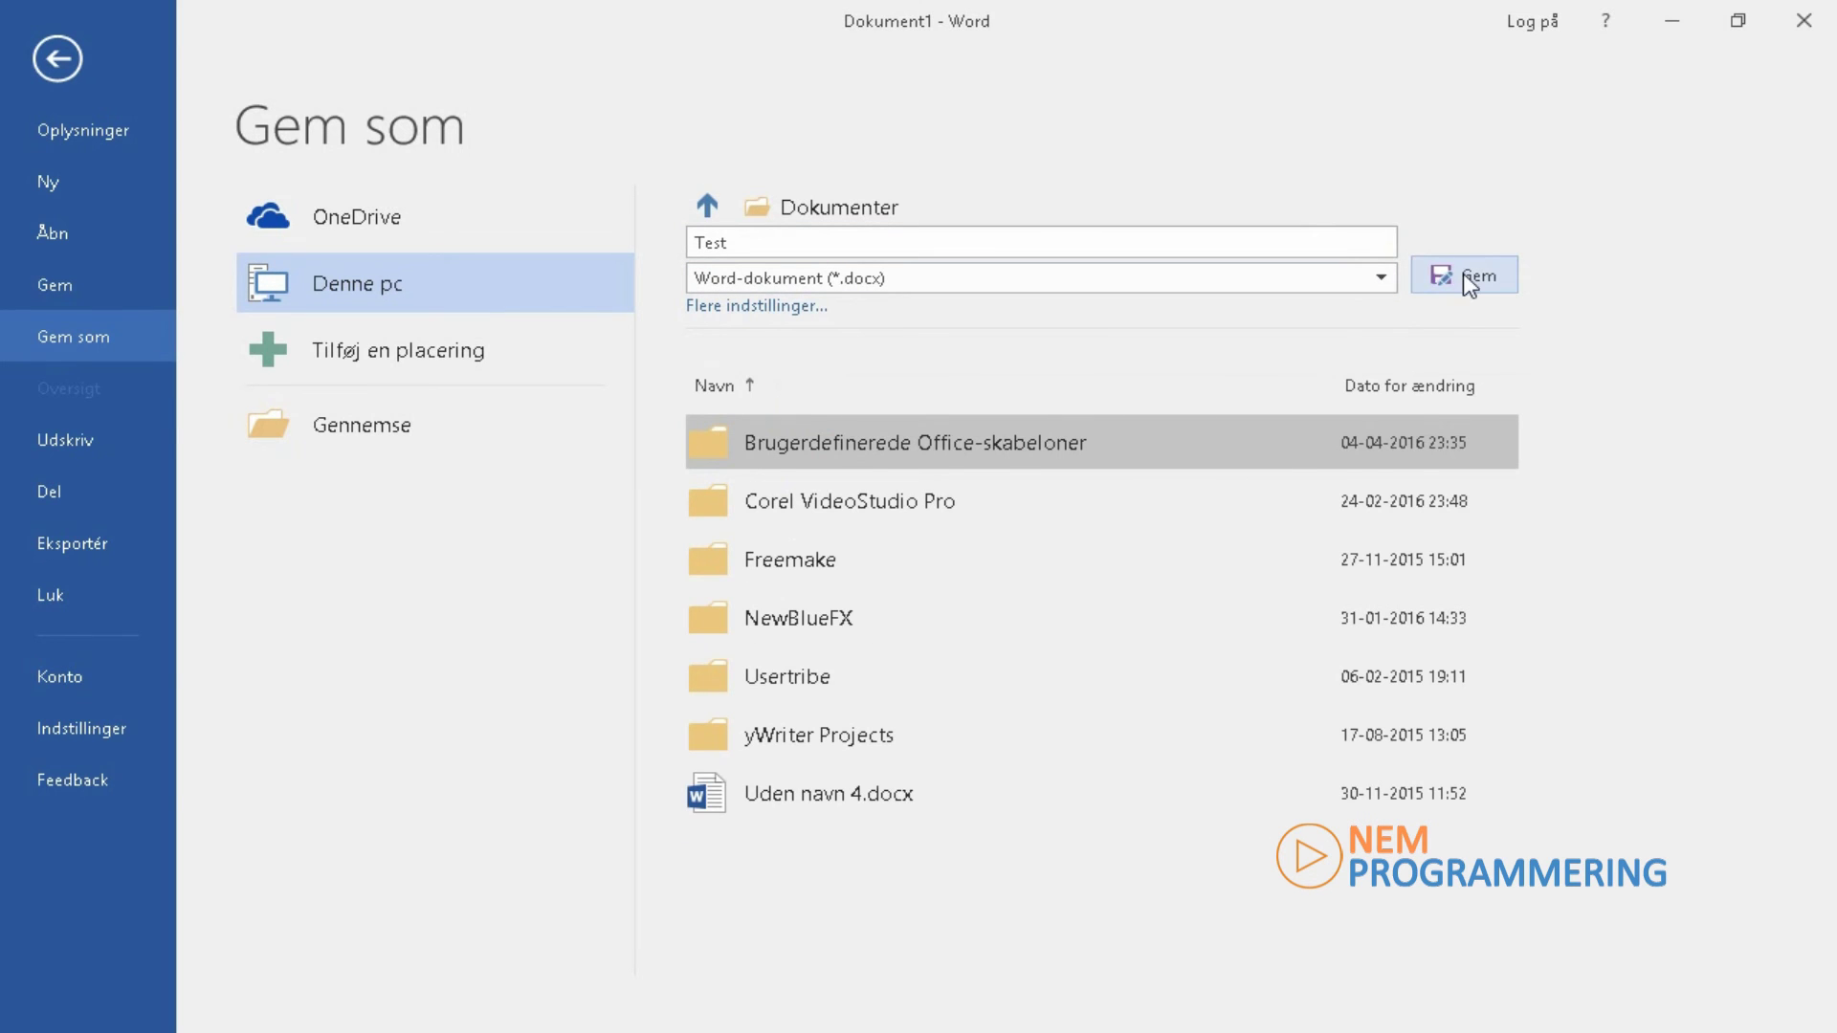
pyautogui.click(1469, 279)
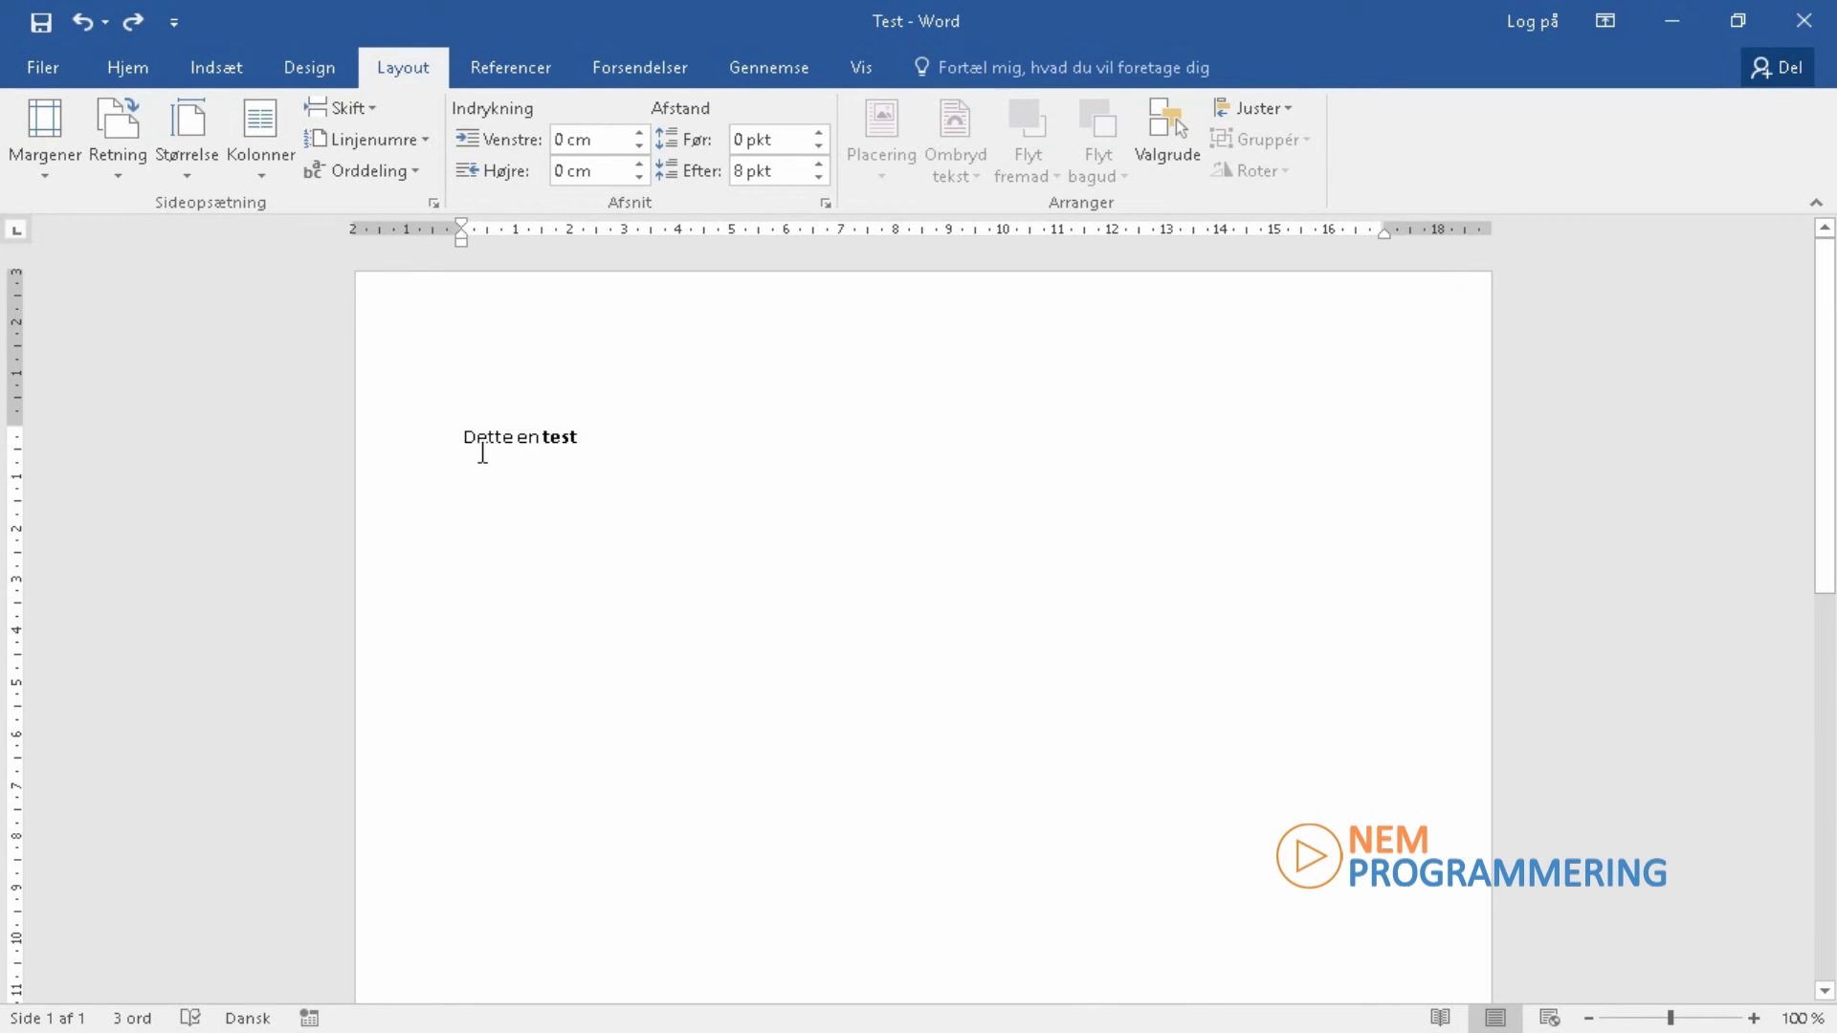
# Add an empty paragraph after the text, resave Test, and open the Udskriv print preview.
pyautogui.press('Return')
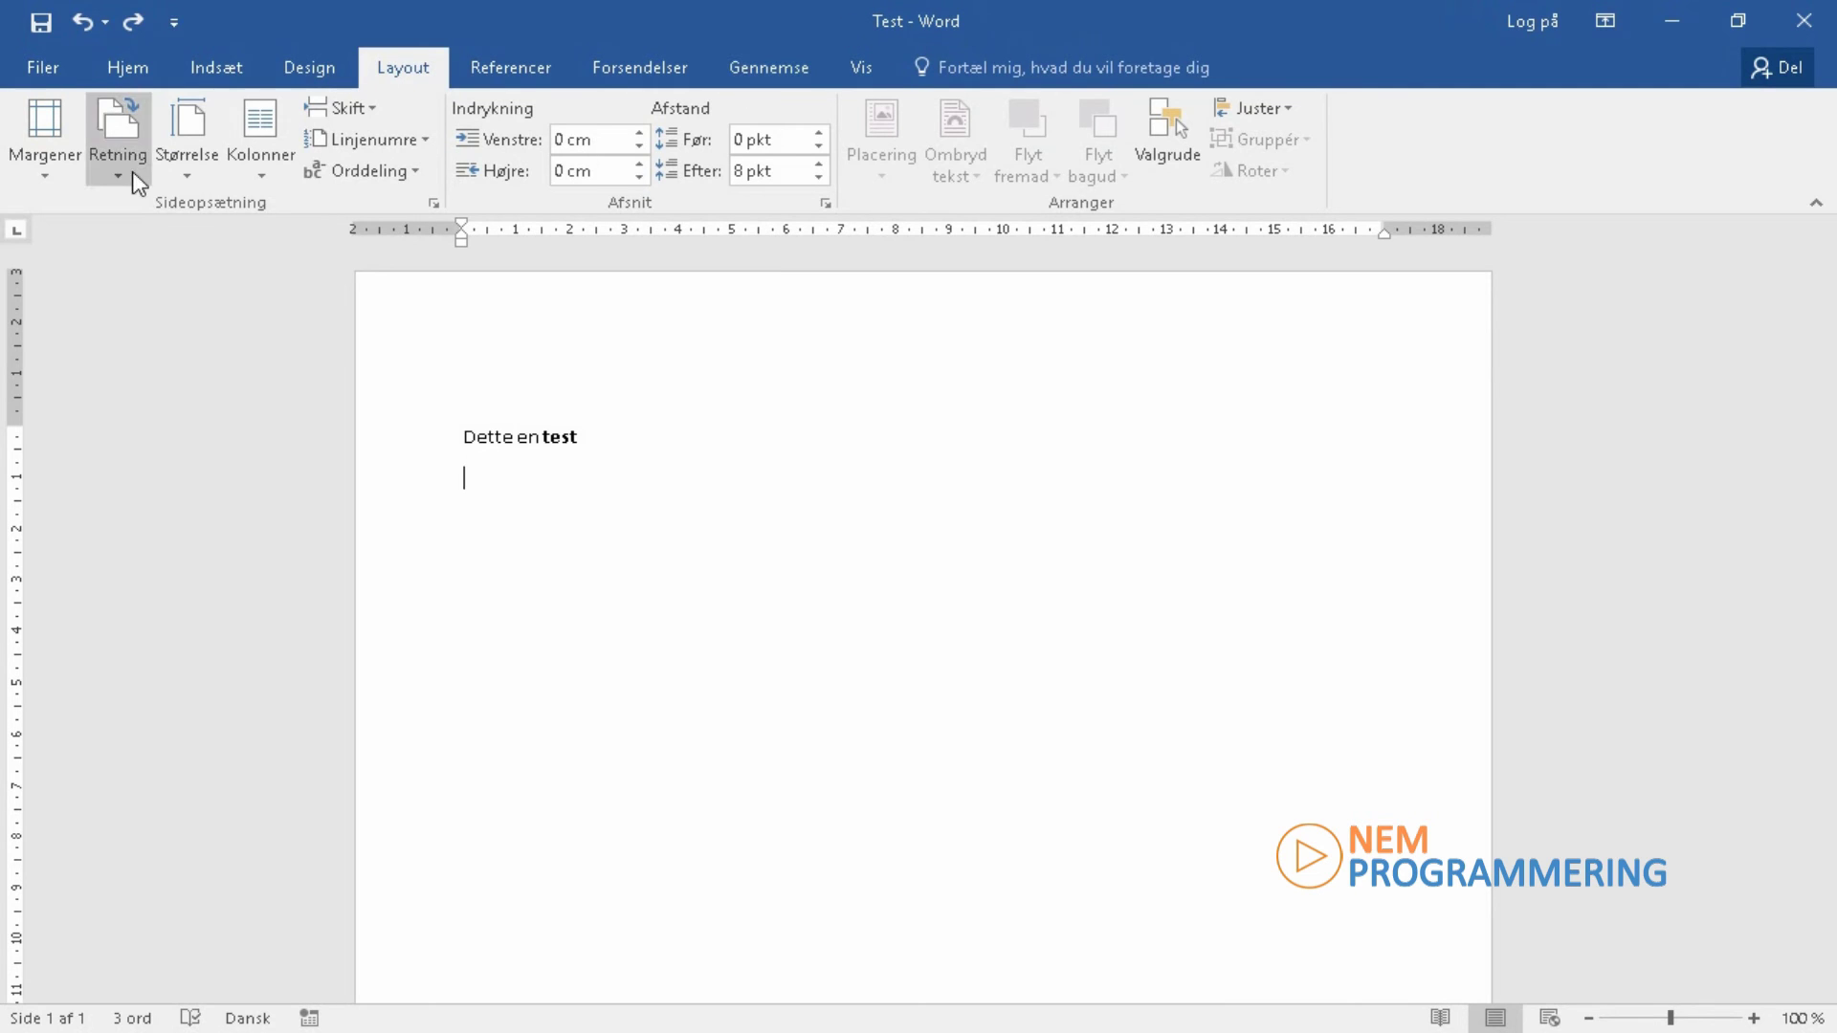
pyautogui.click(54, 65)
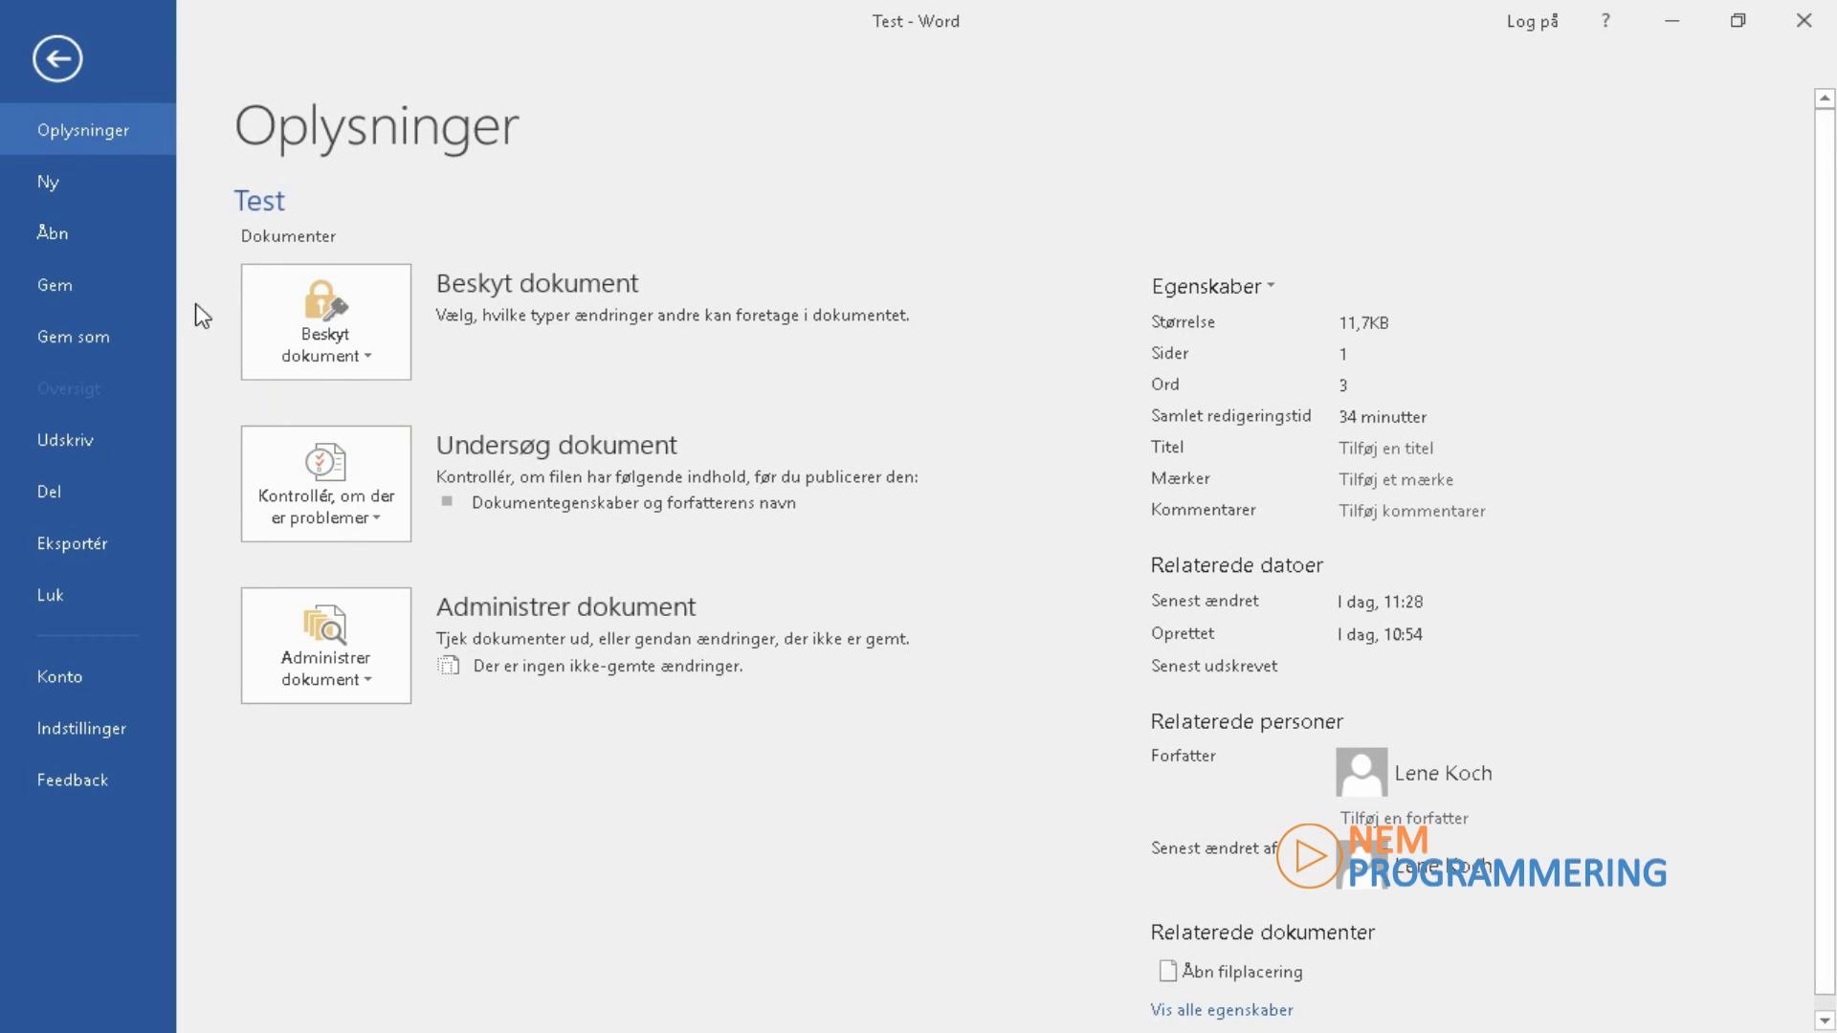
pyautogui.click(59, 281)
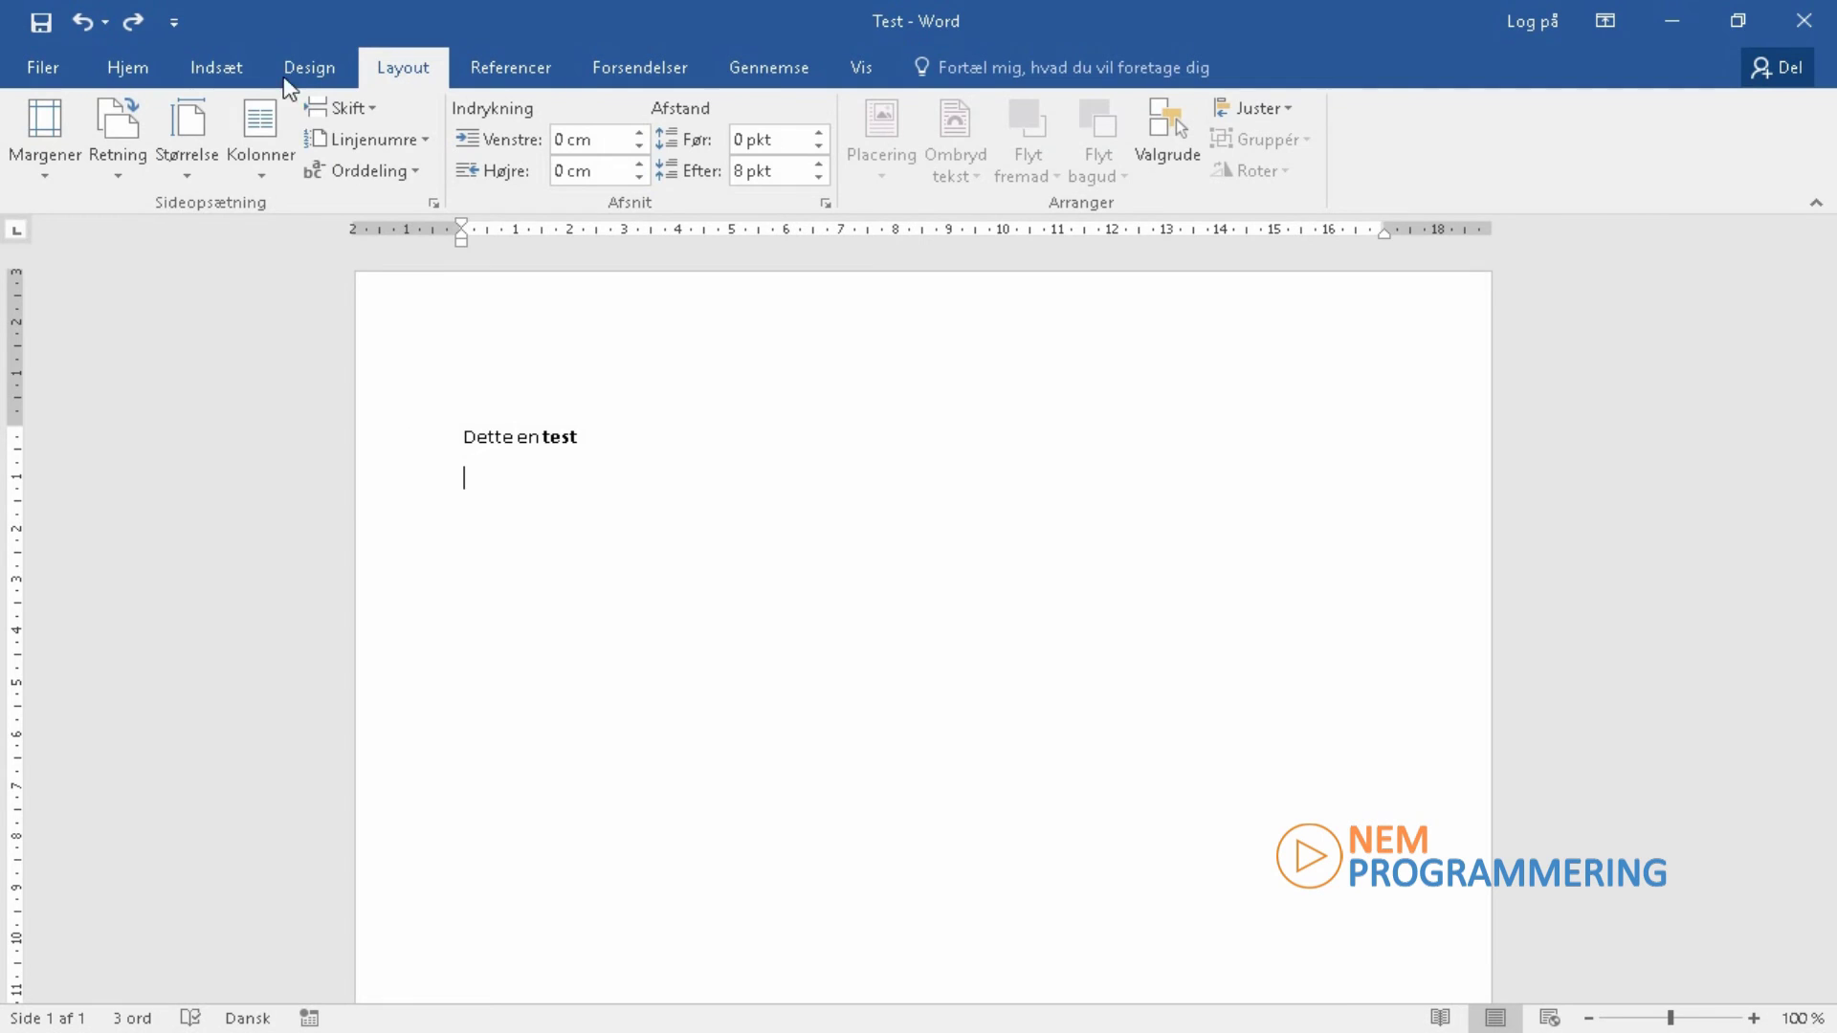
pyautogui.click(46, 75)
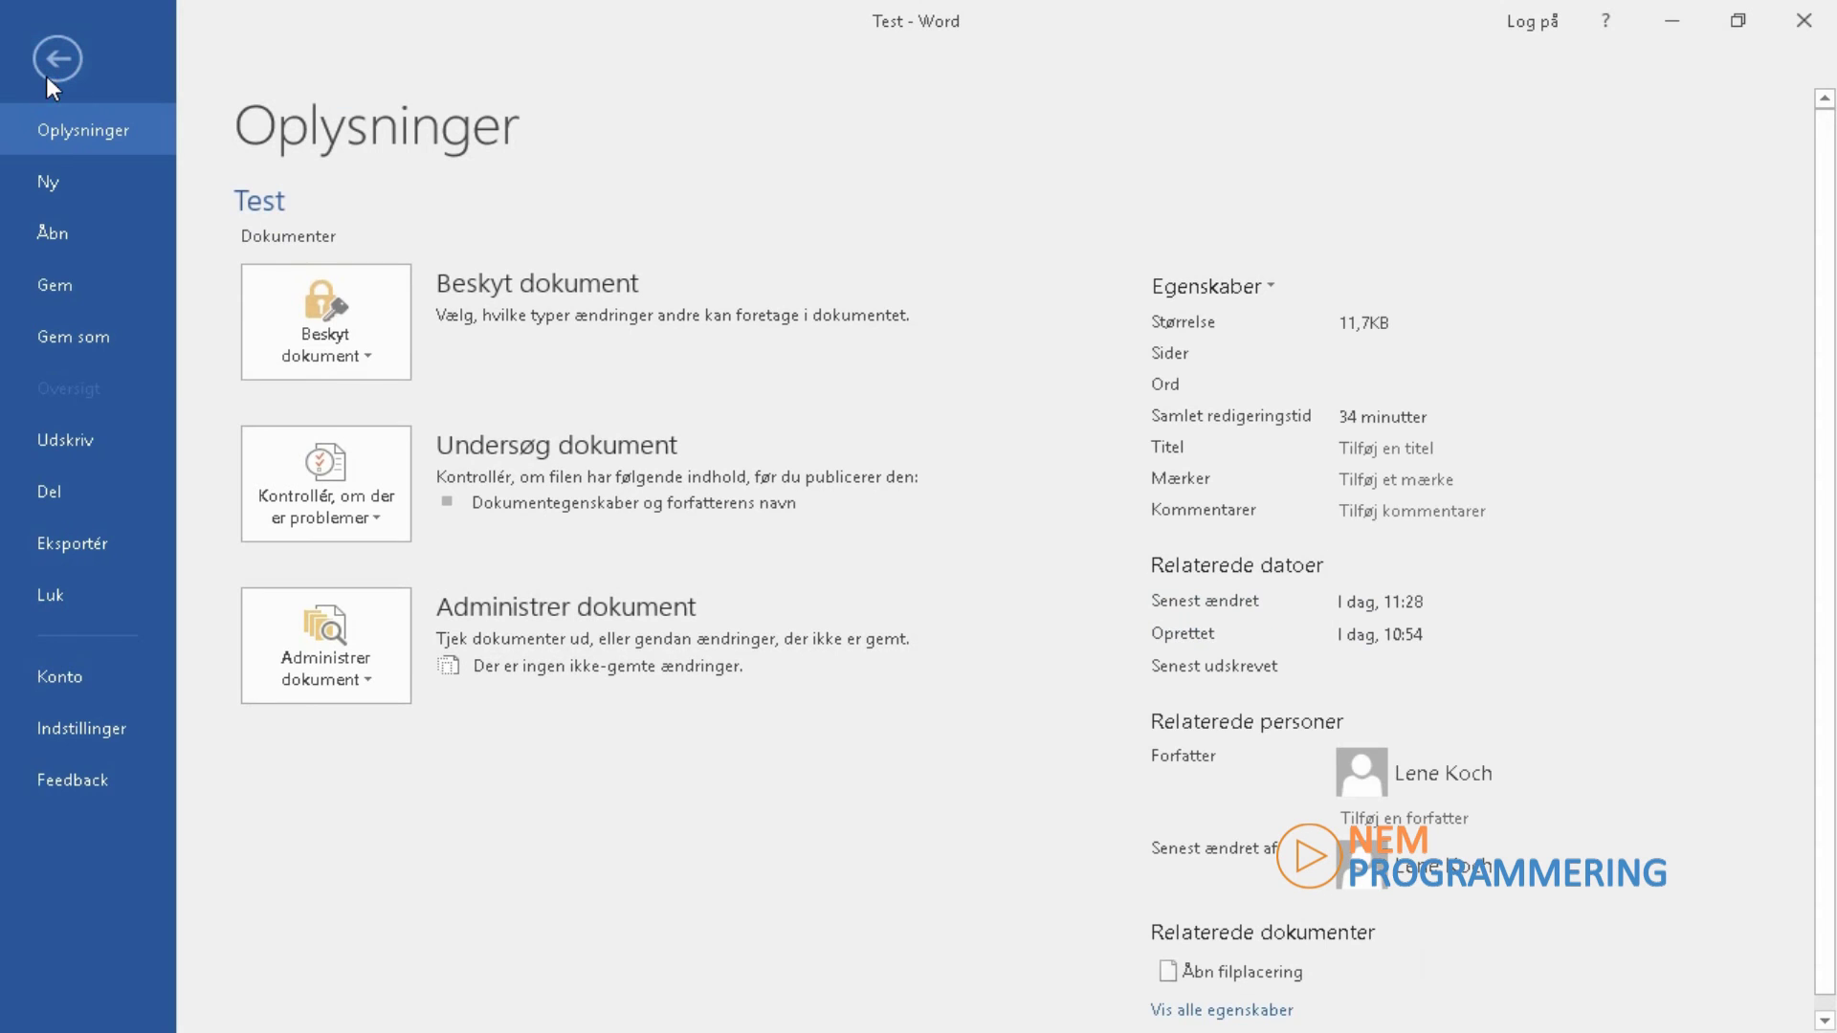
pyautogui.click(55, 438)
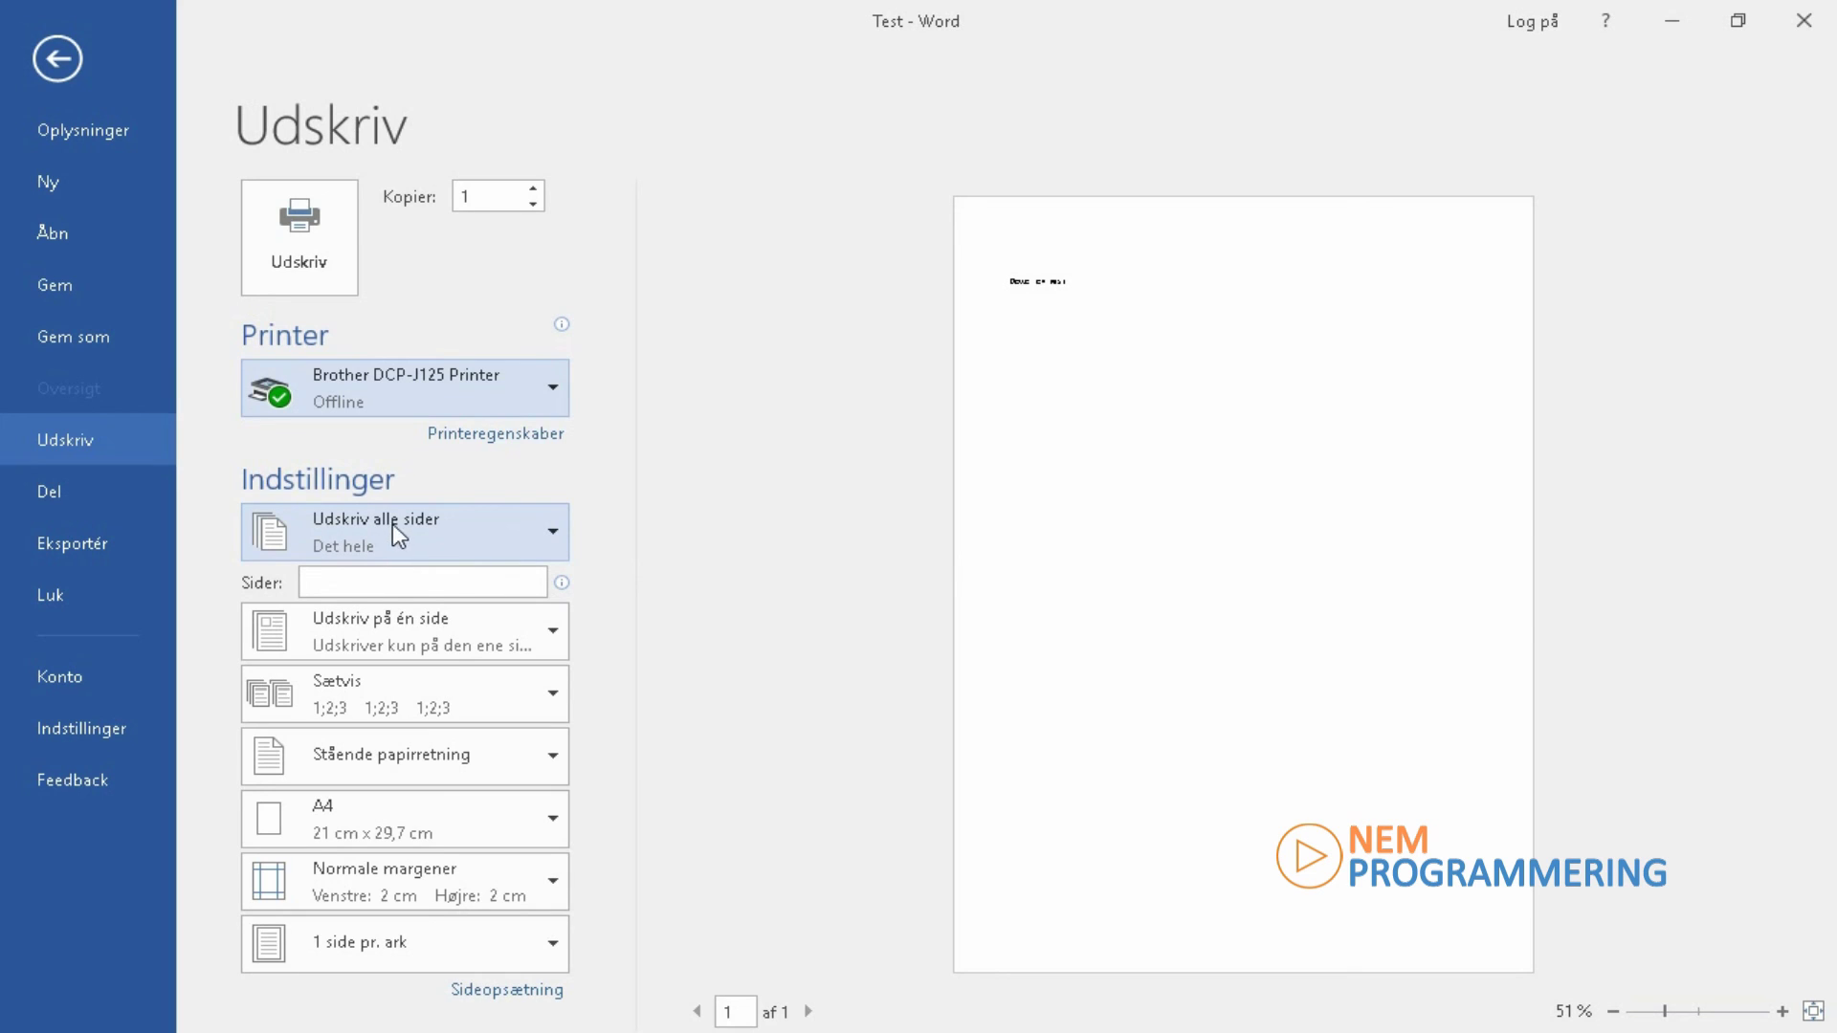
pyautogui.click(431, 587)
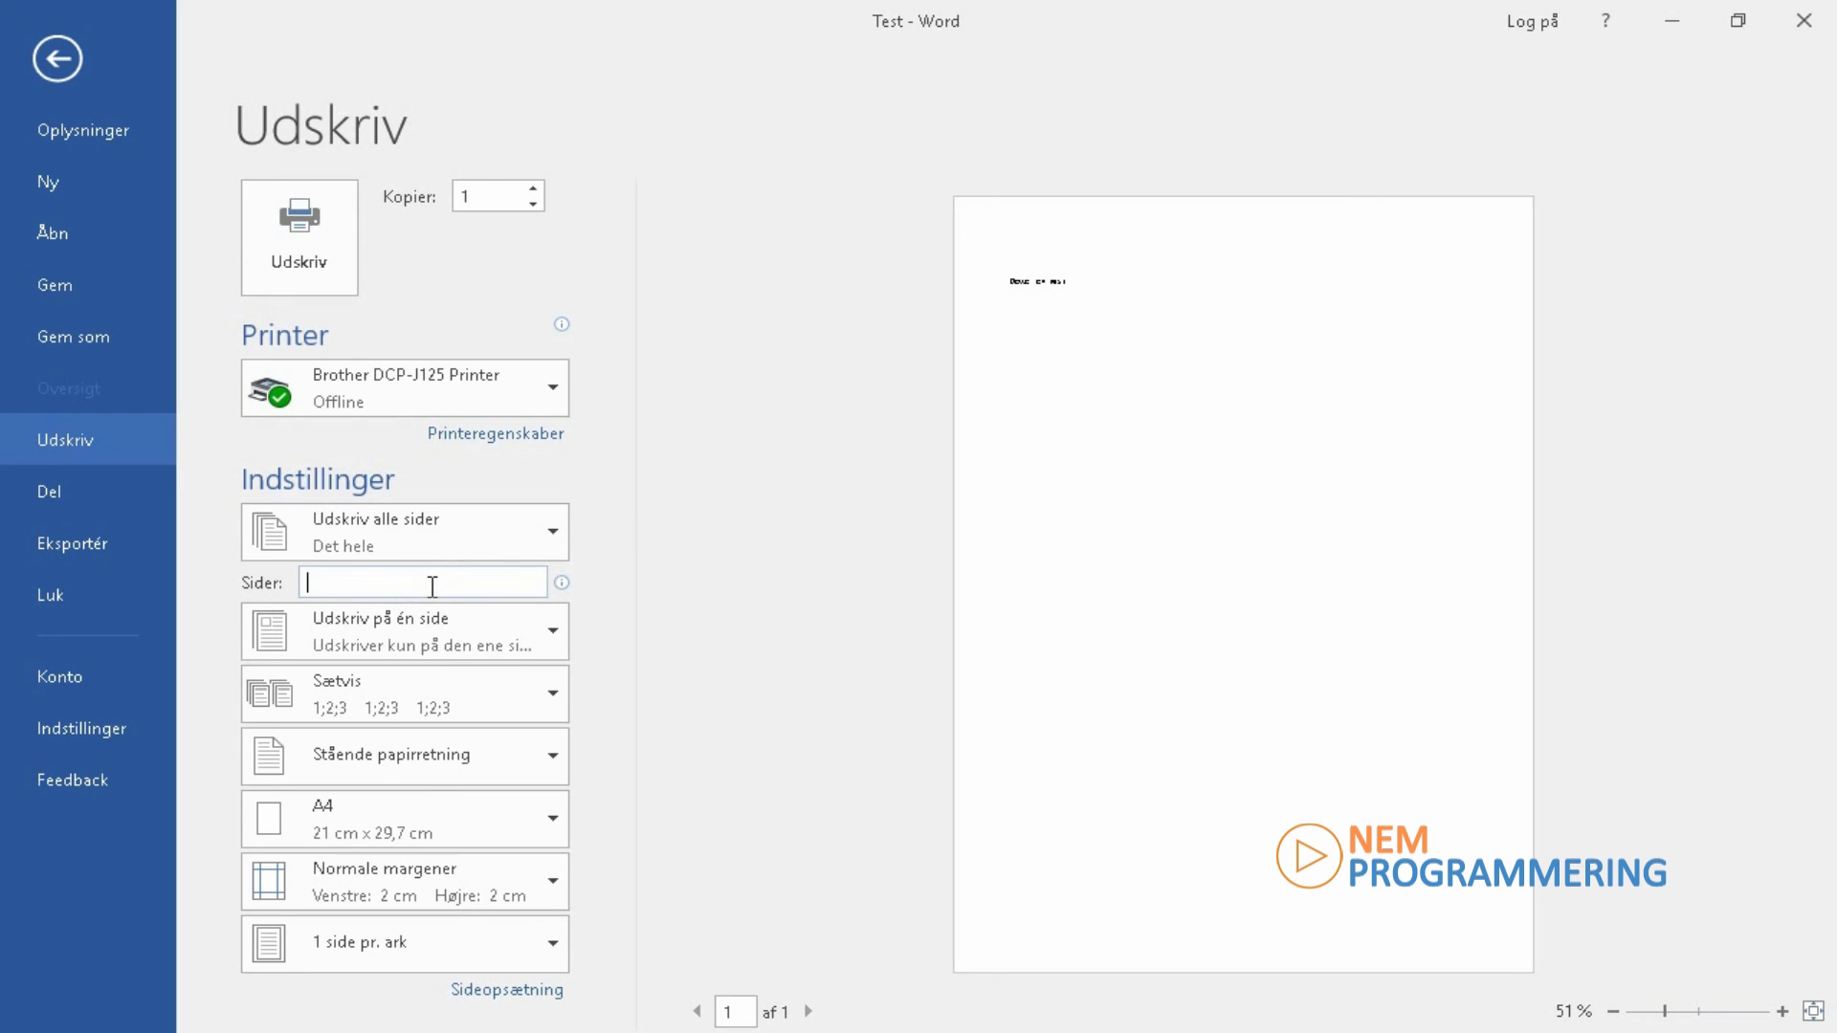
pyautogui.write('1,3,')
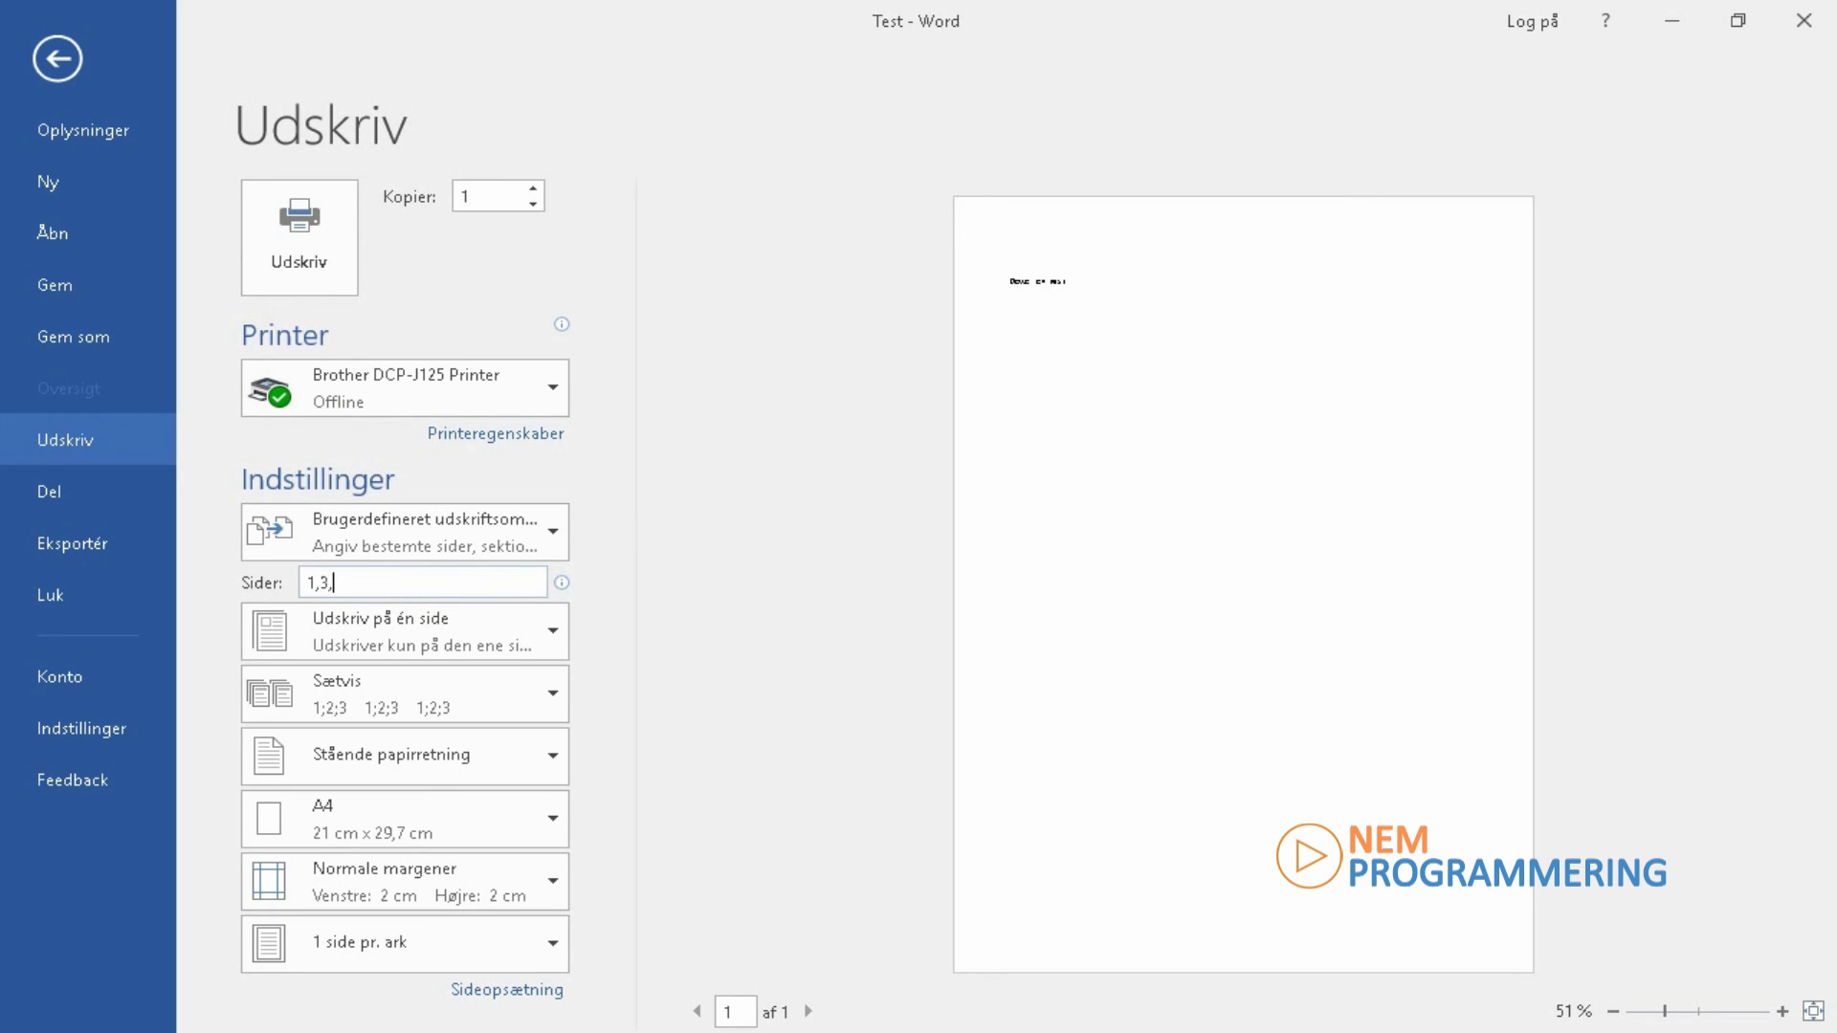
pyautogui.write('5')
pyautogui.press('BackSpace')
pyautogui.press('BackSpace')
pyautogui.press('BackSpace')
pyautogui.press('BackSpace')
pyautogui.write('-10')
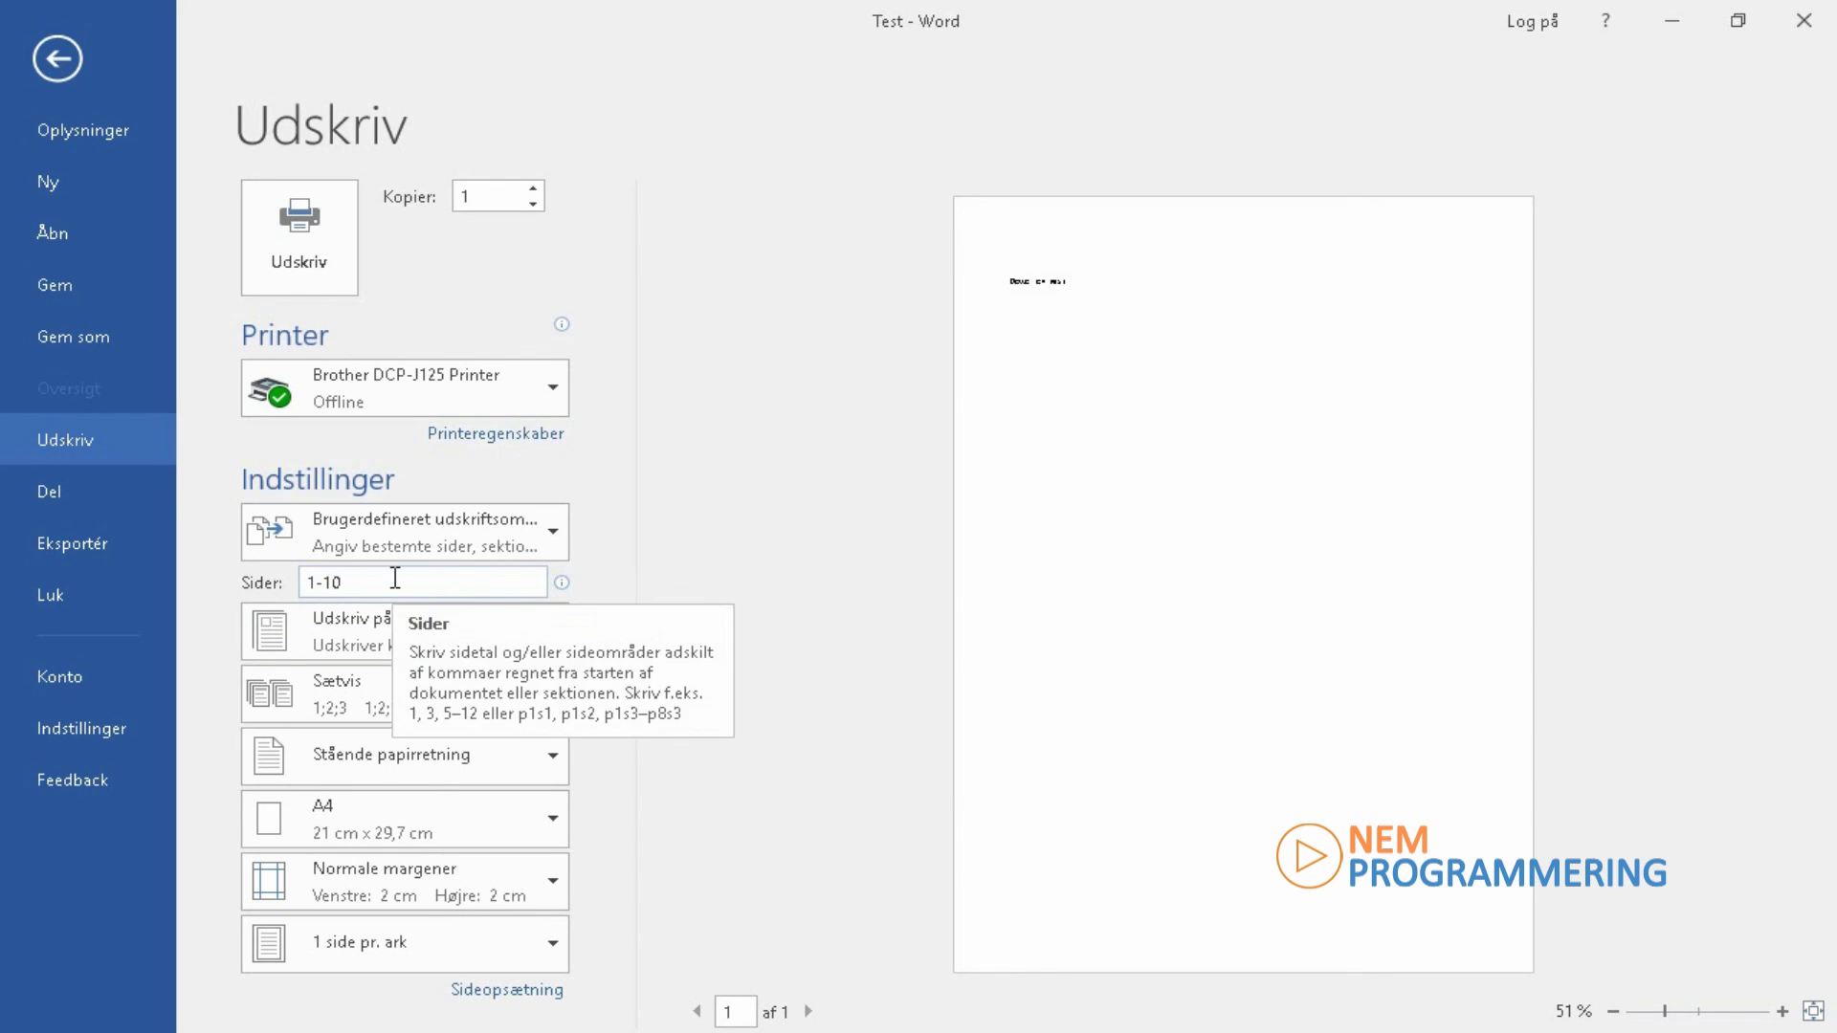
pyautogui.press('BackSpace')
pyautogui.press('BackSpace')
pyautogui.press('BackSpace')
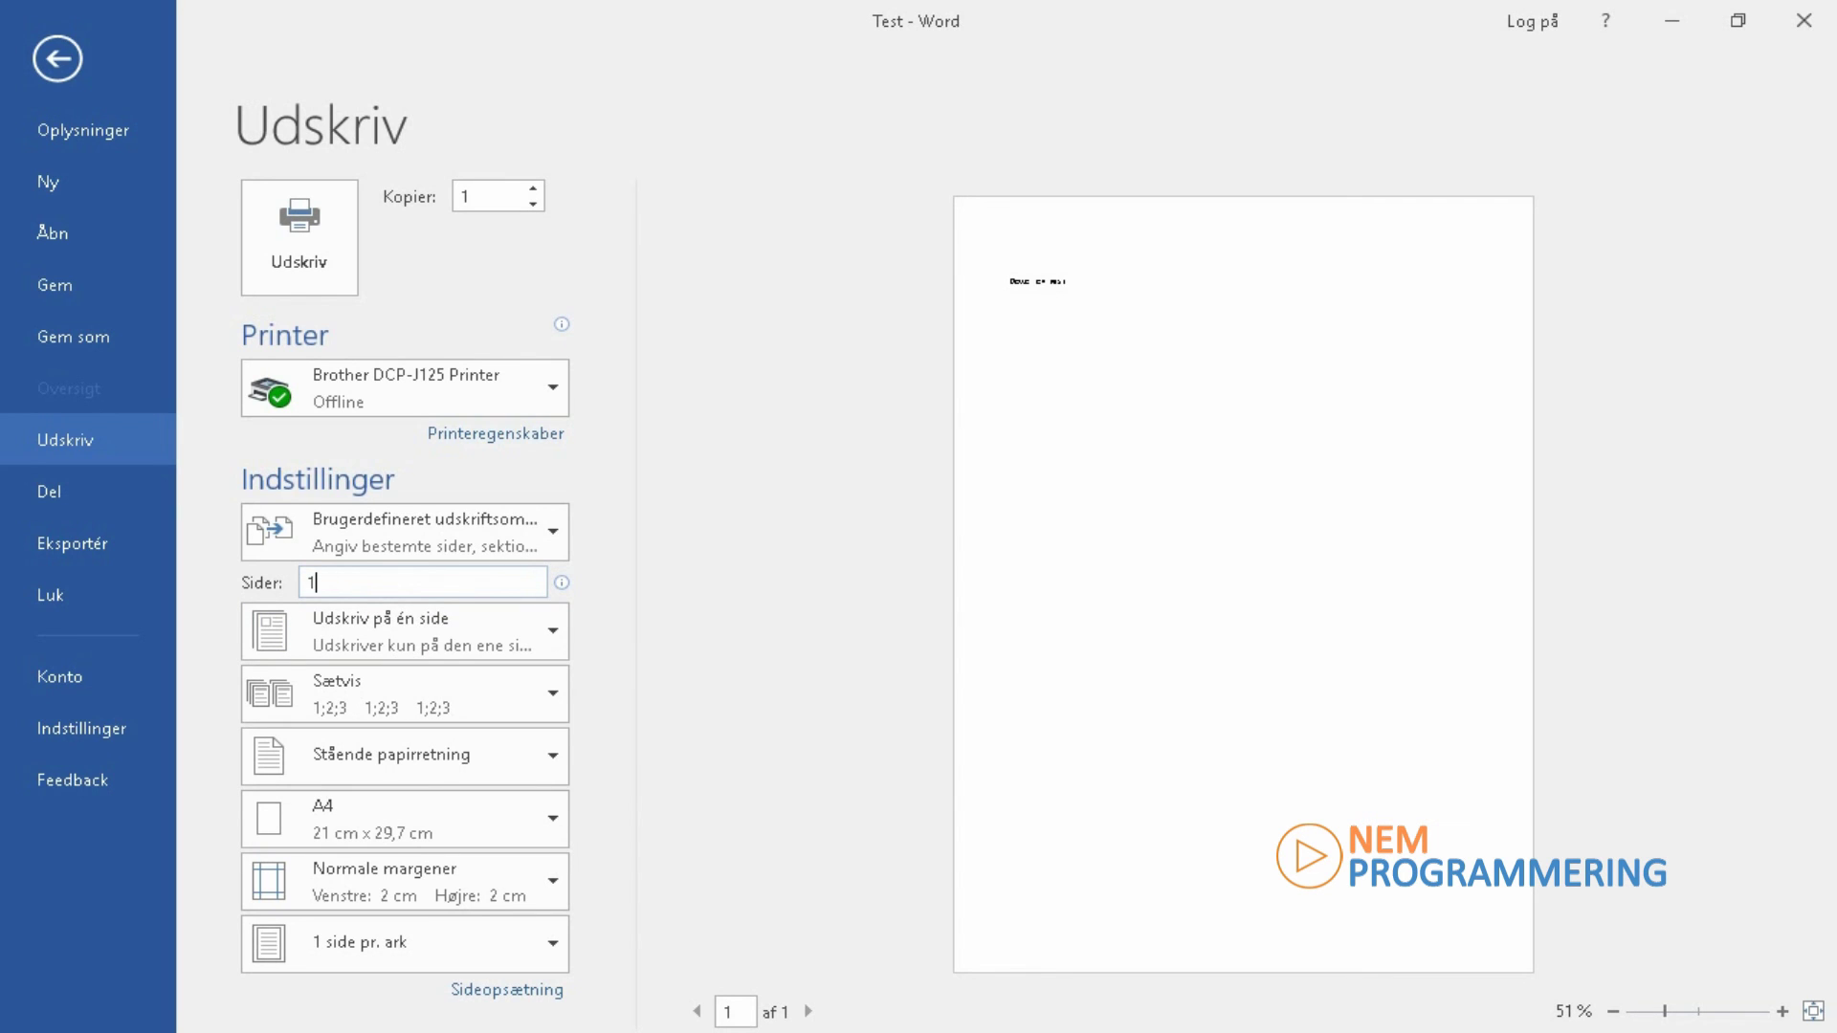
pyautogui.press('BackSpace')
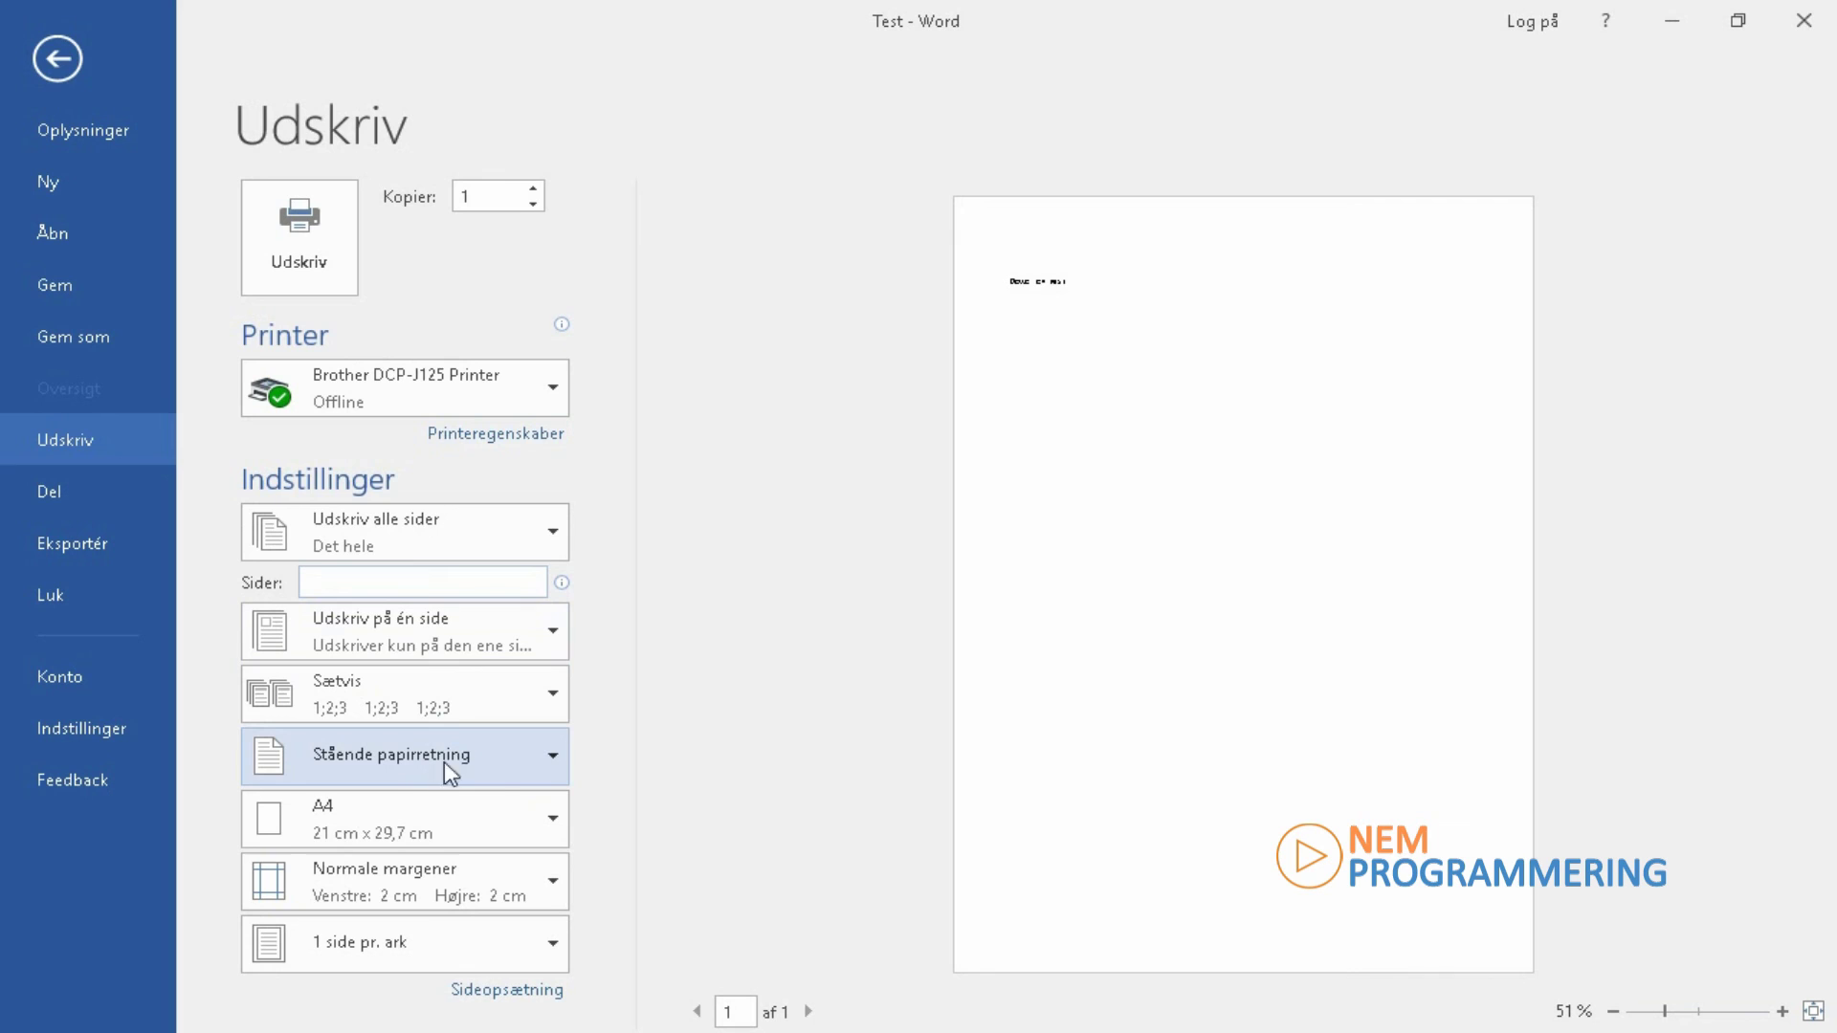
# Review the orientation, margins and pages-per-sheet lists, keeping portrait, normal margins and one page per sheet.
pyautogui.click(553, 760)
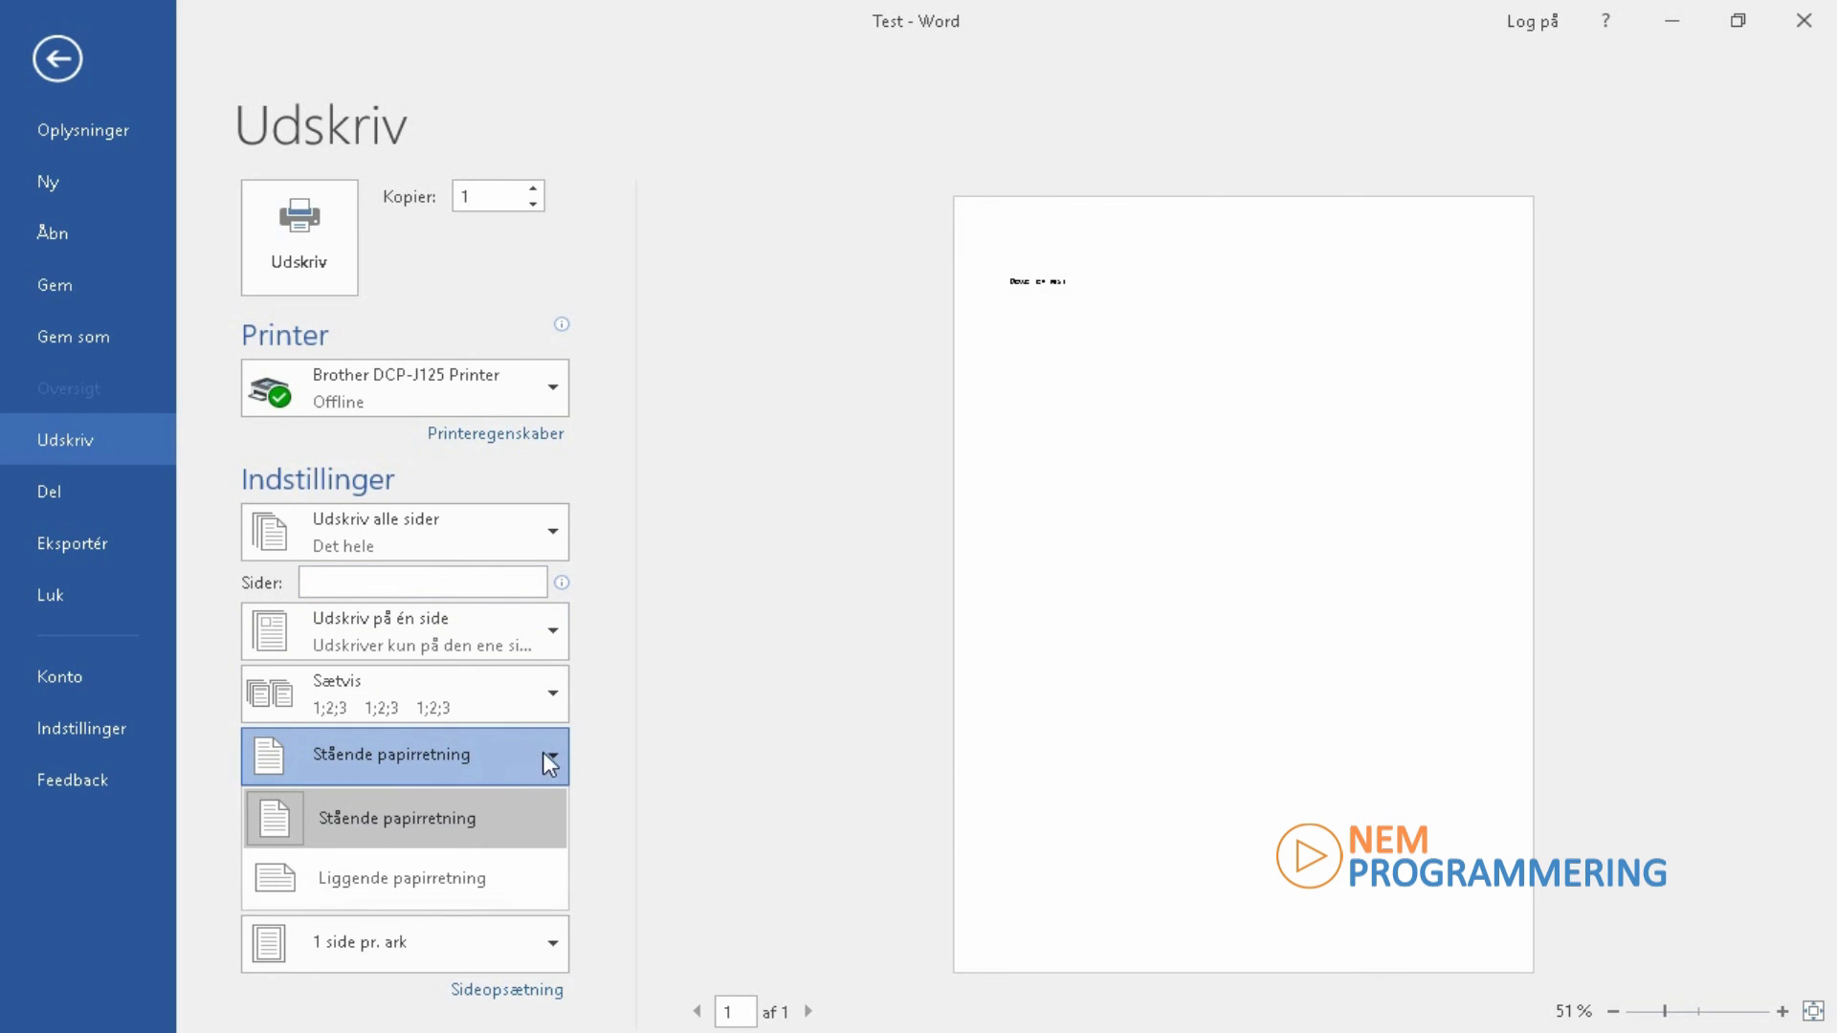
pyautogui.click(457, 815)
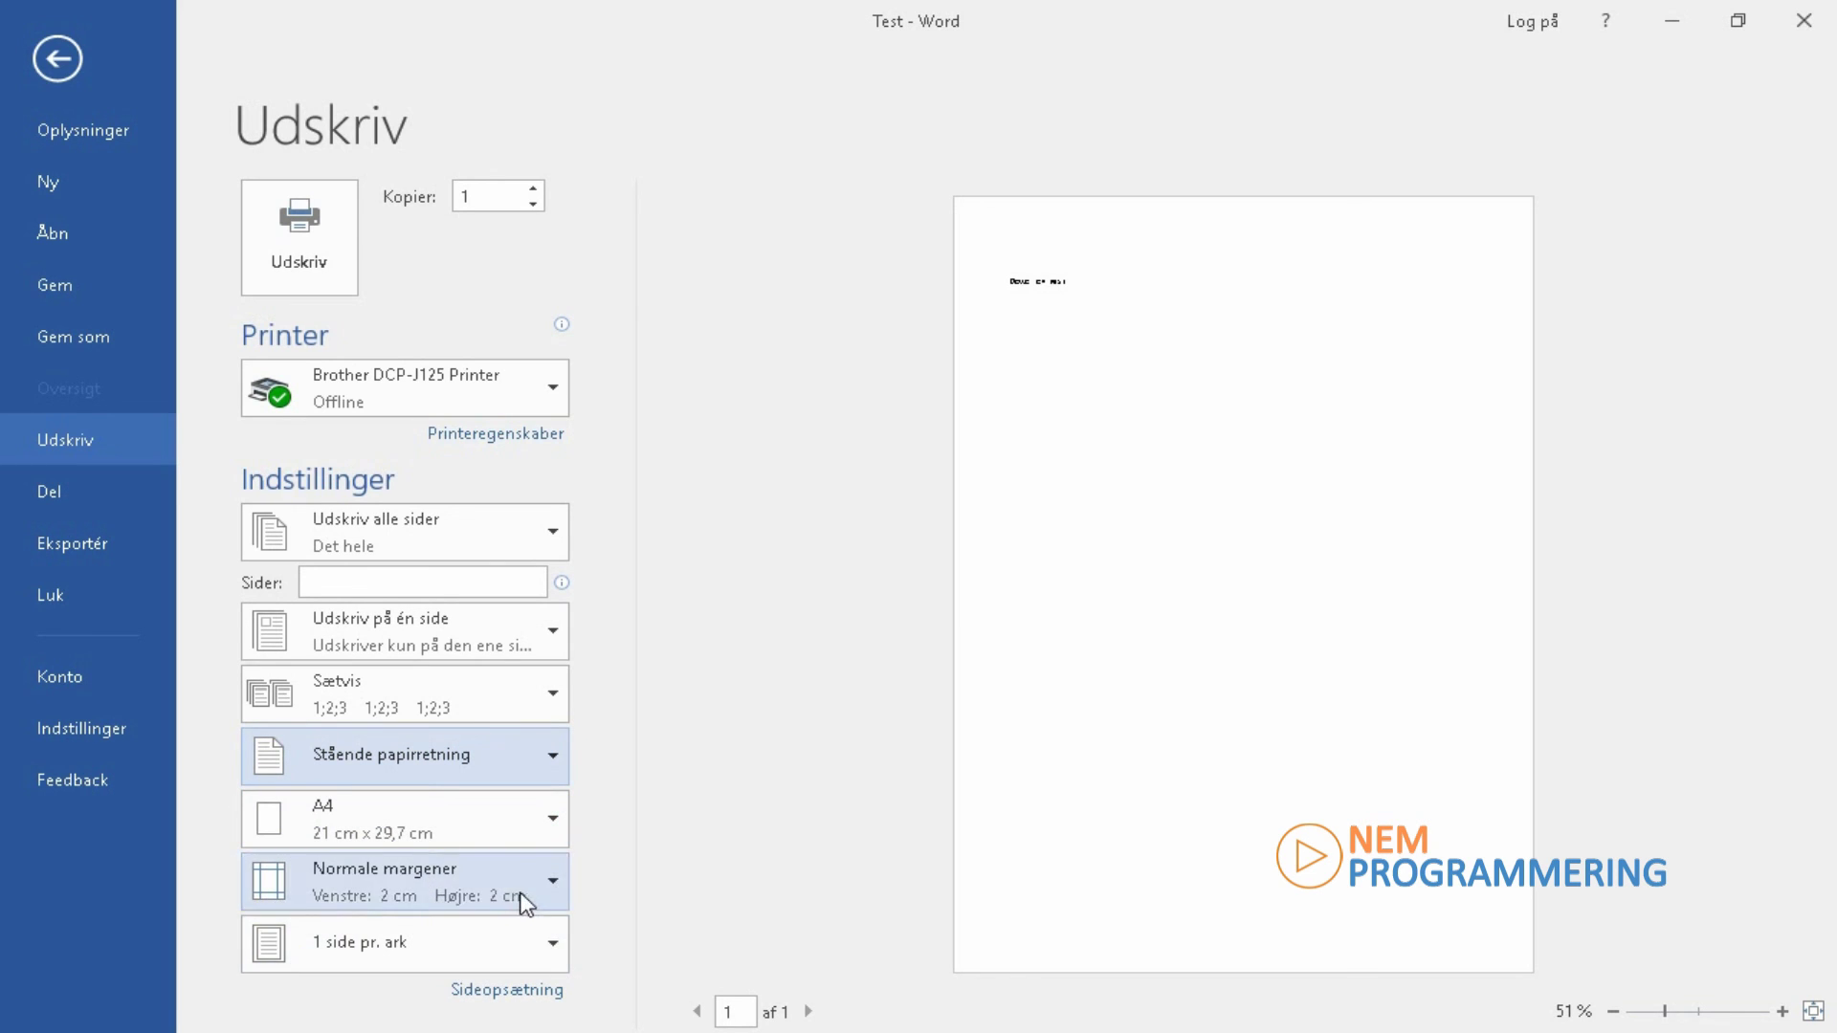
pyautogui.click(553, 882)
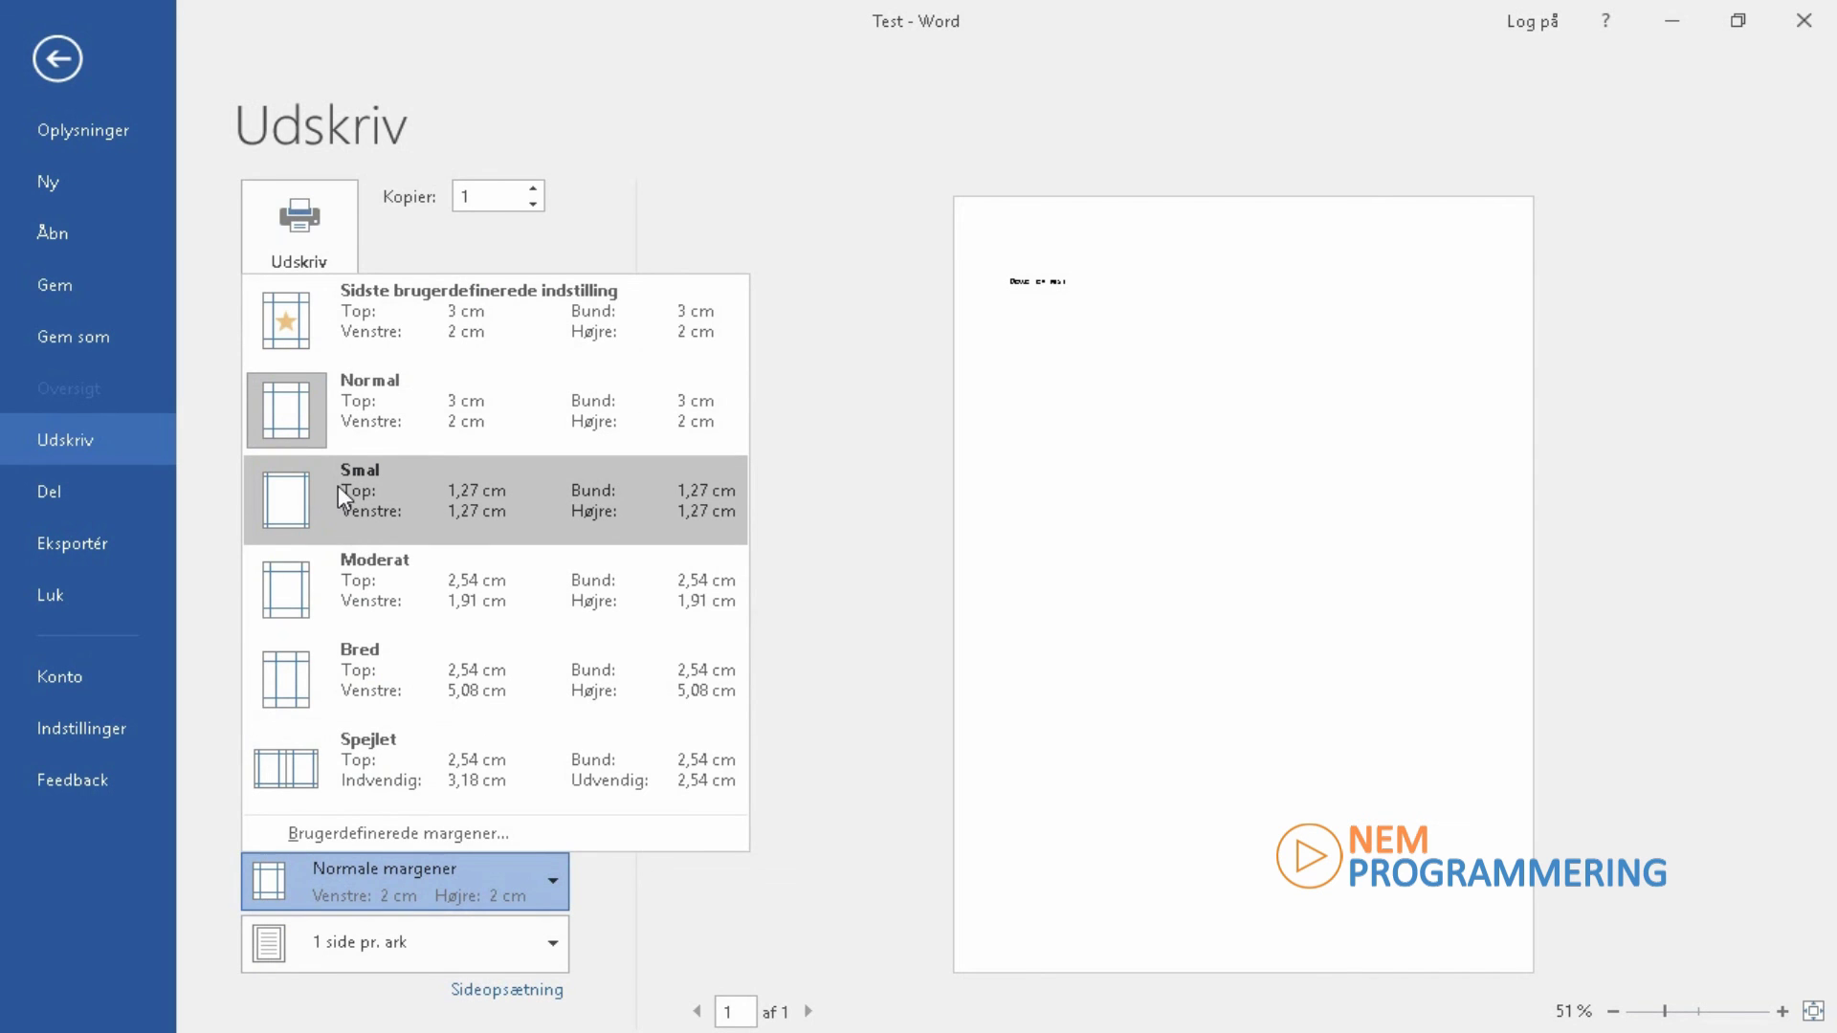
pyautogui.click(616, 924)
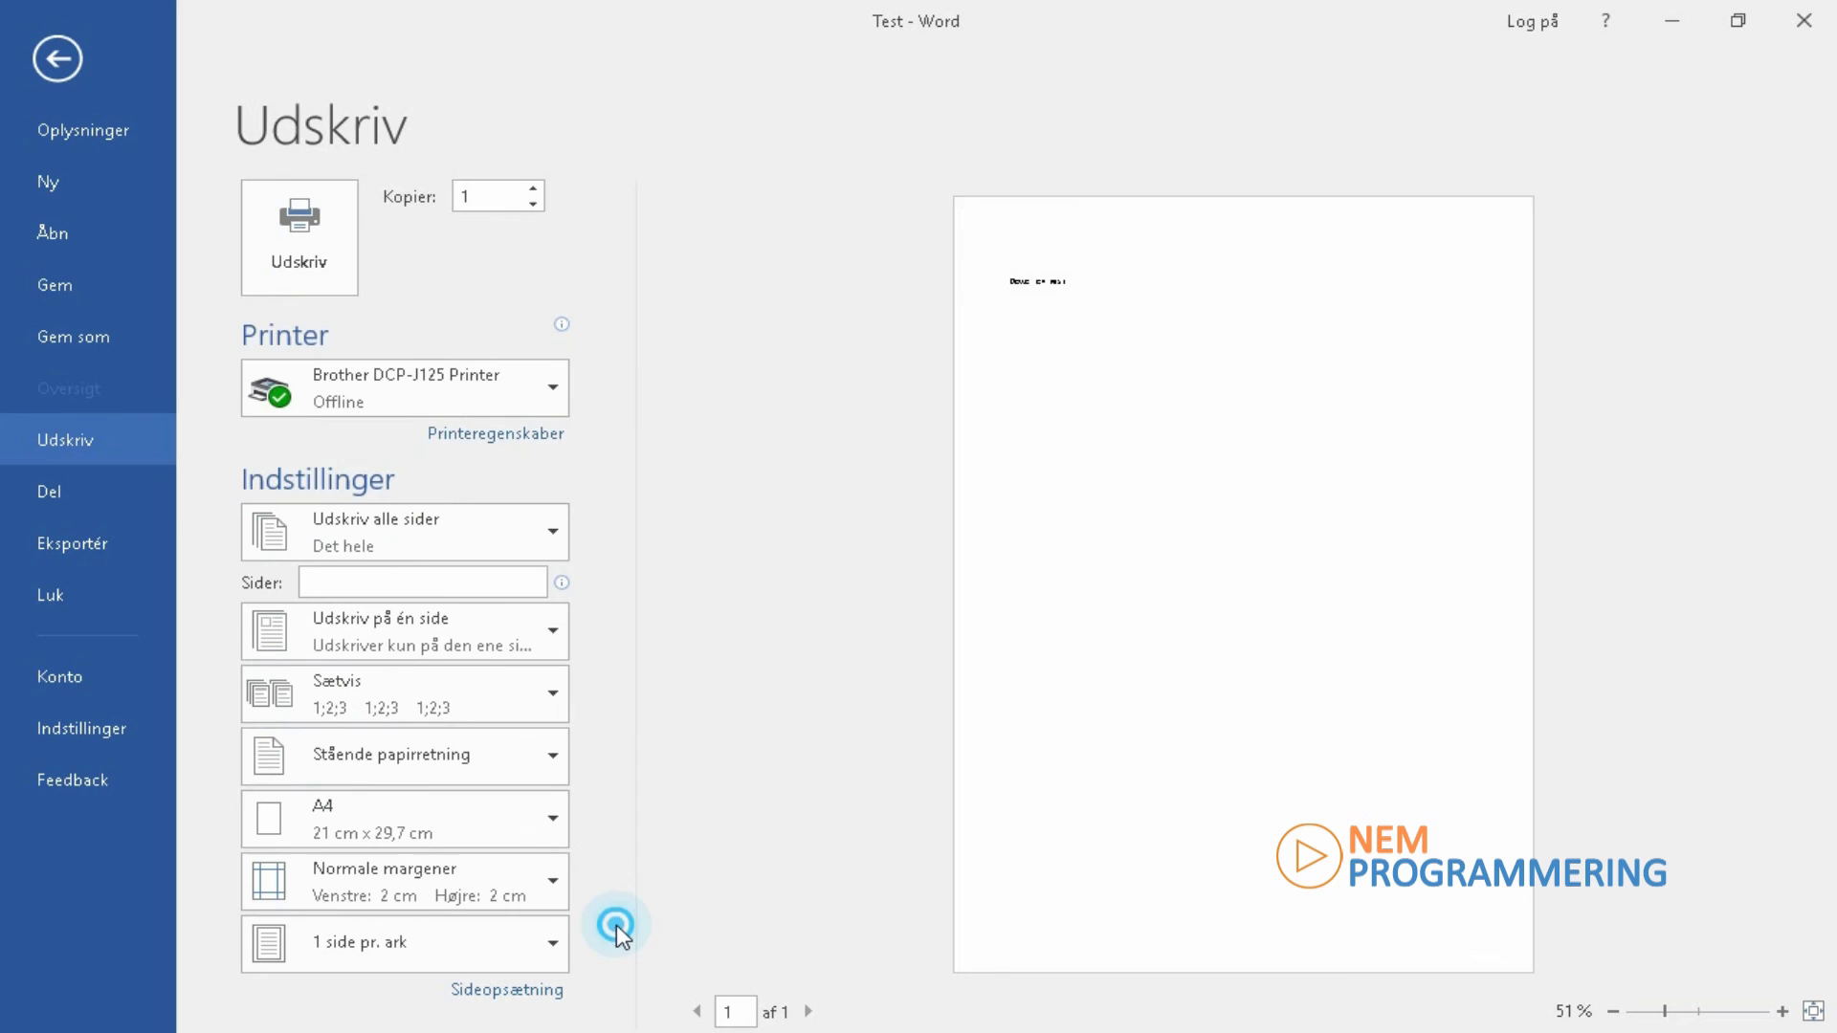
pyautogui.click(555, 957)
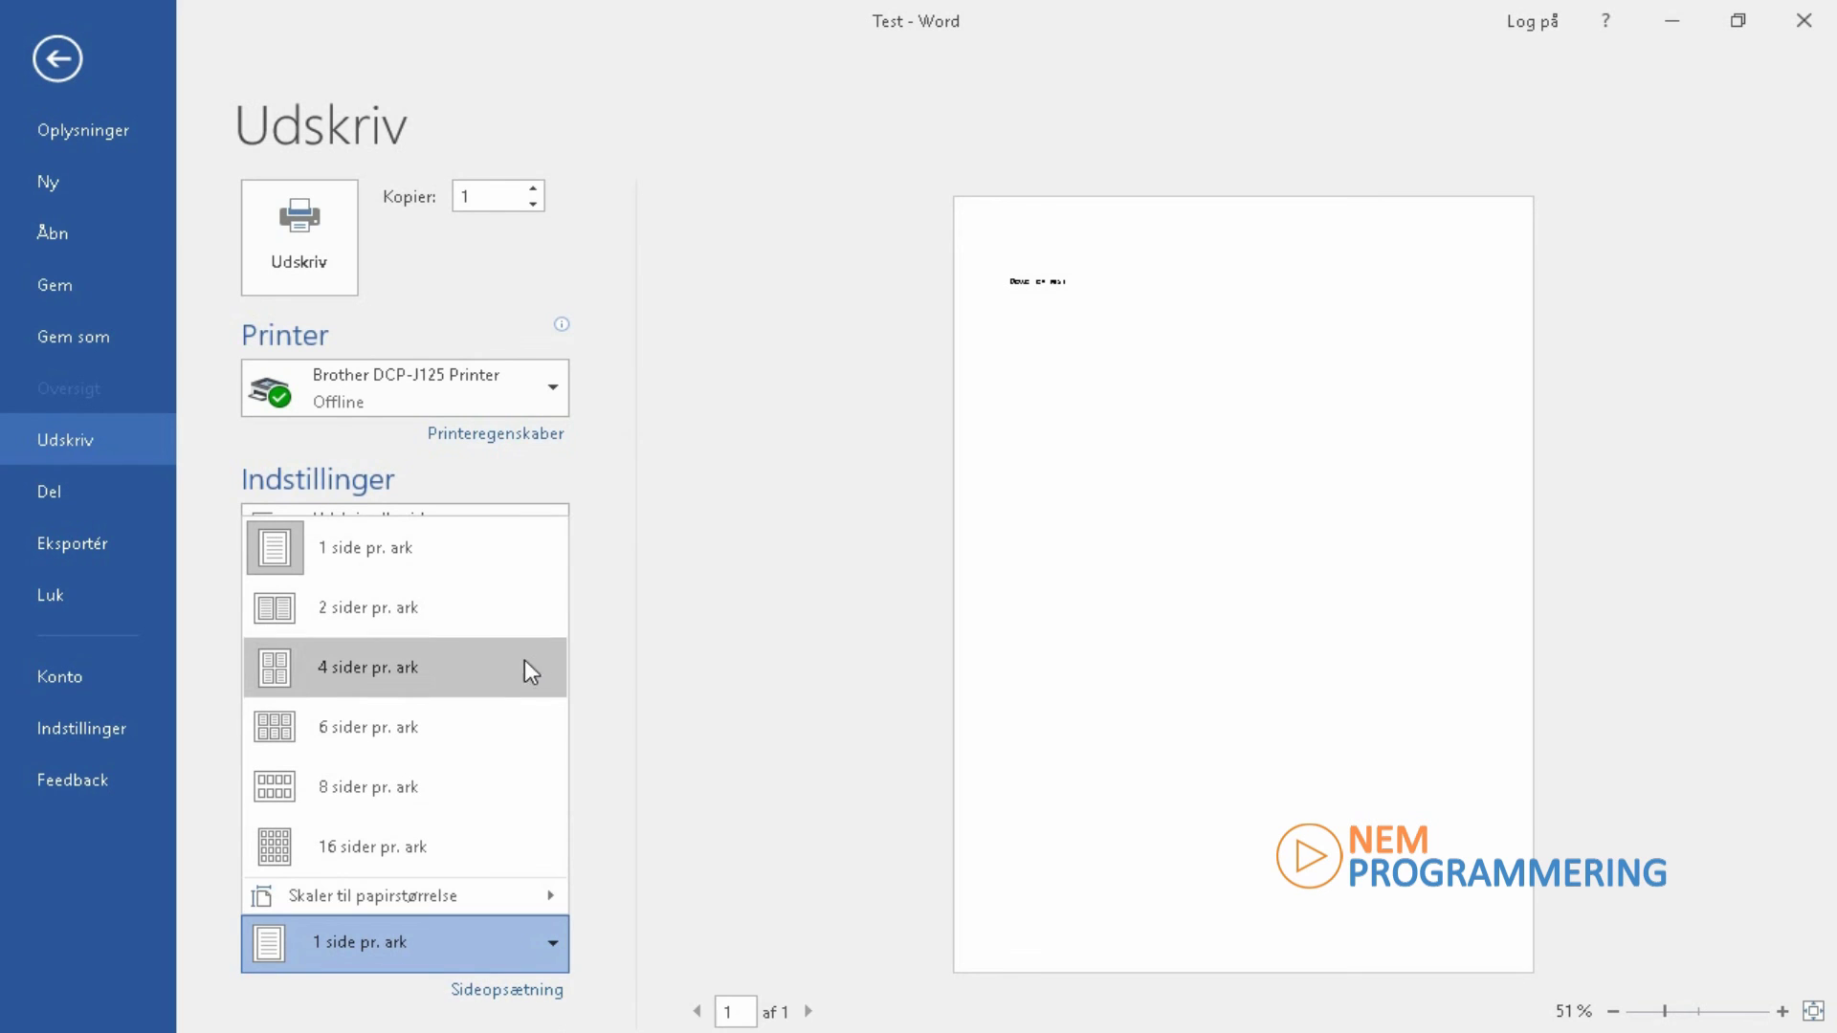
pyautogui.click(564, 469)
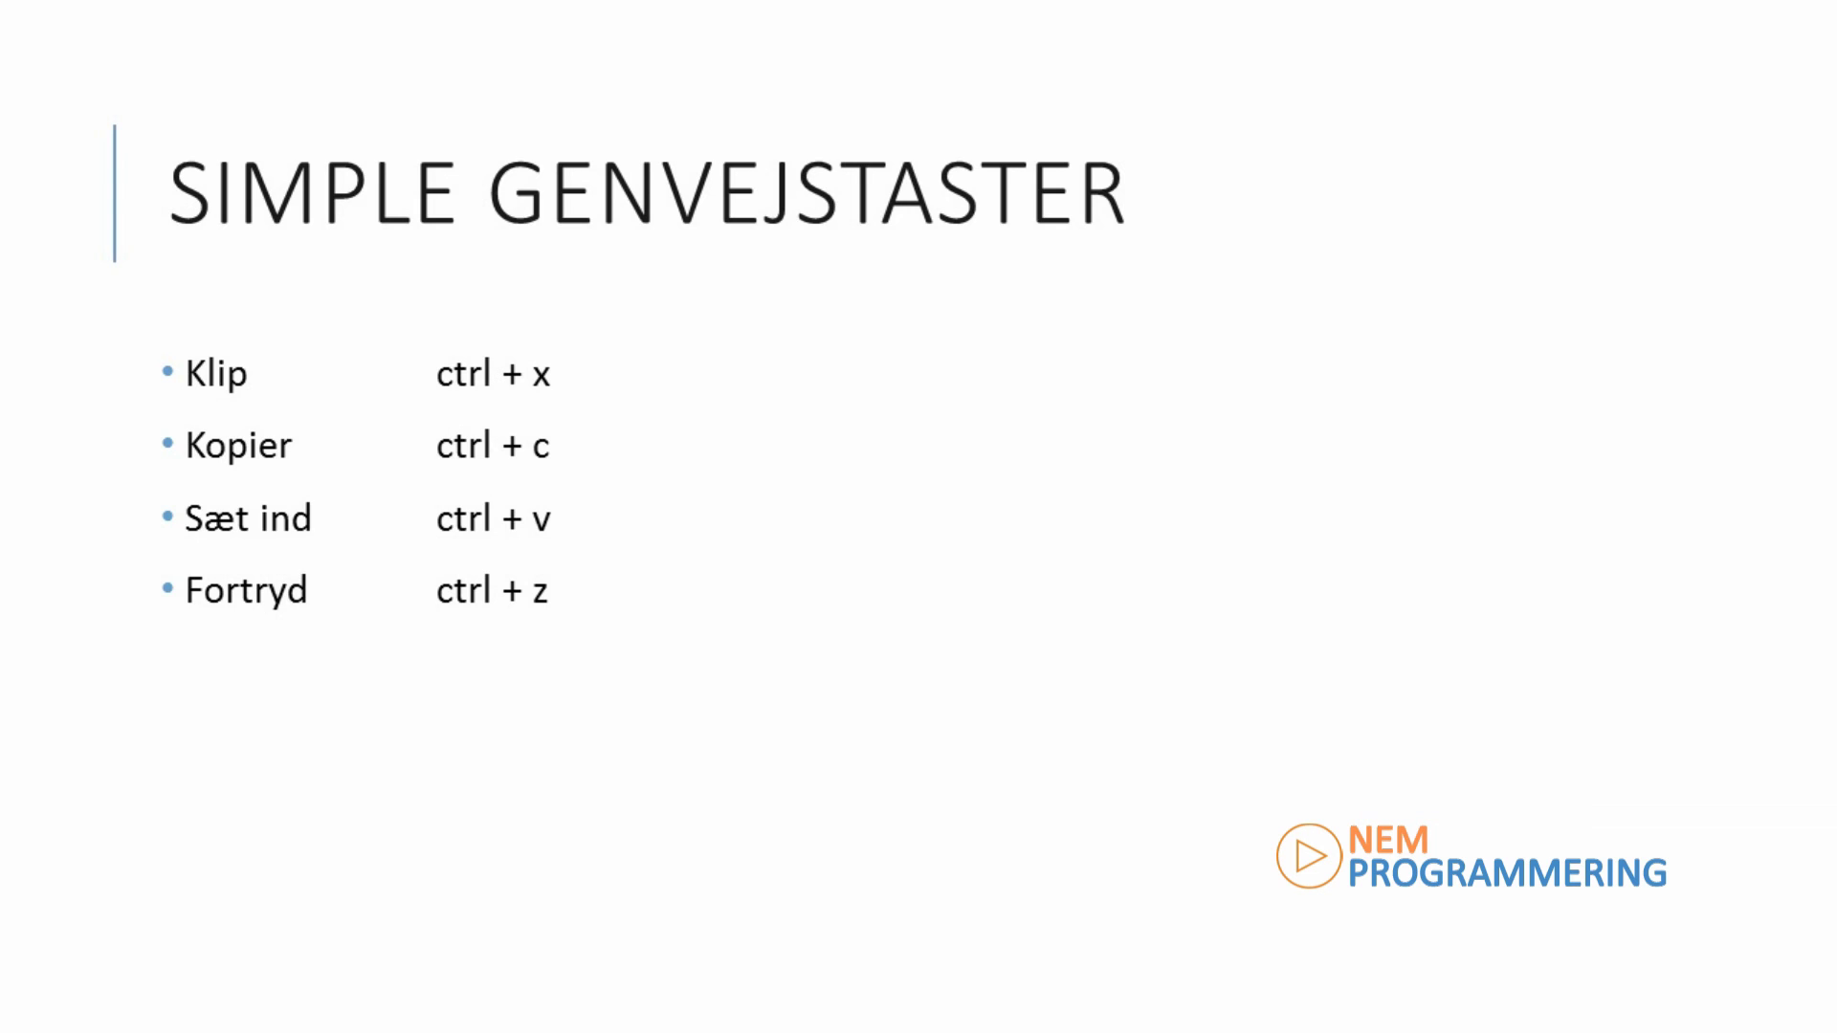
# Advance to the 'Næste video' slide previewing creating, opening and saving documents.
pyautogui.press('Right')
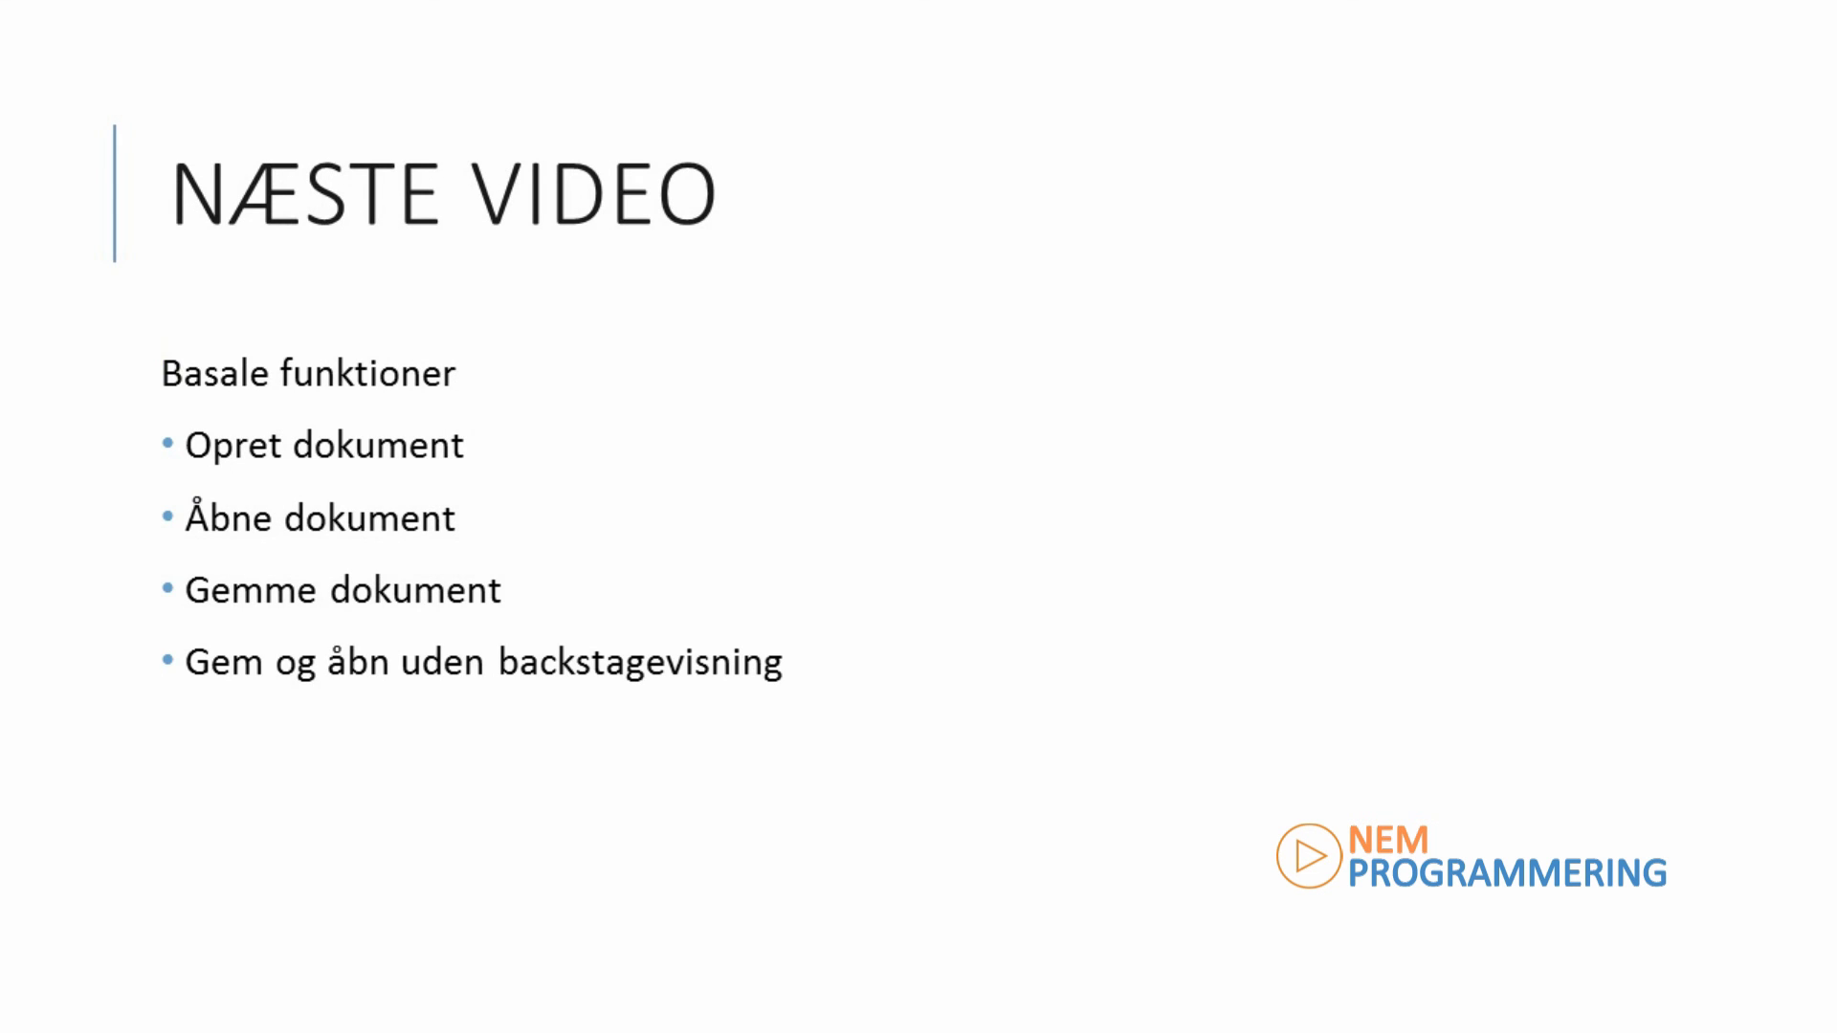